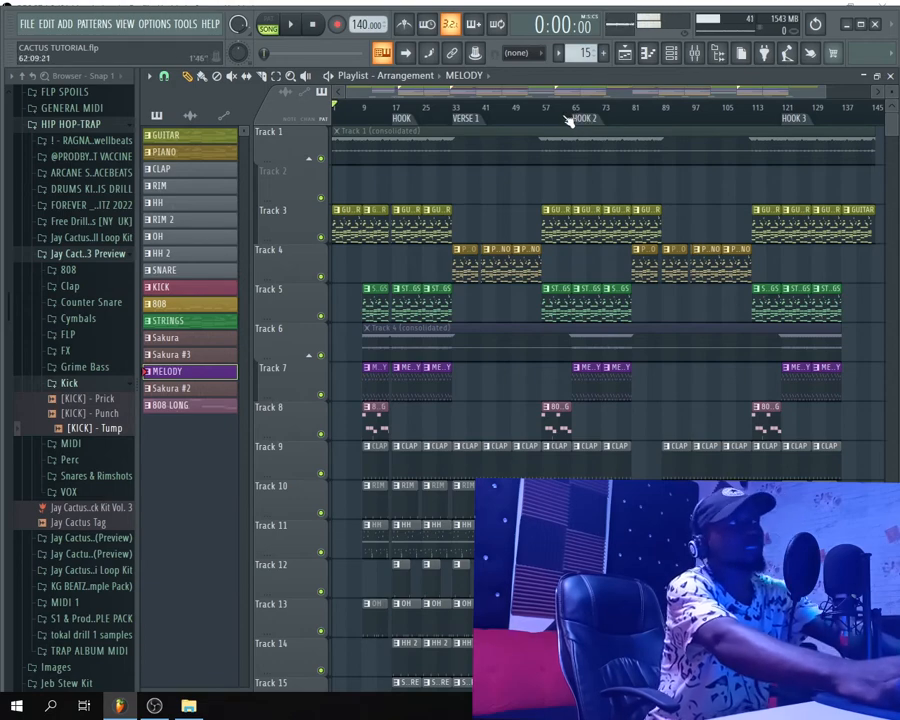
# Play the opening of the arrangement, stop it, and check the channel rack before returning to the playlist
pyautogui.press('space')
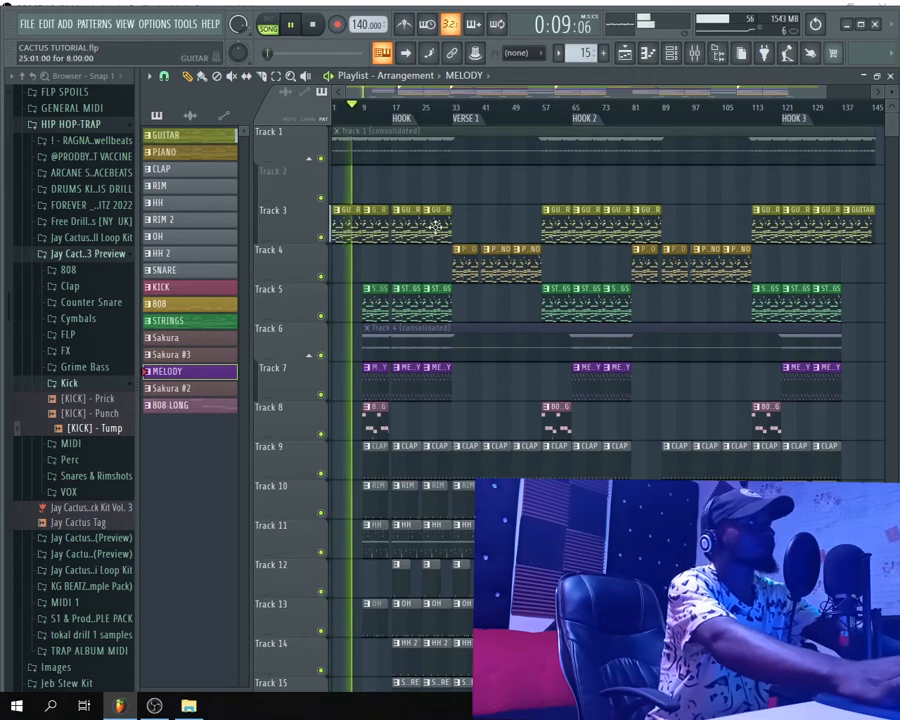
pyautogui.click(673, 54)
pyautogui.press('space')
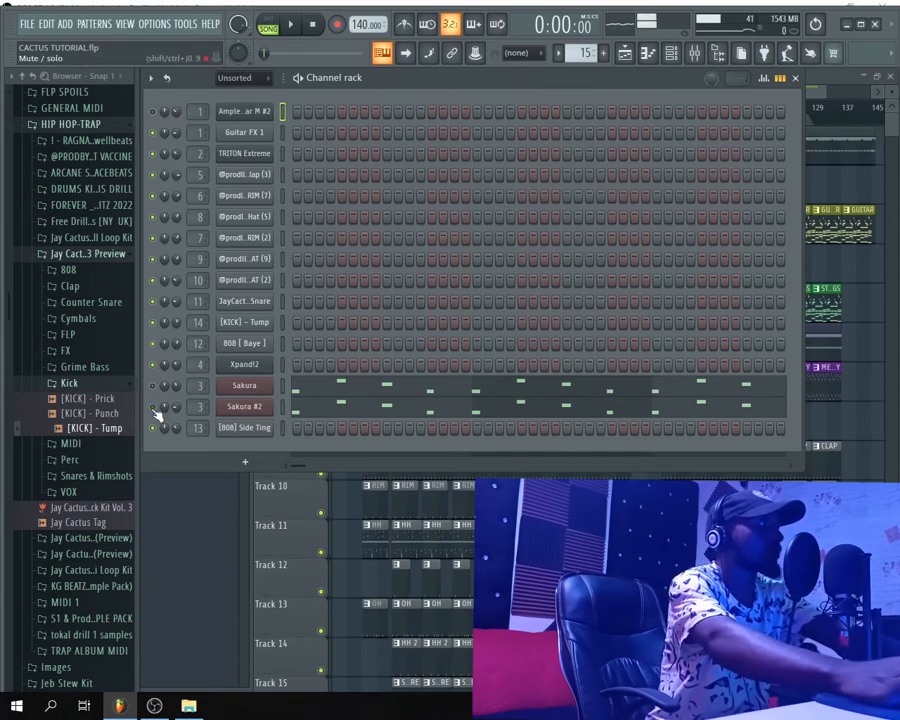
pyautogui.click(624, 52)
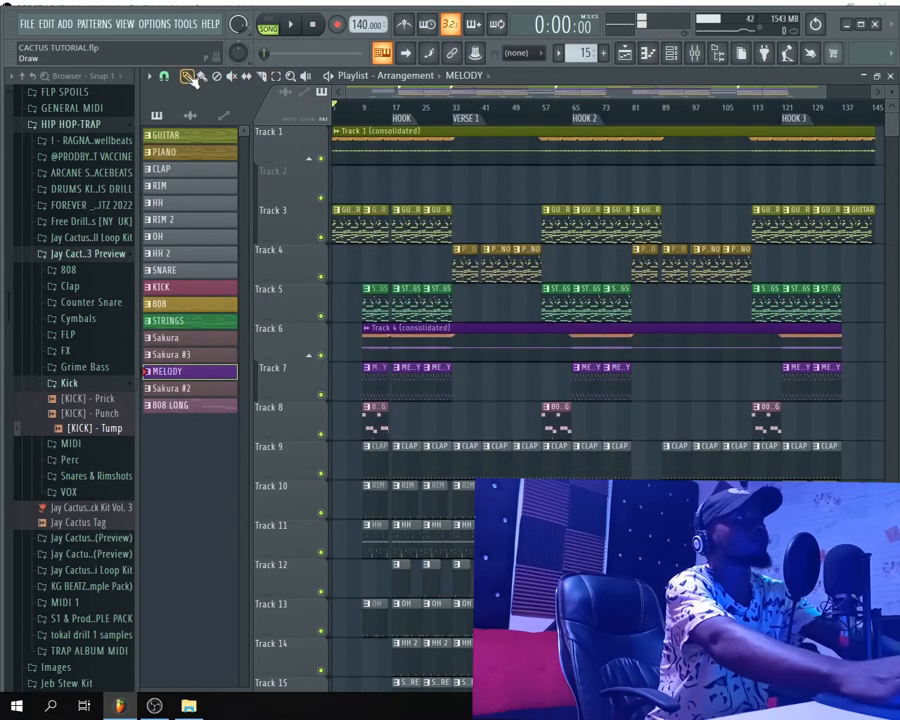
# Play the arrangement from just before the HOOK marker into VERSE 1, and stop with the playhead back at the start
pyautogui.click(371, 113)
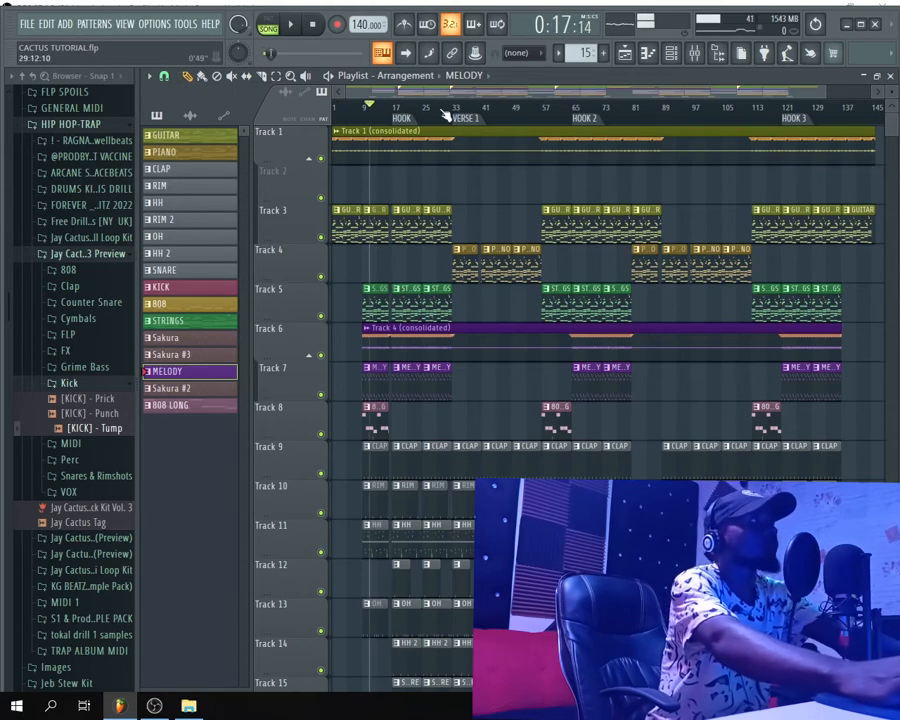
pyautogui.click(444, 112)
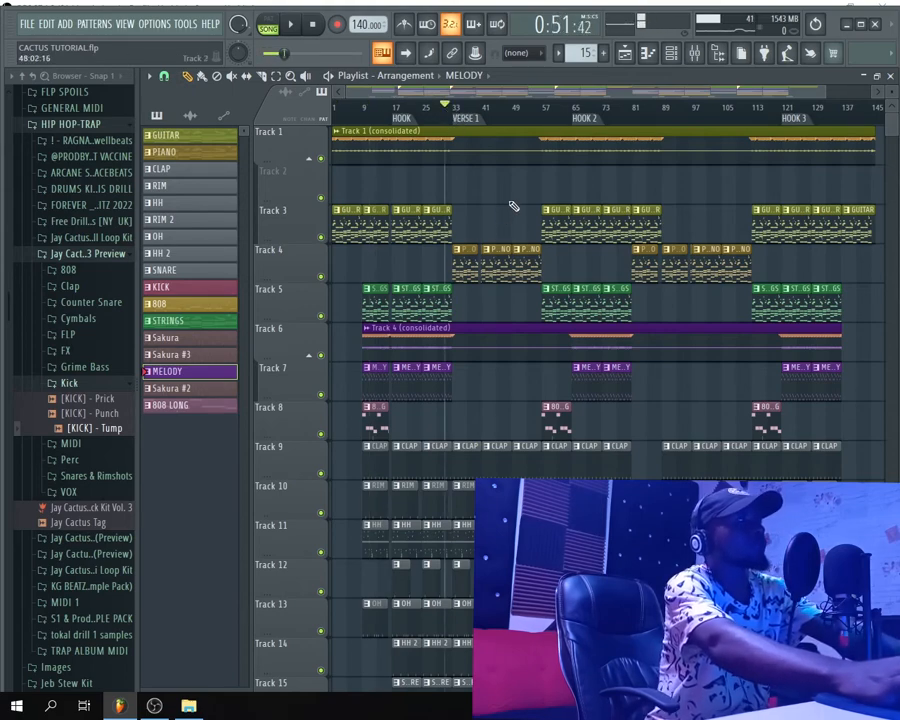
pyautogui.click(397, 113)
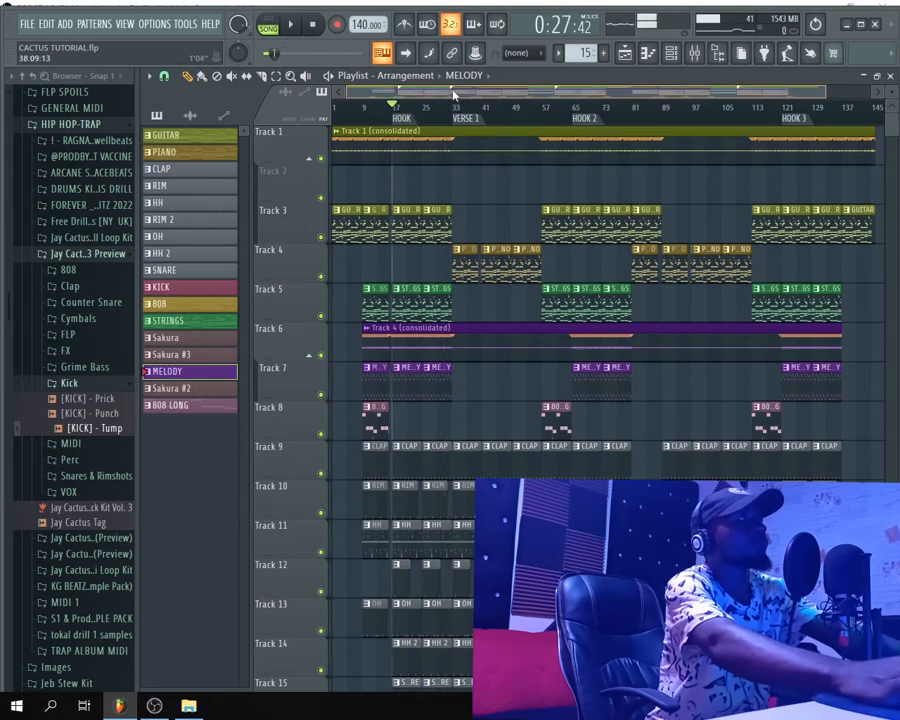
pyautogui.click(314, 25)
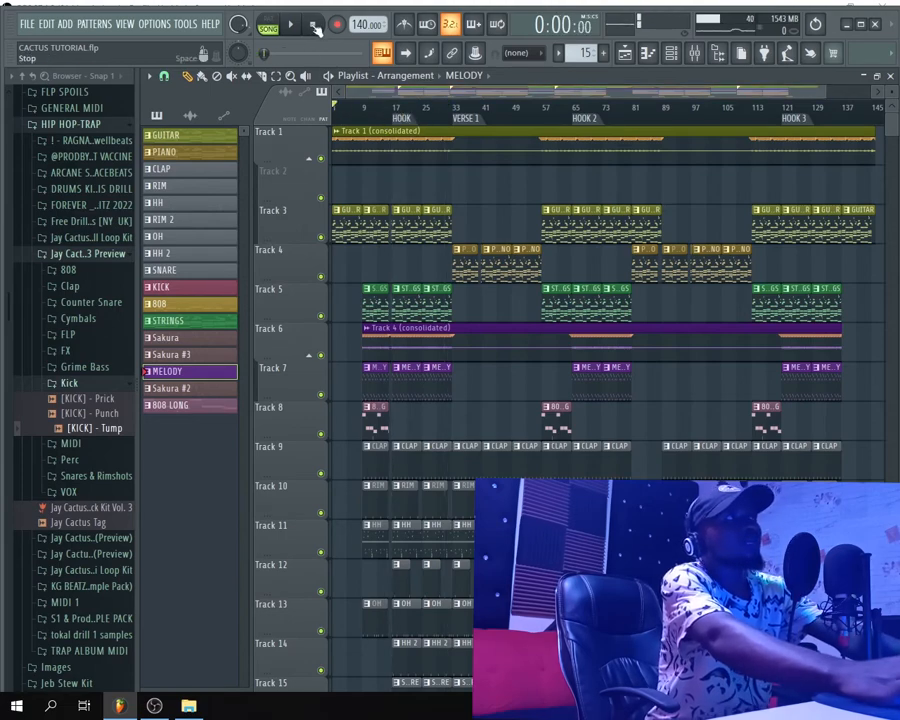
pyautogui.click(391, 115)
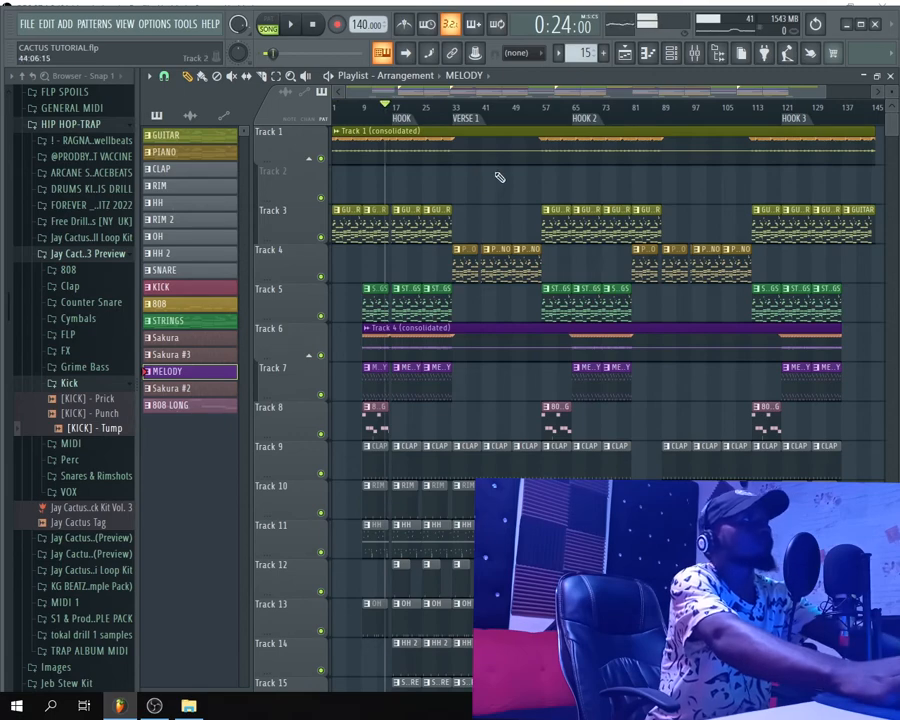
pyautogui.press('space')
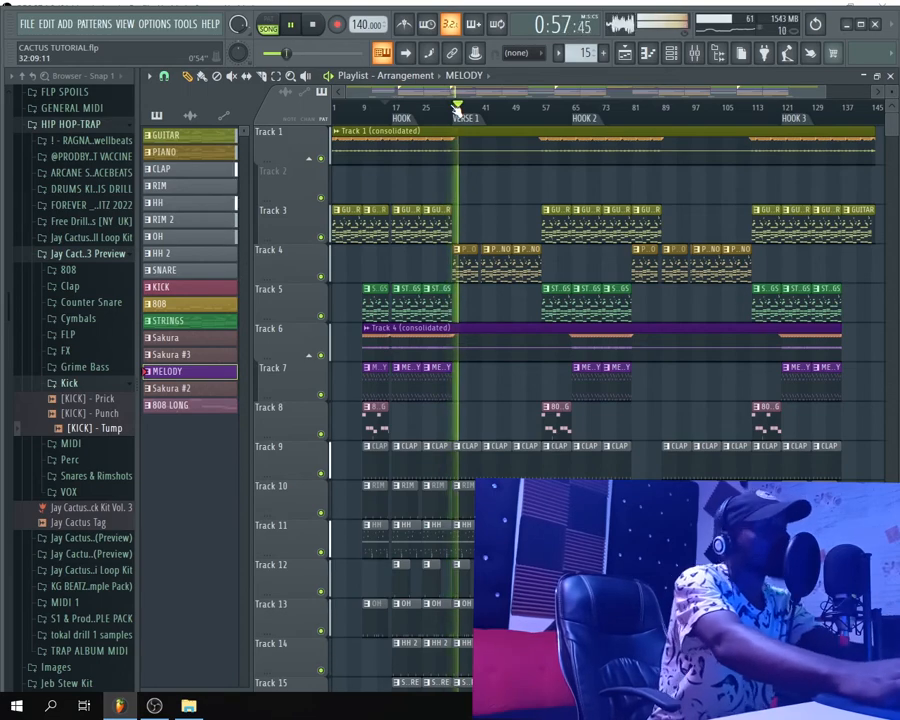
pyautogui.press('space')
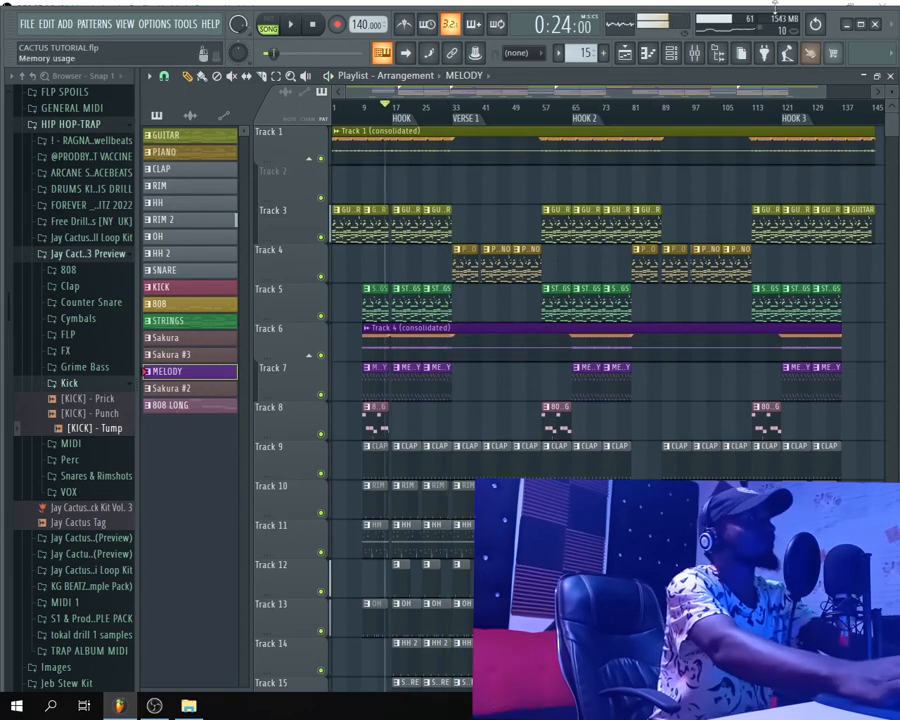
pyautogui.click(318, 23)
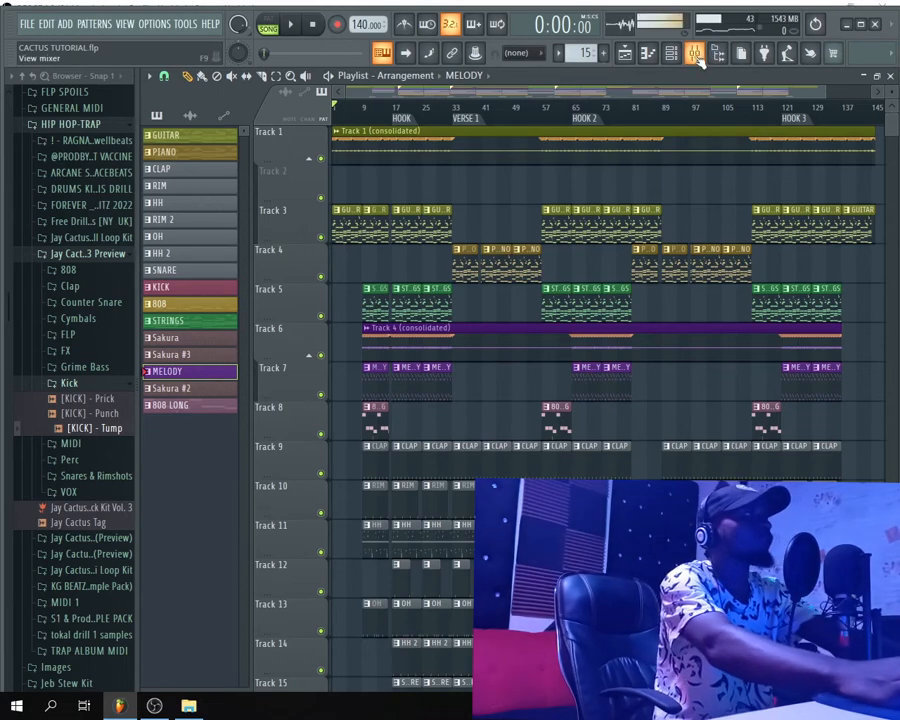
# Mute the consolidated audio clips on Track 1 and Track 6, and switch back to the Draw tool
pyautogui.click(231, 76)
pyautogui.click(445, 138)
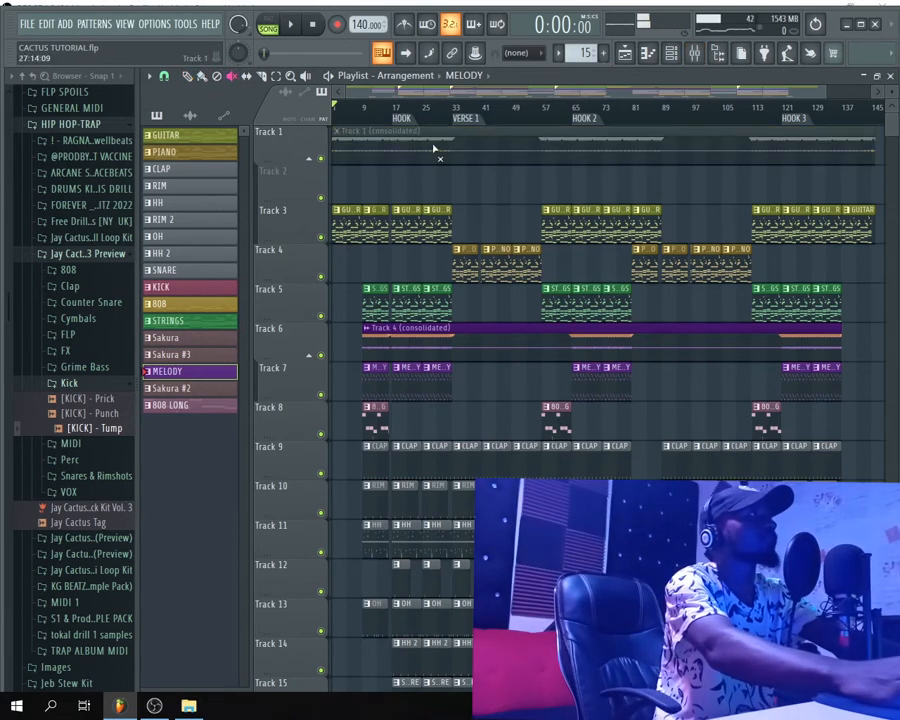
pyautogui.click(447, 343)
pyautogui.click(187, 76)
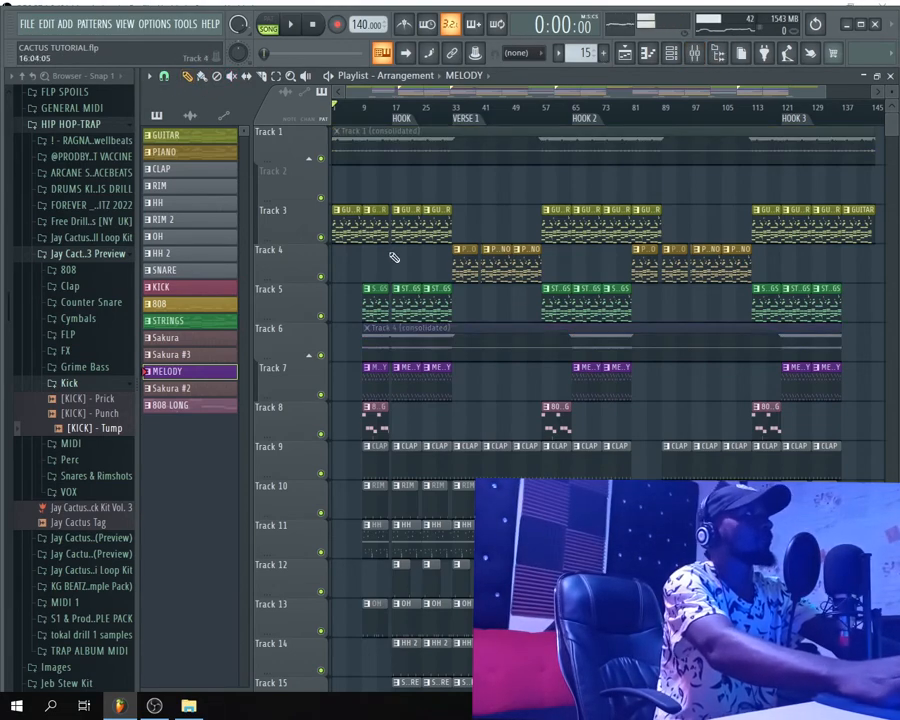
# Solo the guitar on Track 3, move the playhead to VERSE 1, and solo the piano on Track 4 instead
pyautogui.rightClick(321, 238)
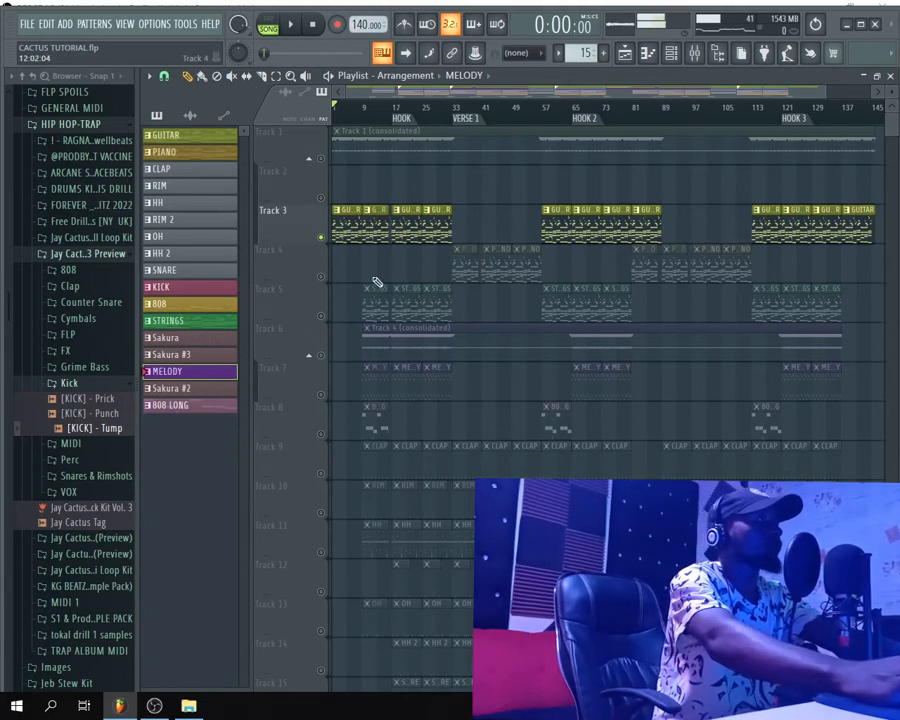
pyautogui.scroll(4, 400, 282)
pyautogui.click(610, 113)
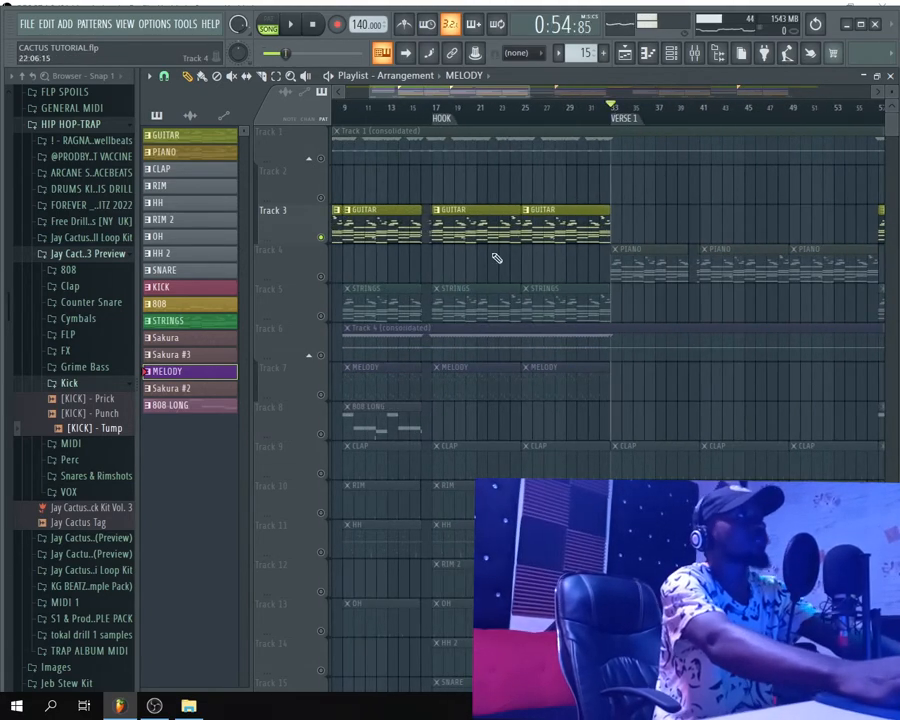
pyautogui.rightClick(330, 240)
pyautogui.rightClick(320, 277)
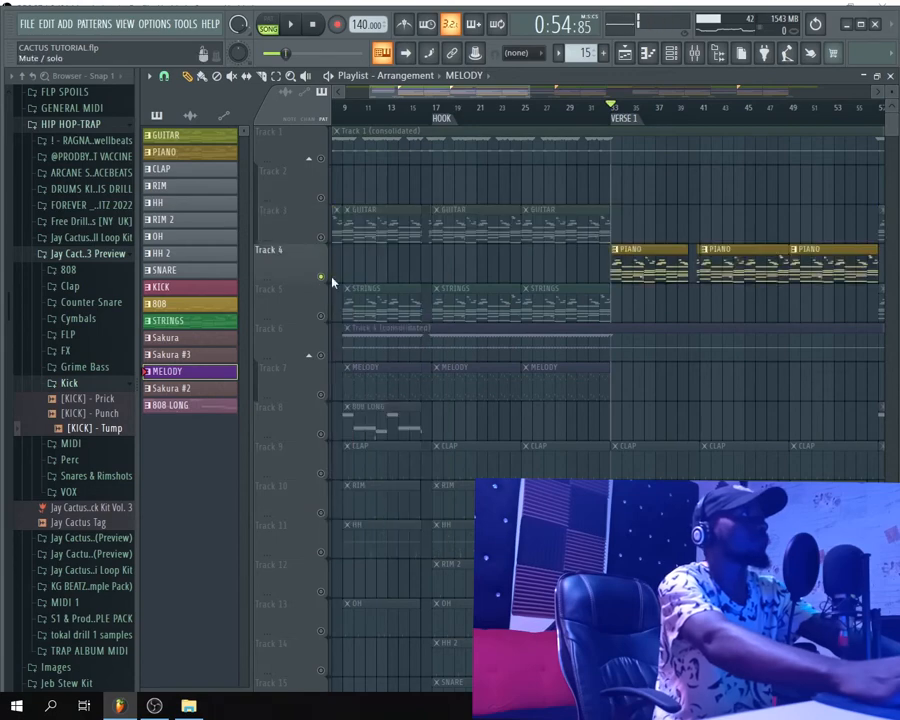
# Select the PIANO pattern and inspect its TRITON Extreme instrument with the Concert Grand program, closing the plugin when done
pyautogui.click(636, 268)
pyautogui.click(676, 56)
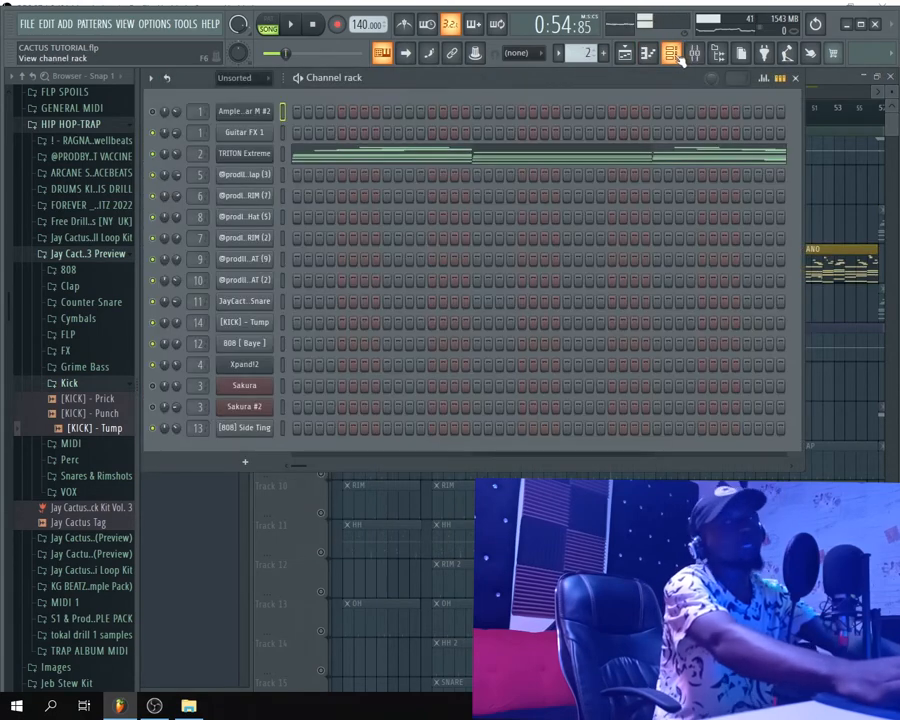
pyautogui.click(236, 160)
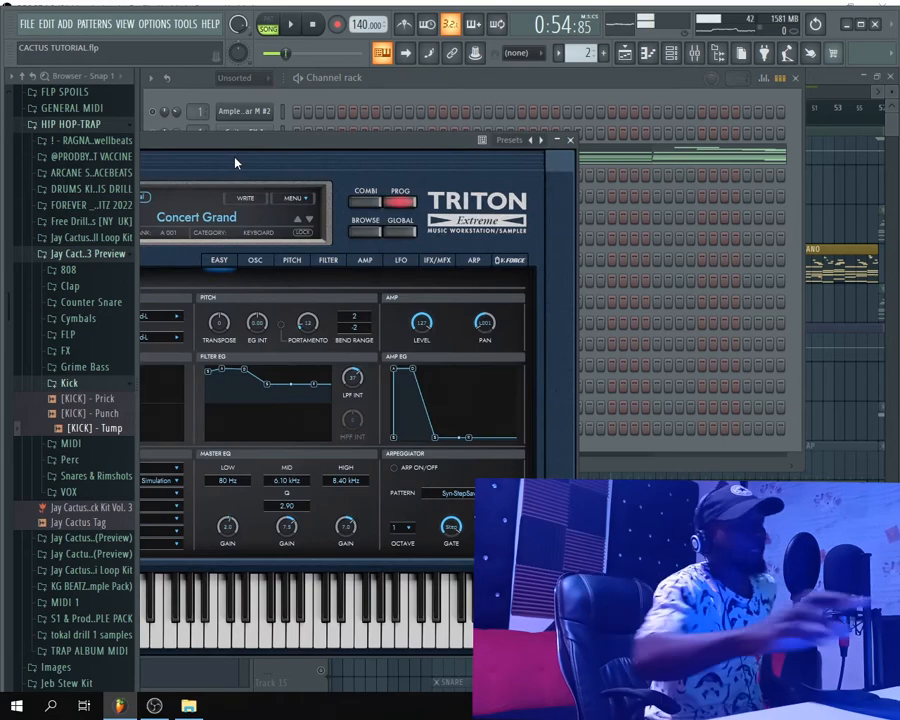
pyautogui.moveTo(209, 141); pyautogui.dragTo(521, 105)
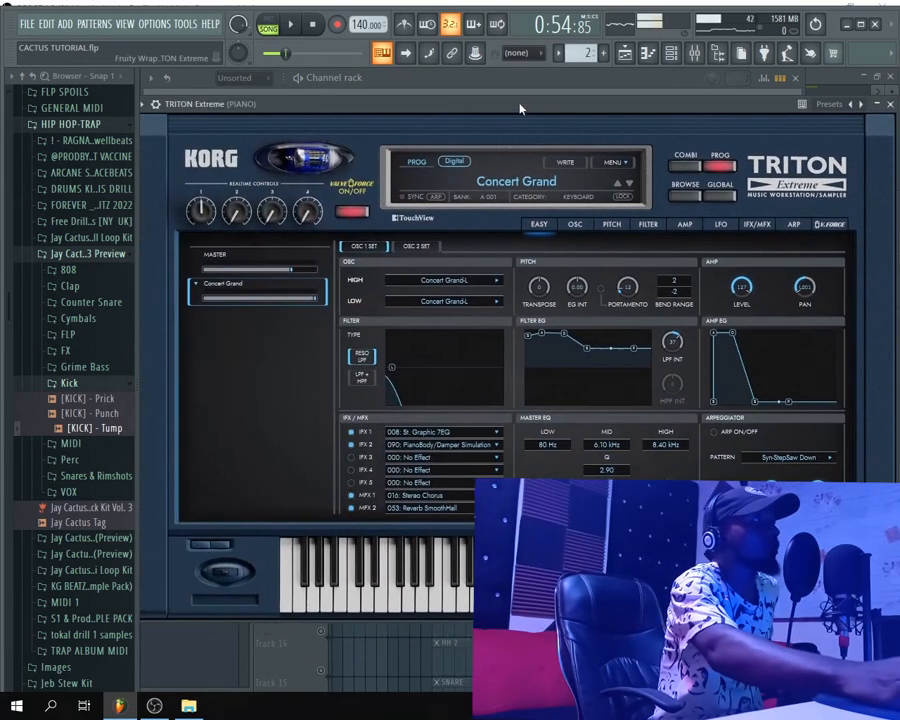
pyautogui.moveTo(628, 107); pyautogui.dragTo(480, 146)
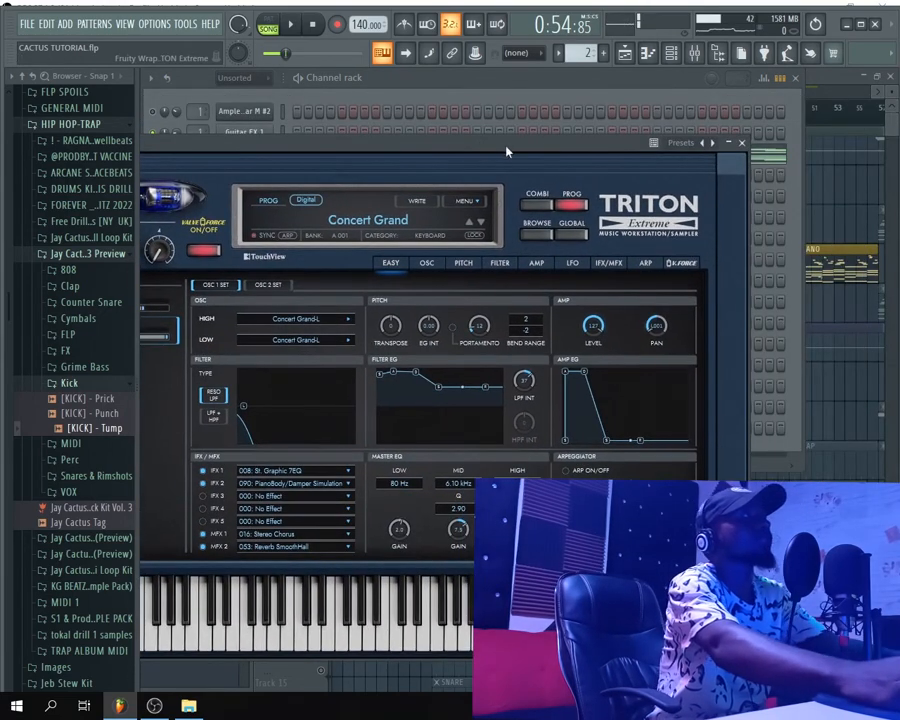
pyautogui.click(741, 145)
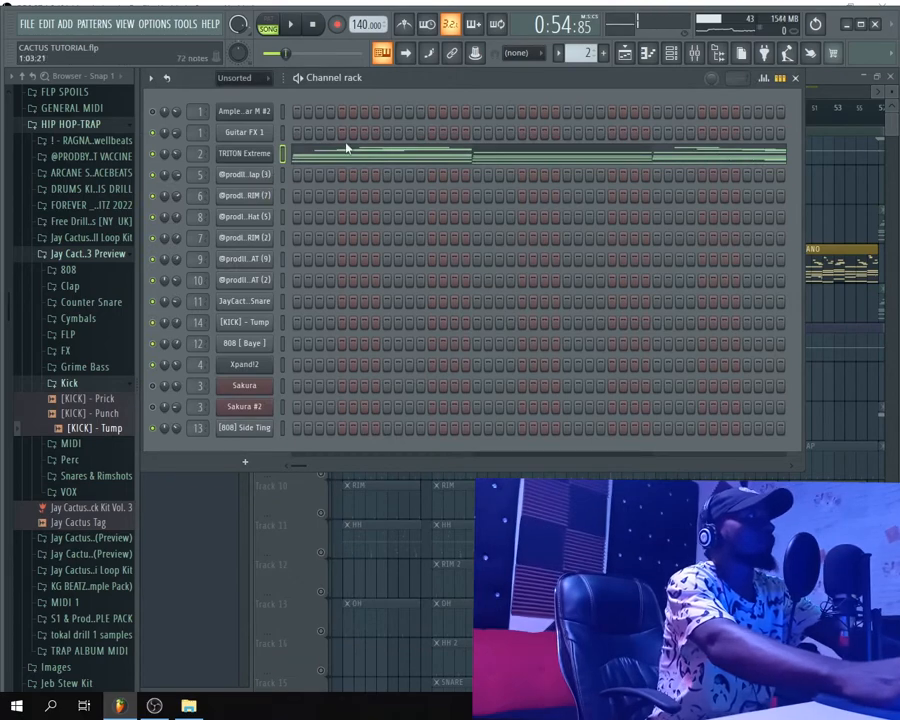
# Examine the Fruity parametric EQ 2 on the PIANO mixer track, and close the EQ, mixer and channel rack
pyautogui.click(695, 54)
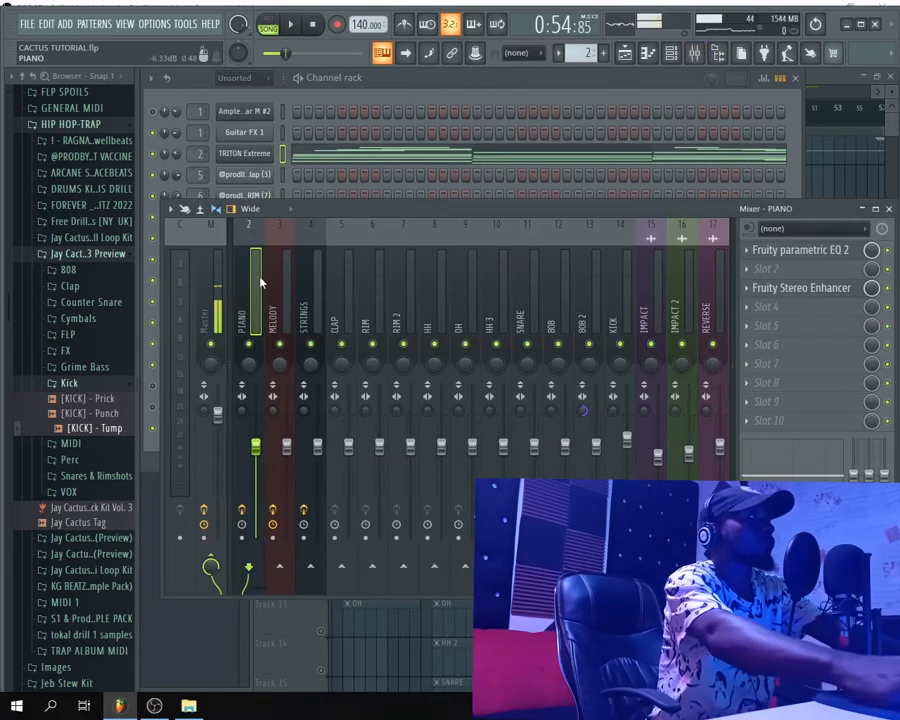
pyautogui.click(800, 249)
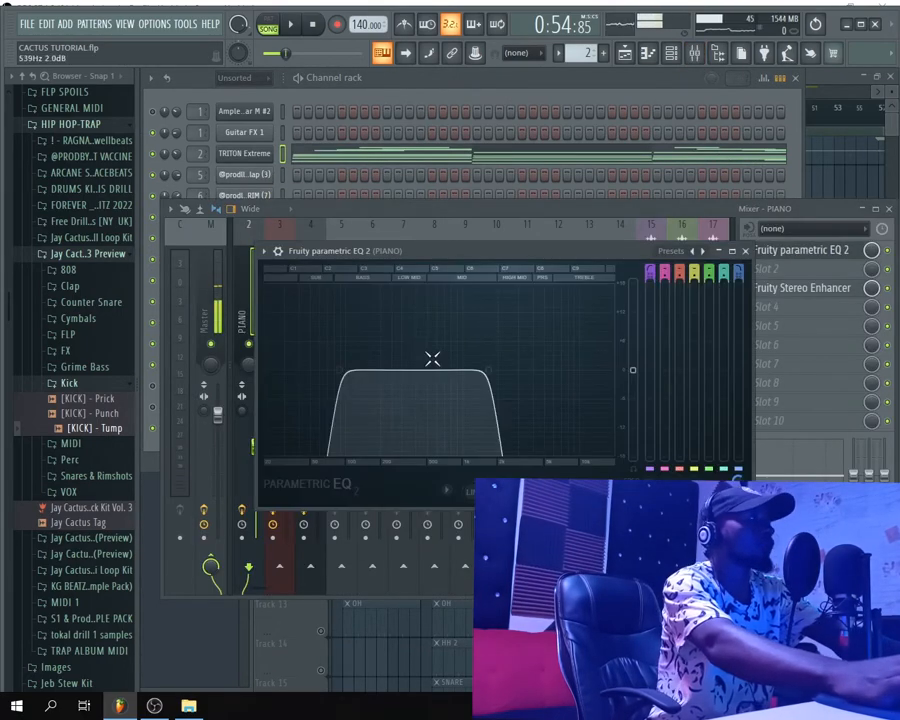
pyautogui.moveTo(424, 252); pyautogui.dragTo(456, 250)
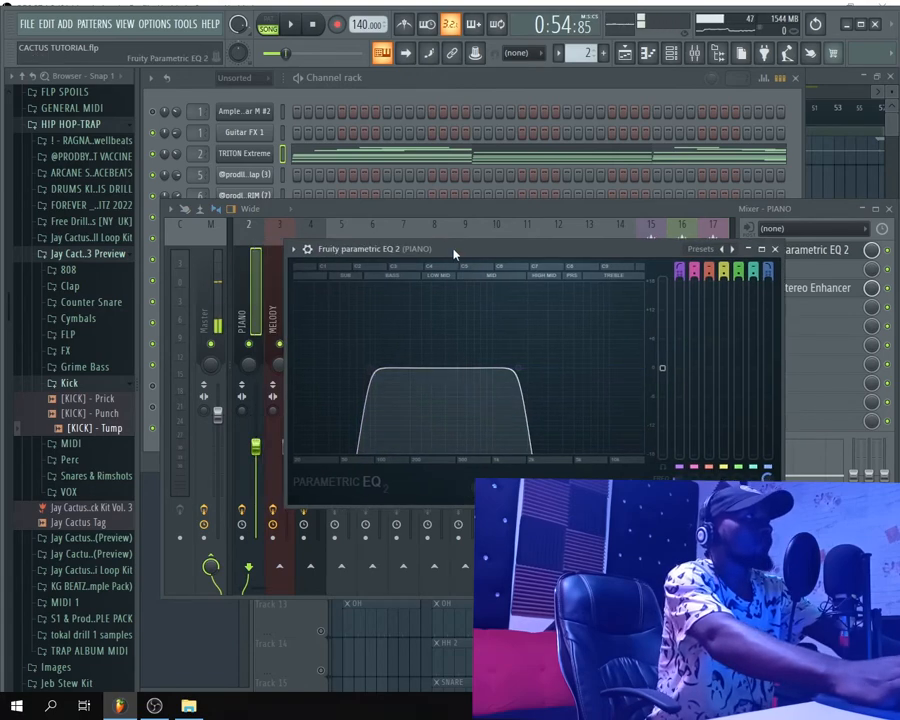
pyautogui.moveTo(406, 365); pyautogui.dragTo(370, 368)
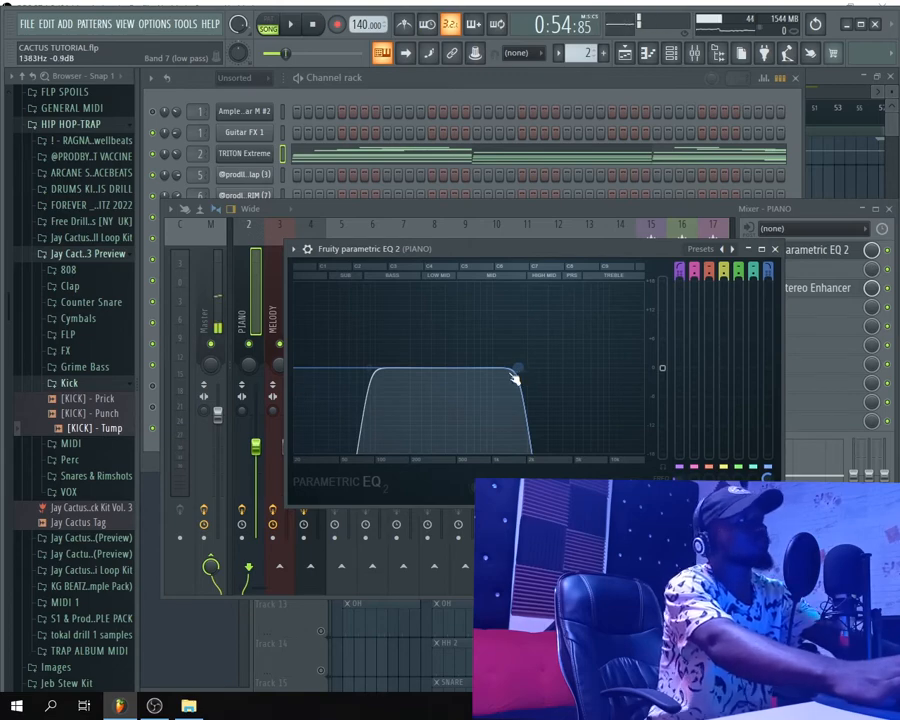
pyautogui.click(775, 249)
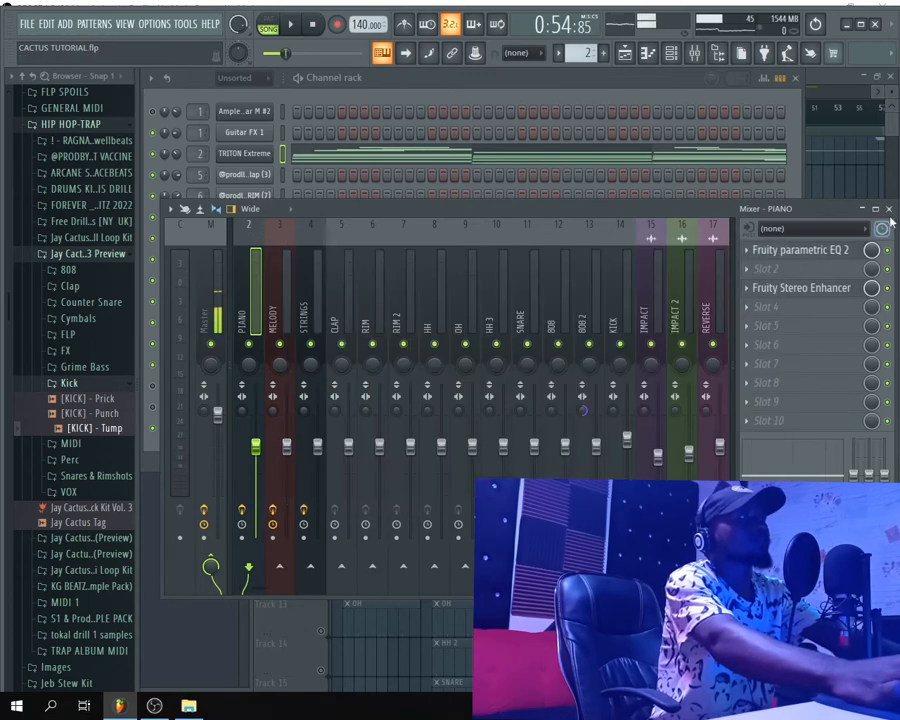
pyautogui.click(888, 208)
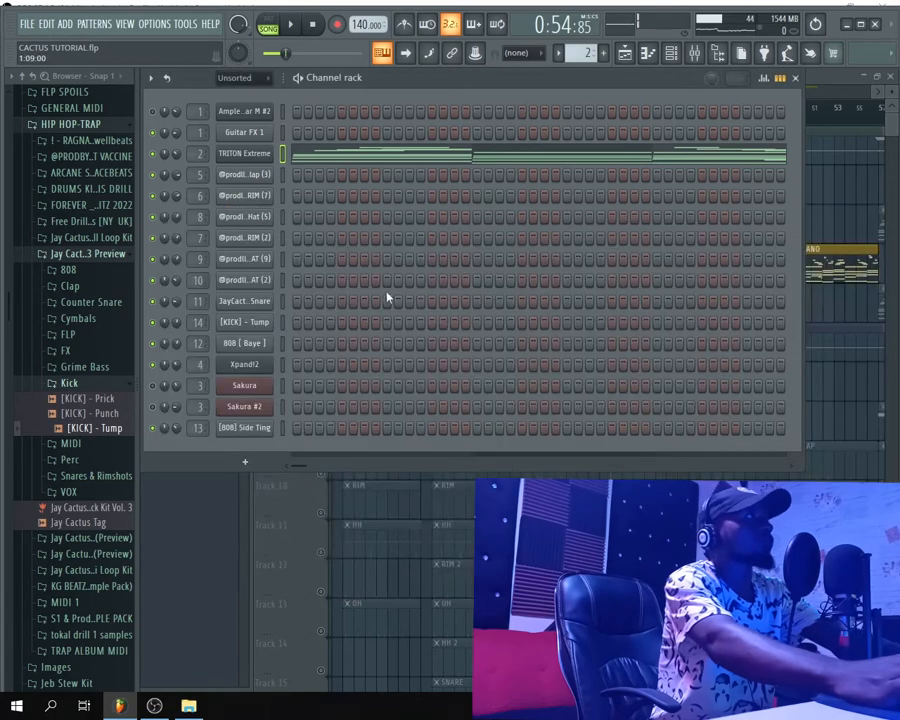
pyautogui.click(797, 80)
# Play the soloed piano from VERSE 1 while viewing its notes in the piano roll, and return to the playlist
pyautogui.press('space')
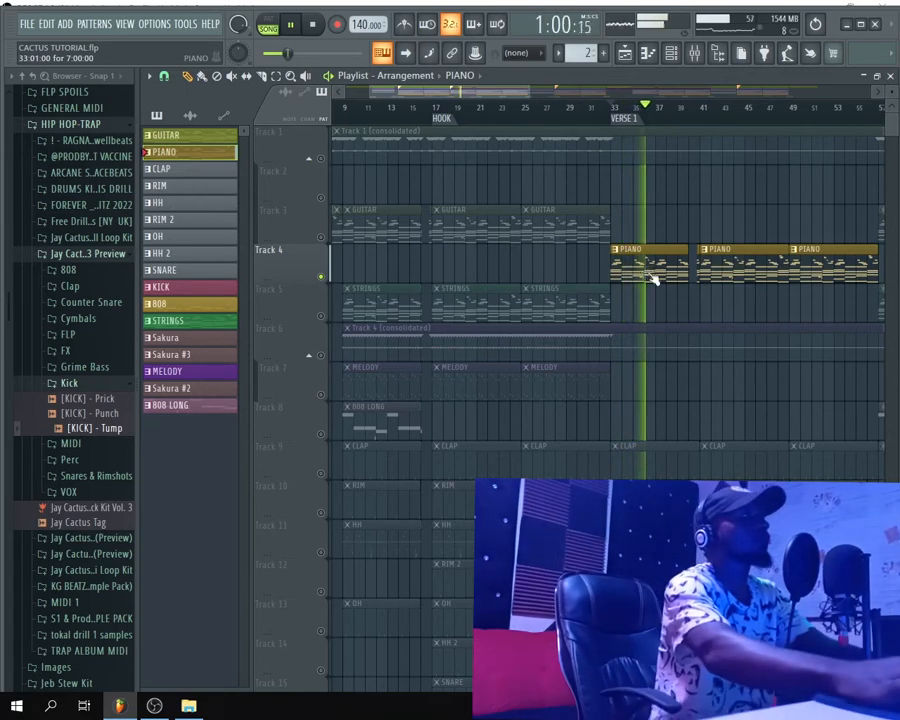
pyautogui.doubleClick(652, 279)
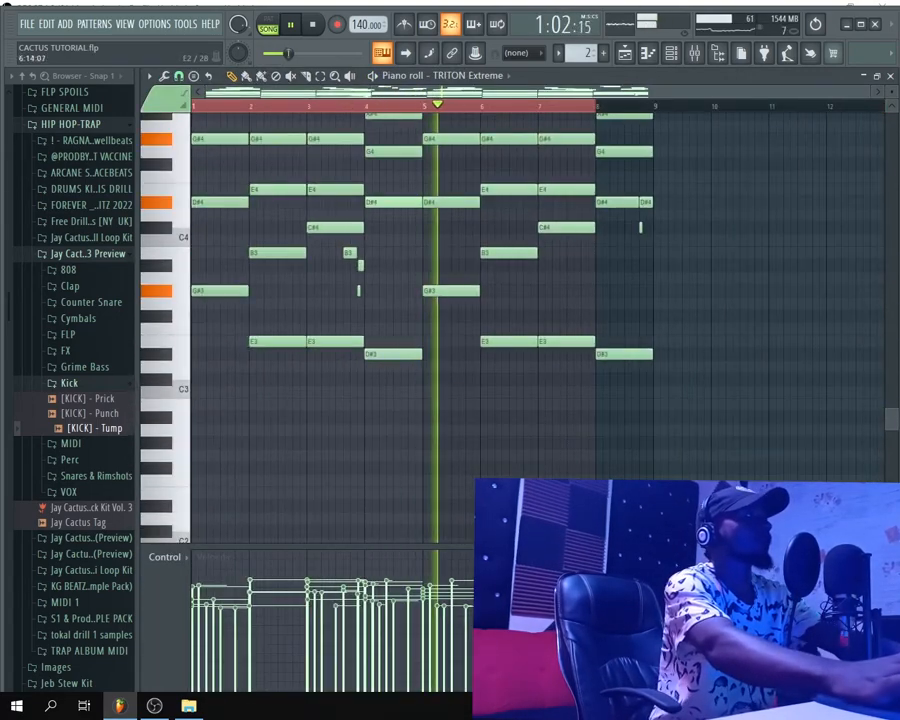
pyautogui.scroll(5, 700, 473)
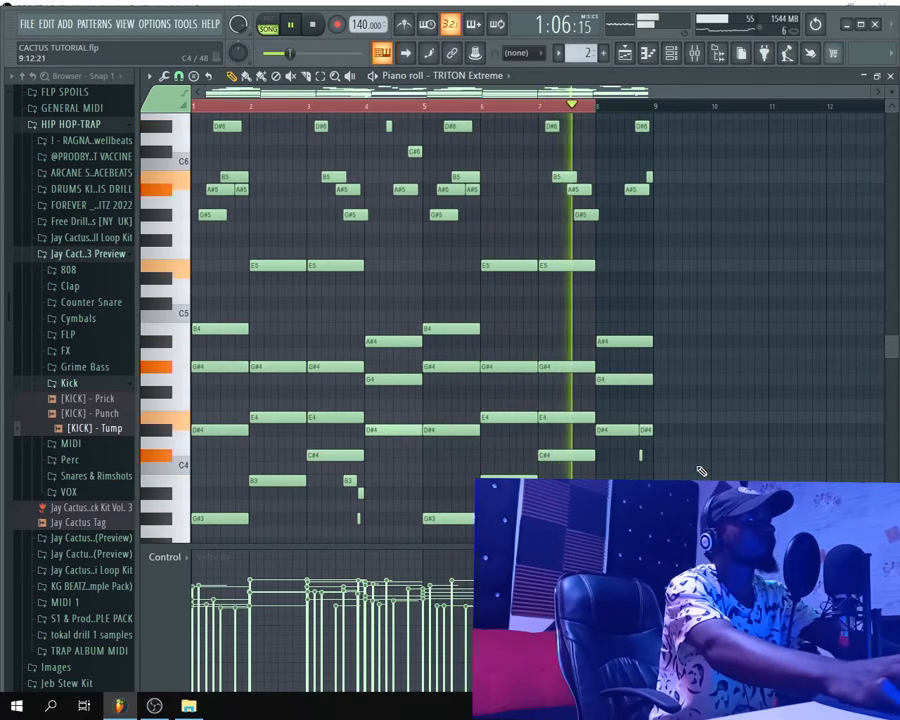
pyautogui.click(626, 54)
pyautogui.press('space')
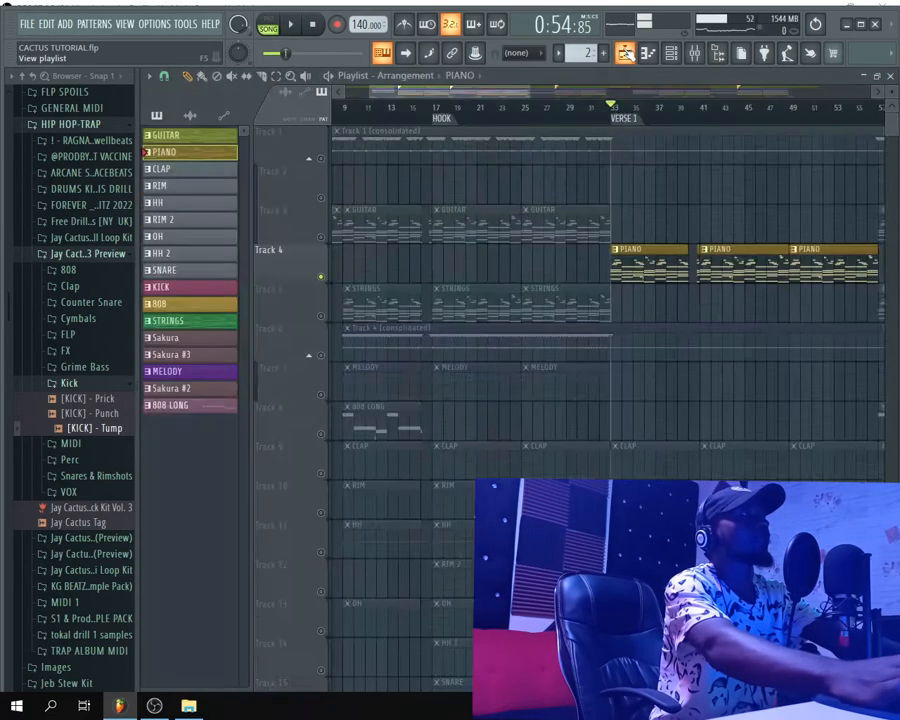
pyautogui.click(626, 54)
pyautogui.click(626, 54)
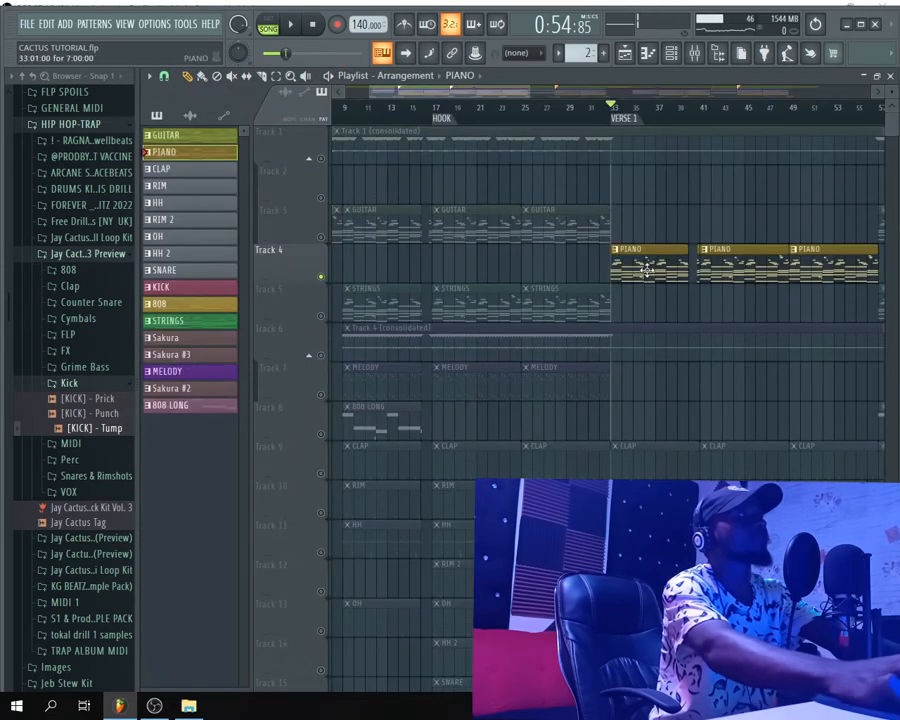
# Play the second PIANO clip from bar 41 while viewing its notes in the piano roll
pyautogui.click(698, 108)
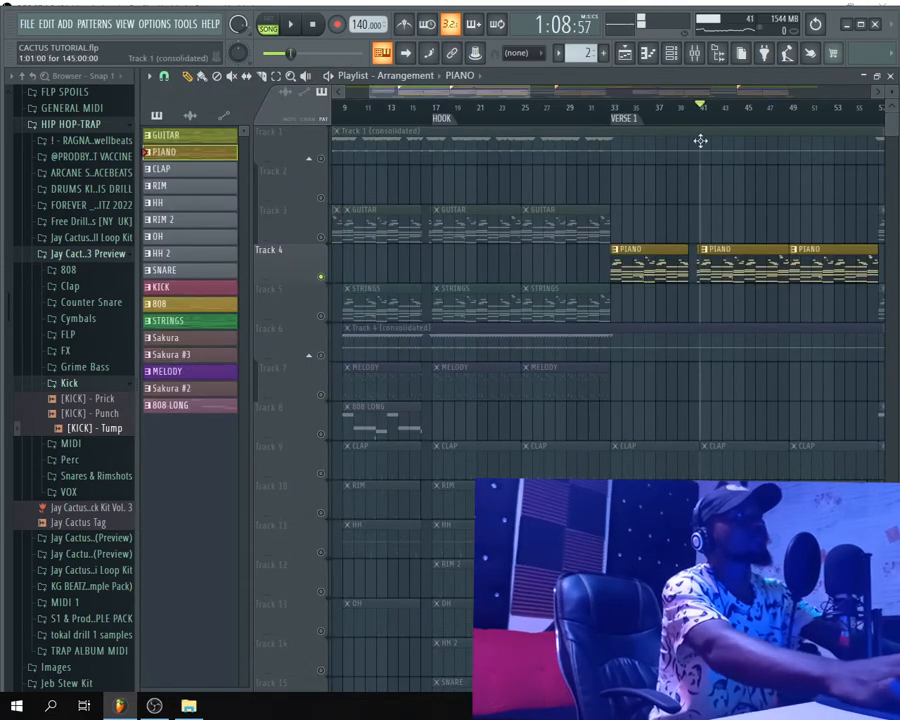
pyautogui.doubleClick(722, 258)
pyautogui.scroll(2, 656, 363)
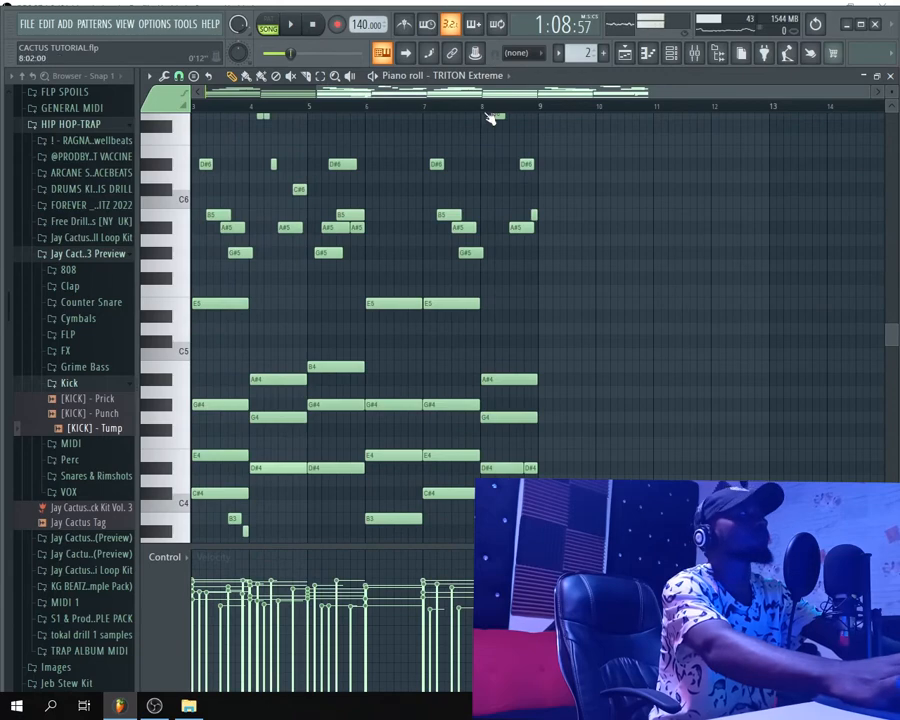
pyautogui.press('space')
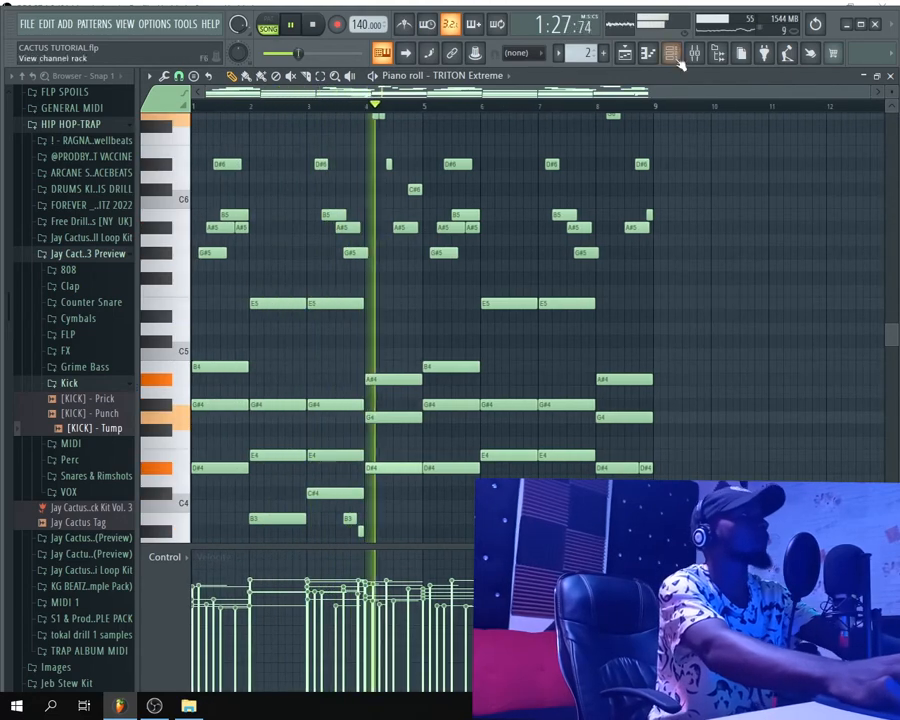
# Stop the piano playback, return to the playlist and reset the song position to the start
pyautogui.press('space')
pyautogui.click(625, 55)
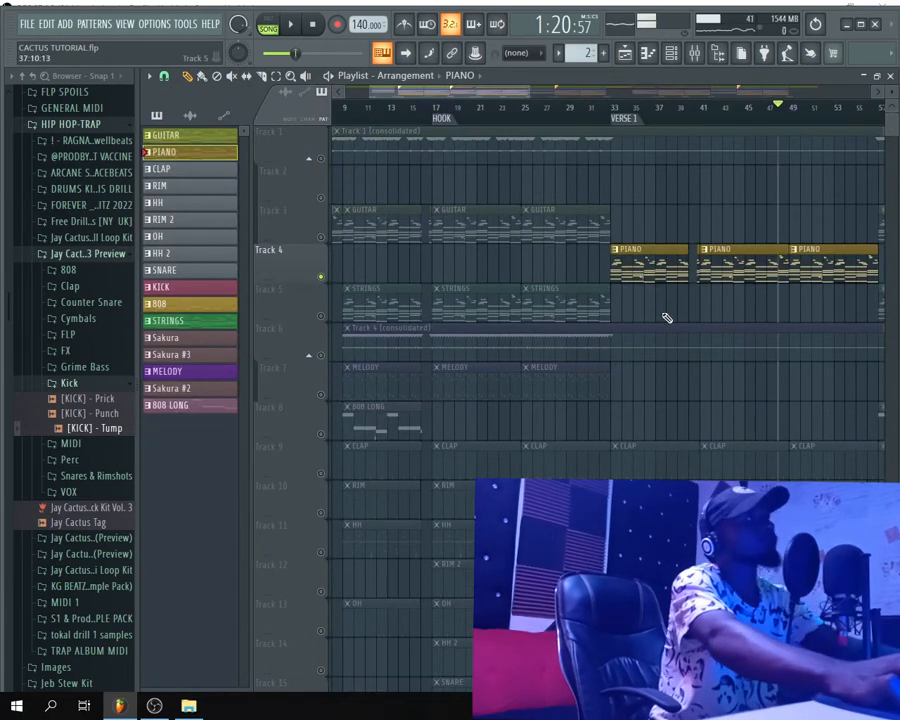
pyautogui.keyDown('ctrl'); pyautogui.scroll(-2, 617, 318); pyautogui.keyUp('ctrl')
pyautogui.scroll(2, 406, 116)
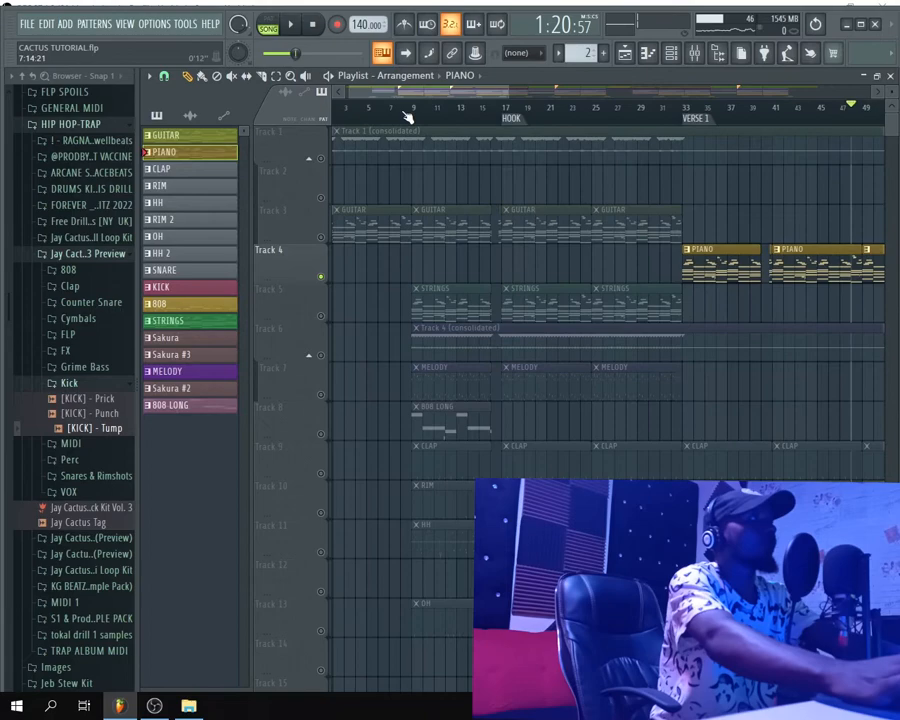
pyautogui.click(413, 108)
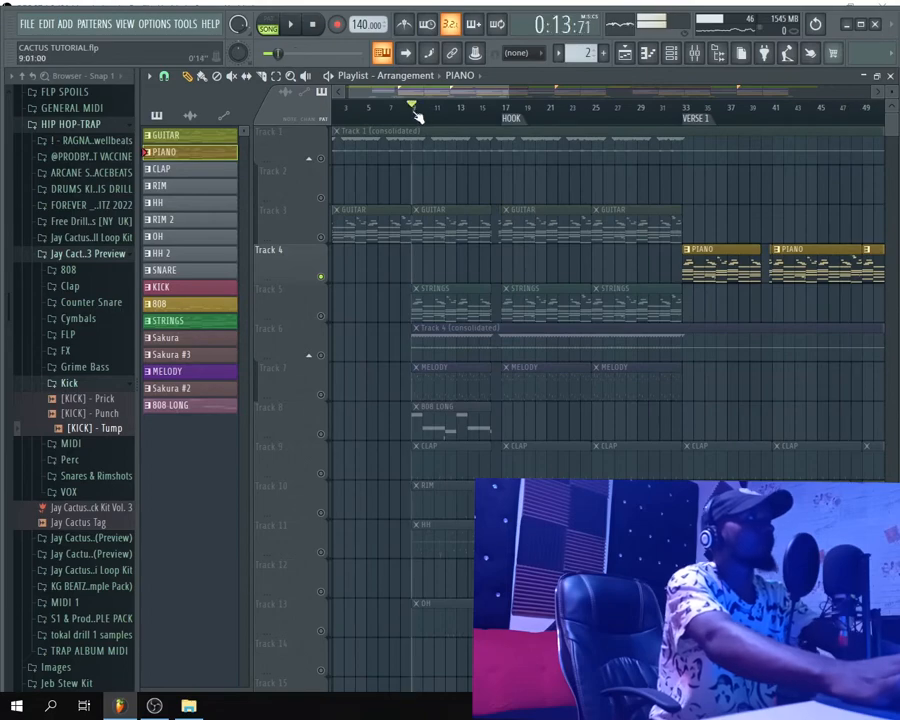
pyautogui.click(315, 29)
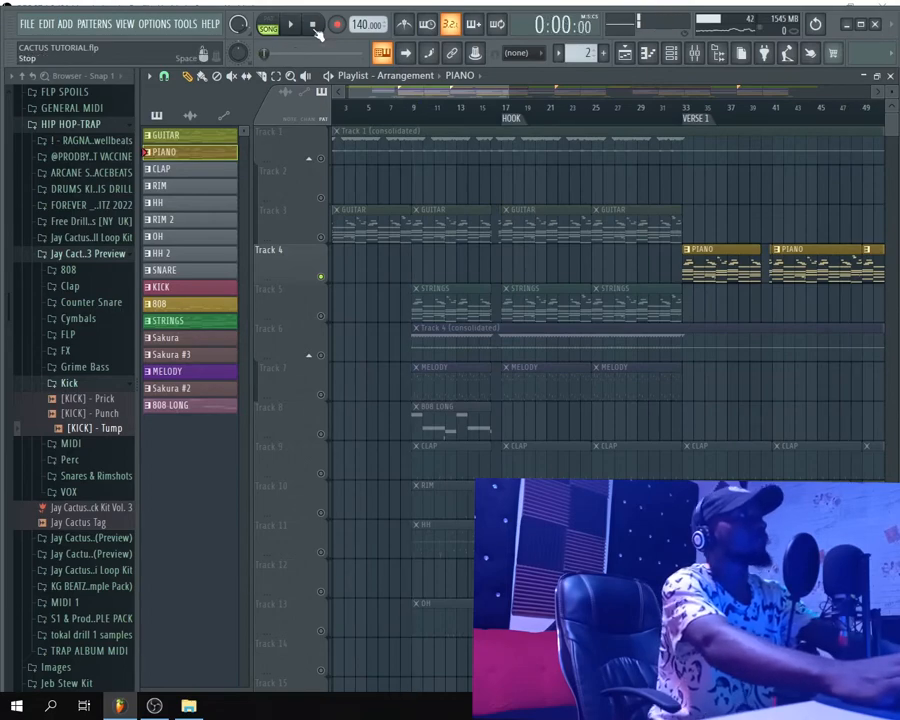
# Solo the GUITAR track and inspect its Ample Guitar Martin instrument, closing the plugin and returning to the playlist when done
pyautogui.rightClick(320, 238)
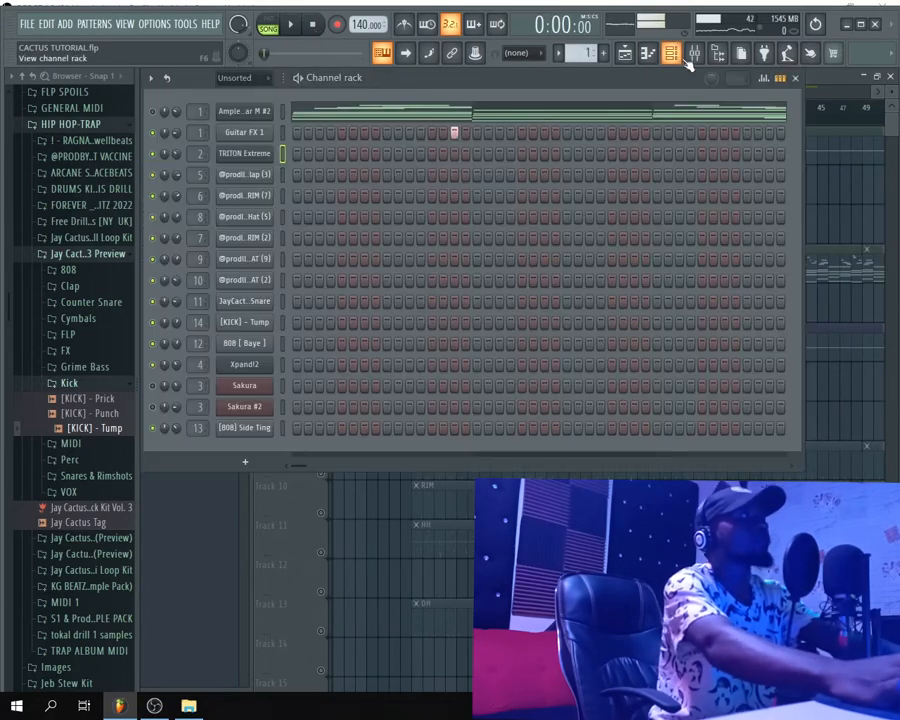
pyautogui.click(693, 54)
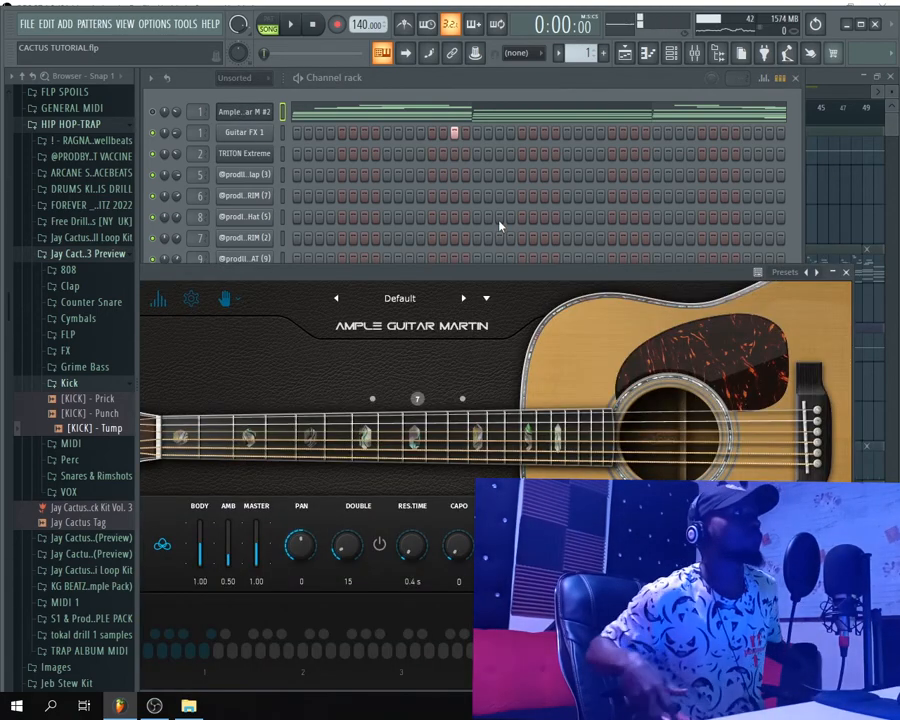
pyautogui.moveTo(338, 279); pyautogui.dragTo(437, 212)
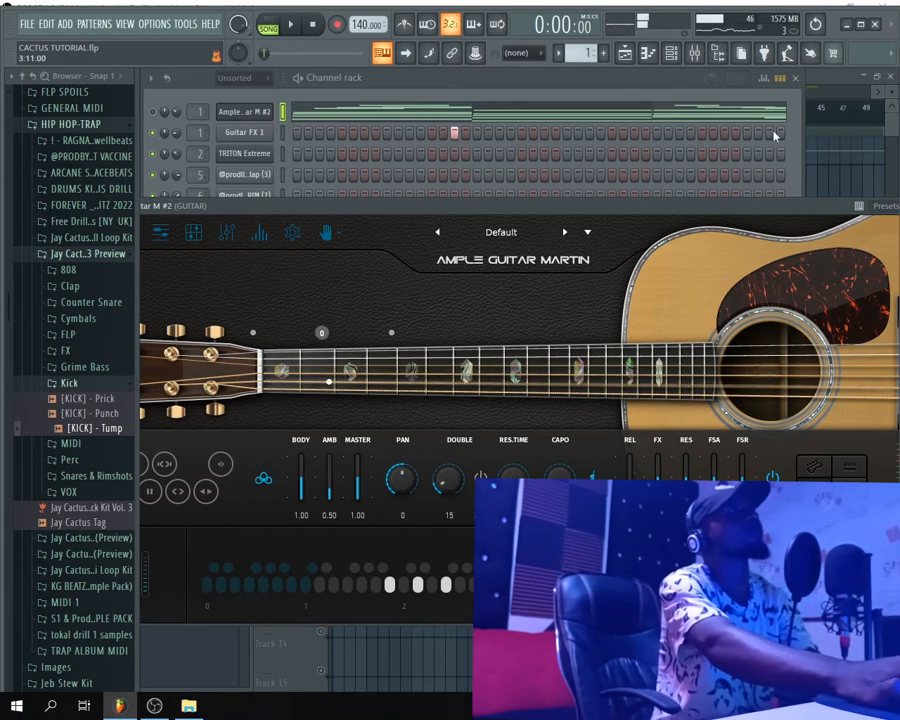
pyautogui.moveTo(752, 203); pyautogui.dragTo(558, 227)
pyautogui.click(753, 229)
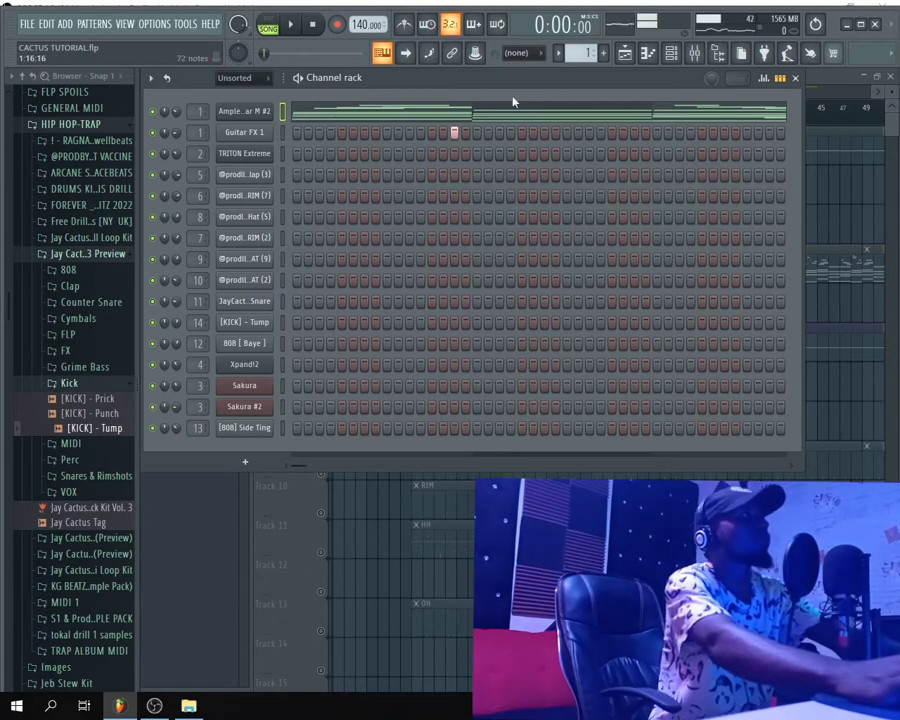
pyautogui.click(627, 55)
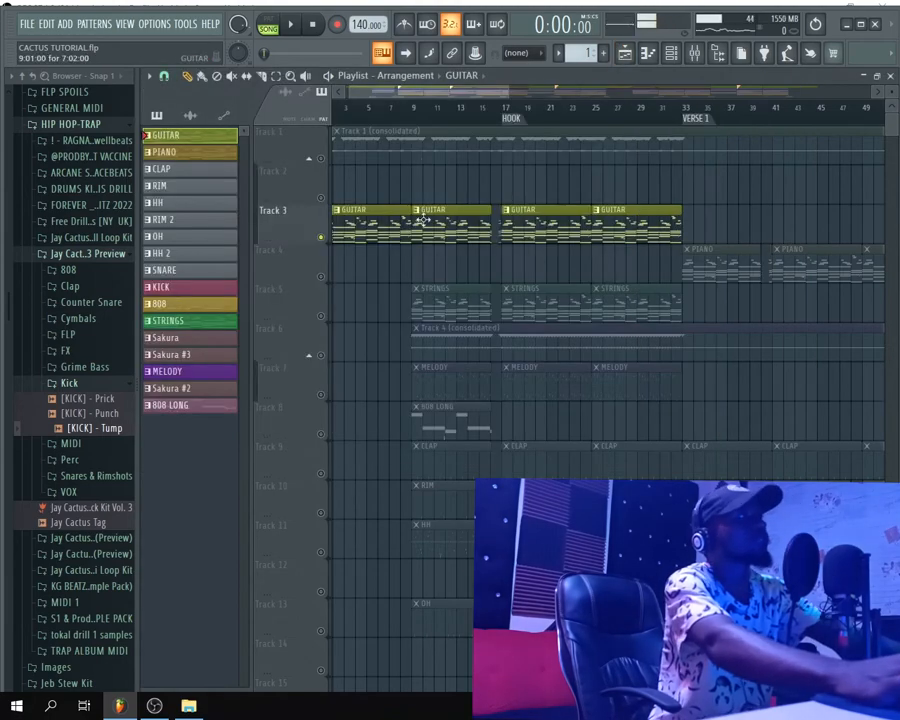
# Toggle the GUITAR track's solo off and on, play the soloed guitar from the song start, and stop playback
pyautogui.keyDown('ctrl'); pyautogui.click(327, 240); pyautogui.keyUp('ctrl')
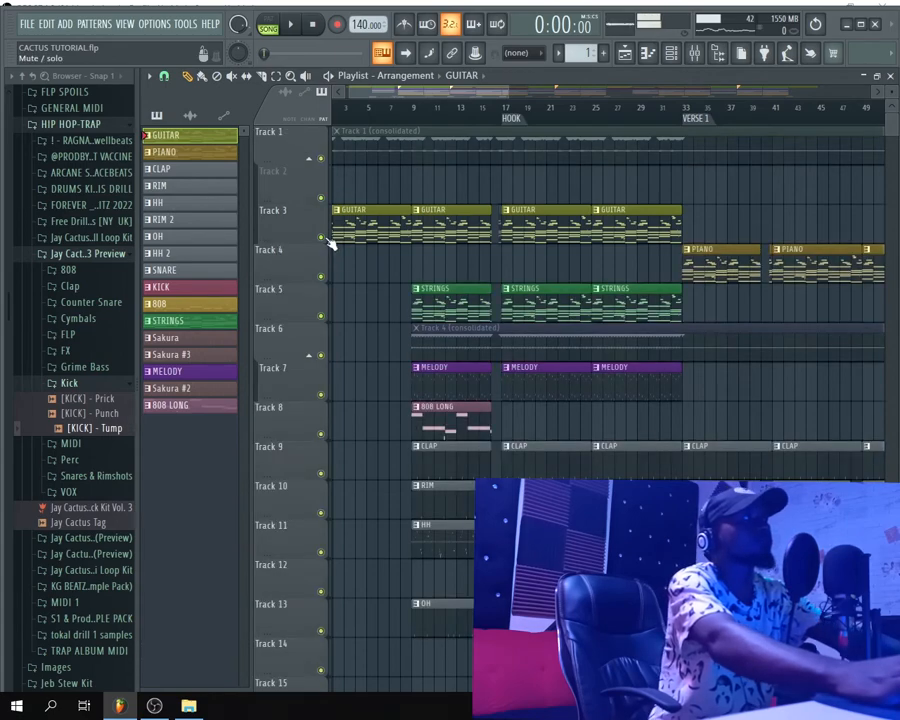
pyautogui.keyDown('ctrl'); pyautogui.click(327, 240); pyautogui.keyUp('ctrl')
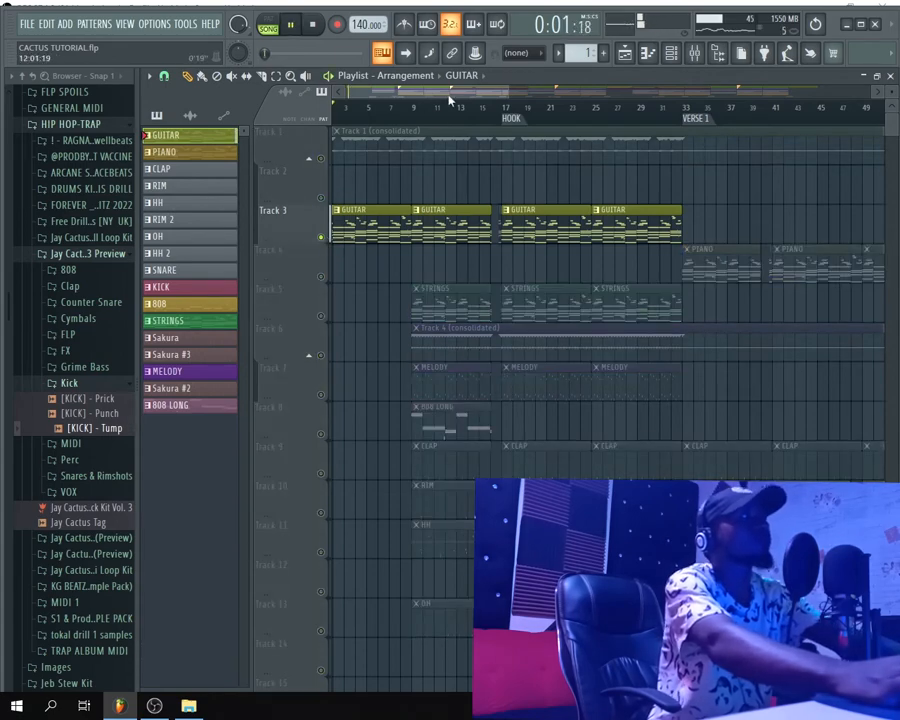
pyautogui.moveTo(449, 95); pyautogui.dragTo(367, 91)
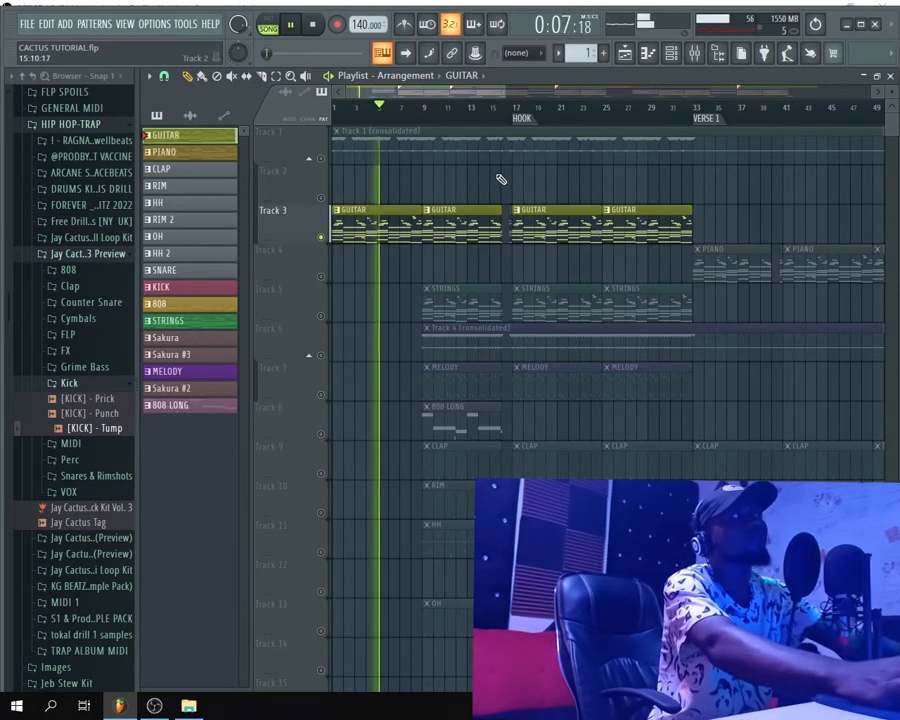
pyautogui.press('space')
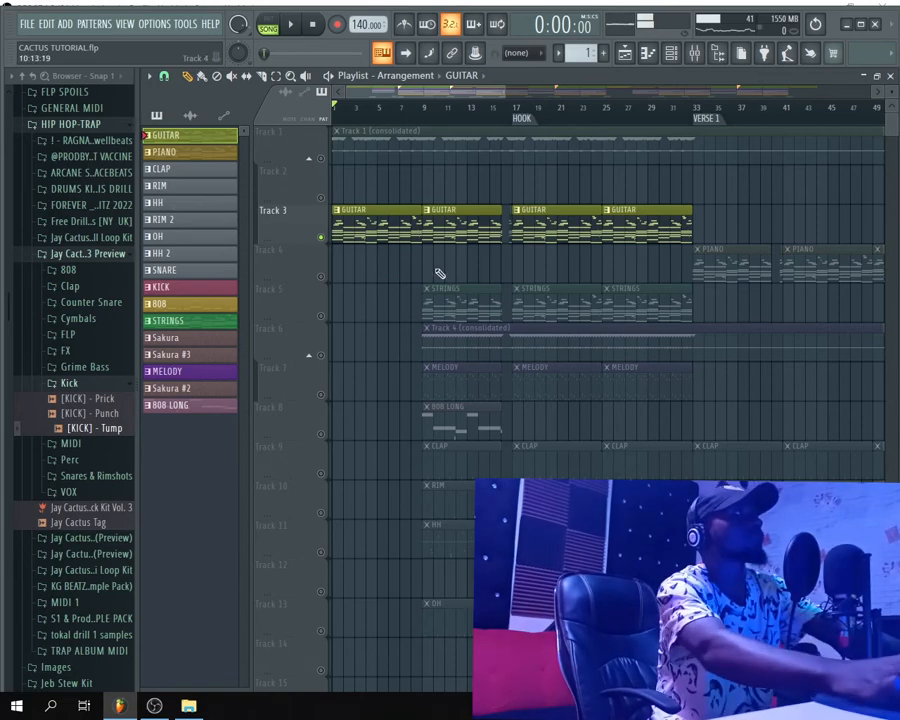
# Solo the STRINGS track with the playhead at bar 9, and open the Xpand!2 instrument of its pattern
pyautogui.rightClick(321, 317)
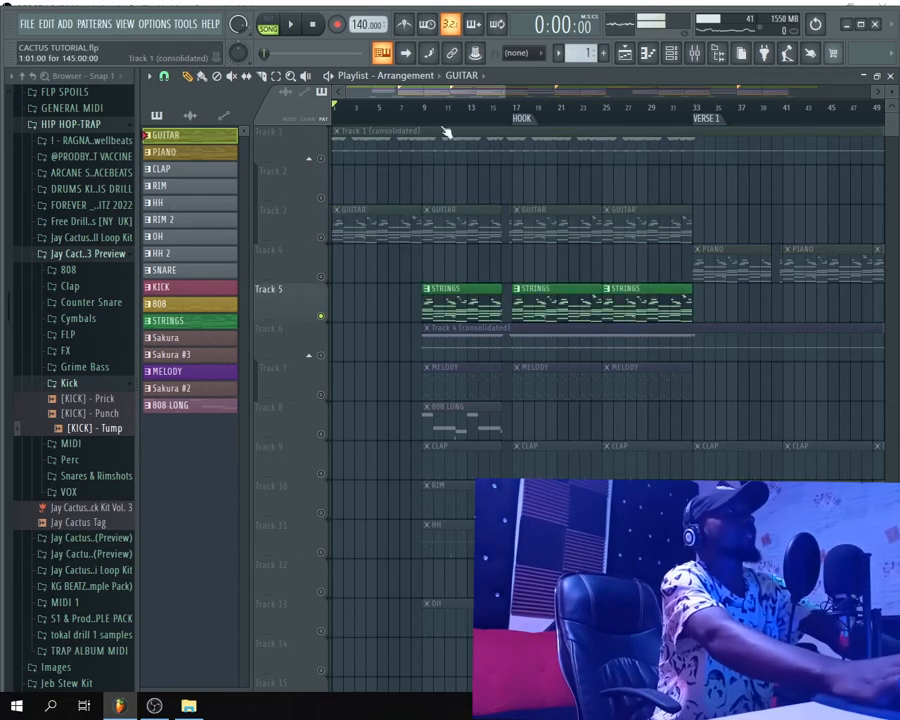
pyautogui.click(423, 108)
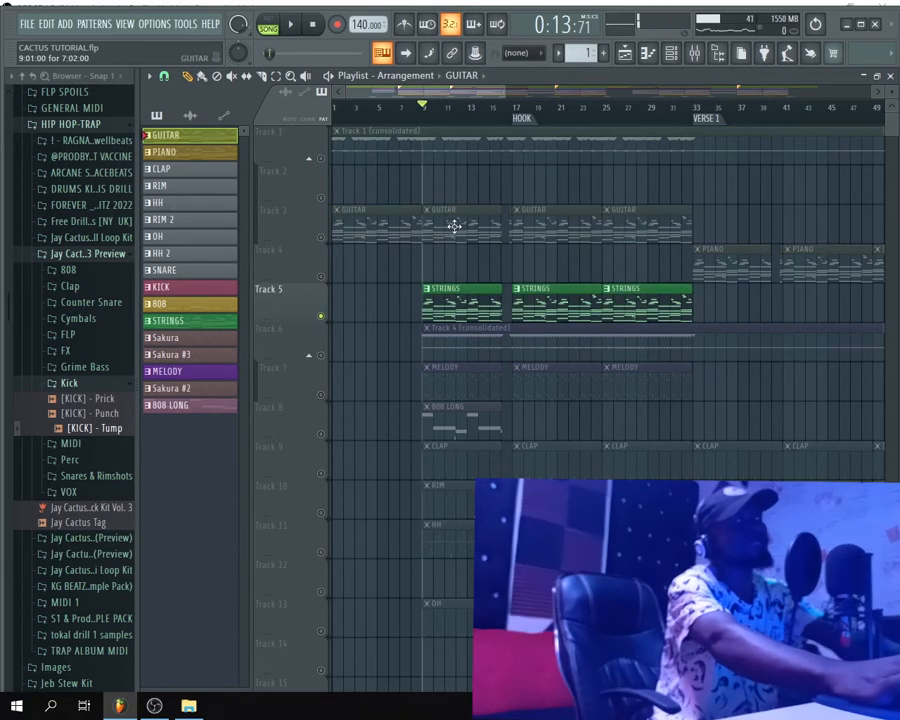
pyautogui.click(443, 310)
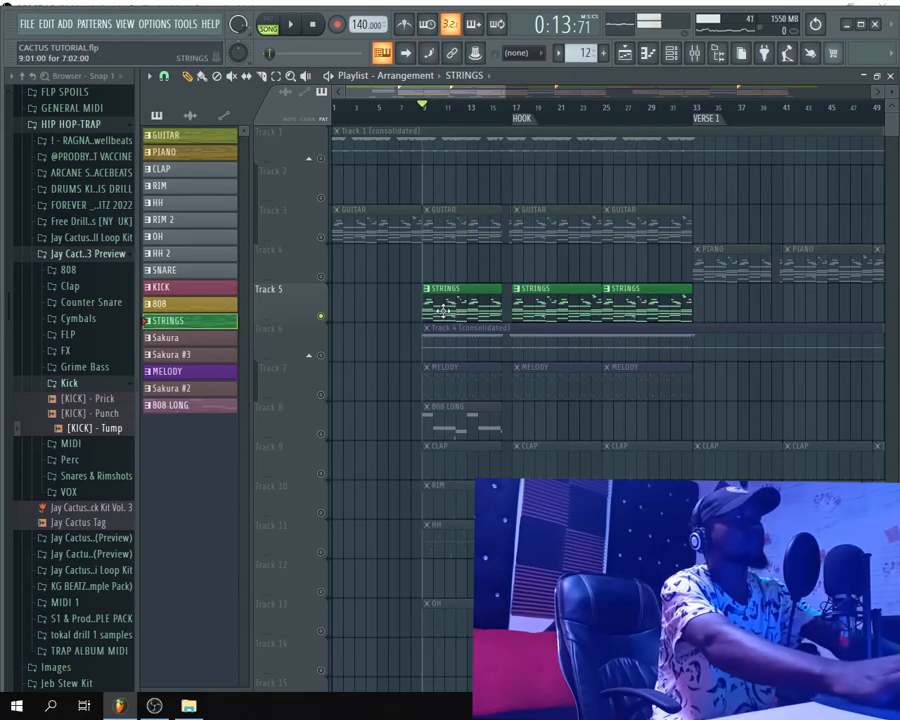
pyautogui.click(673, 56)
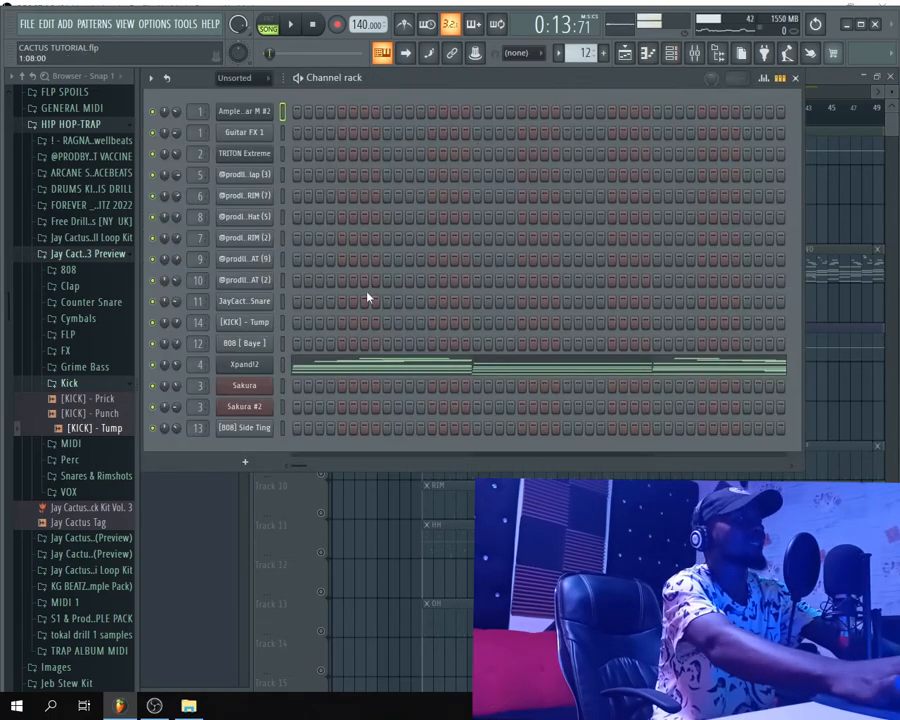
pyautogui.click(250, 365)
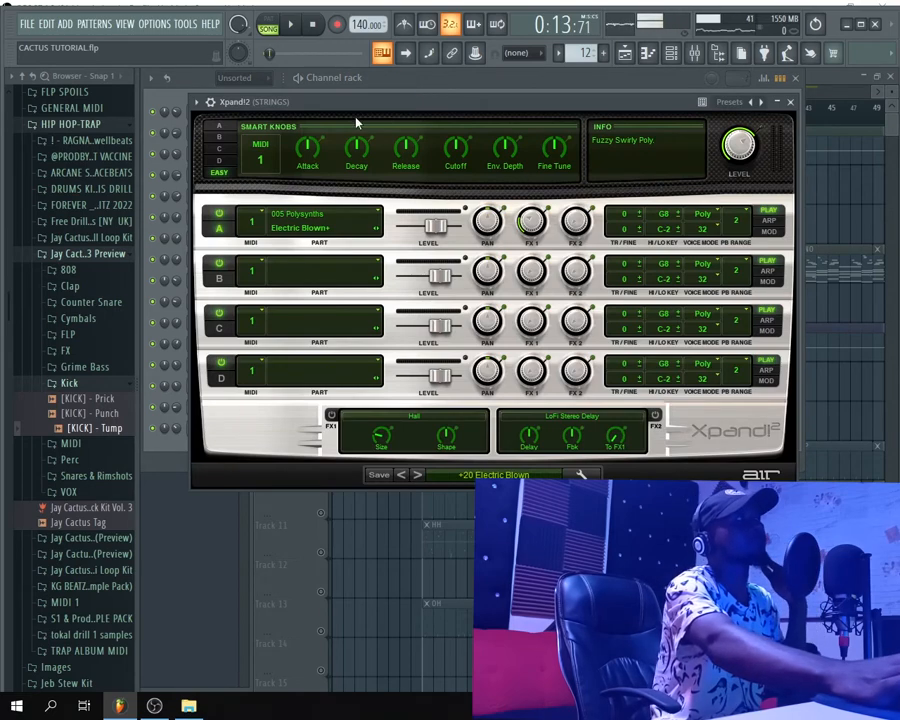
# Browse Xpand!2's part A sound categories and its Polysynths presets around +20 Electric Blown, and close the plugin and channel rack
pyautogui.click(317, 219)
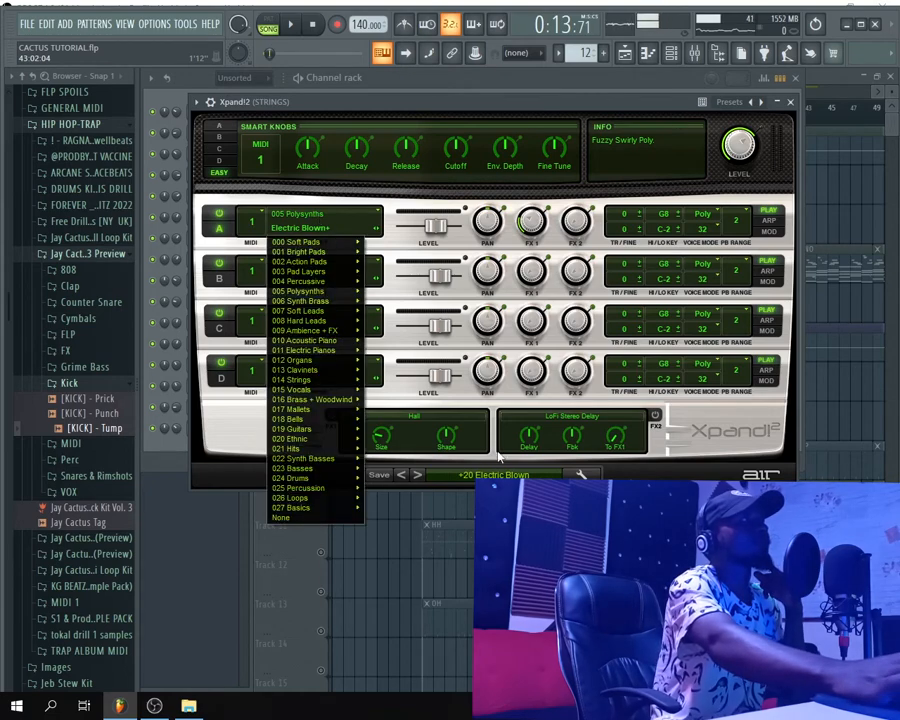
pyautogui.click(391, 198)
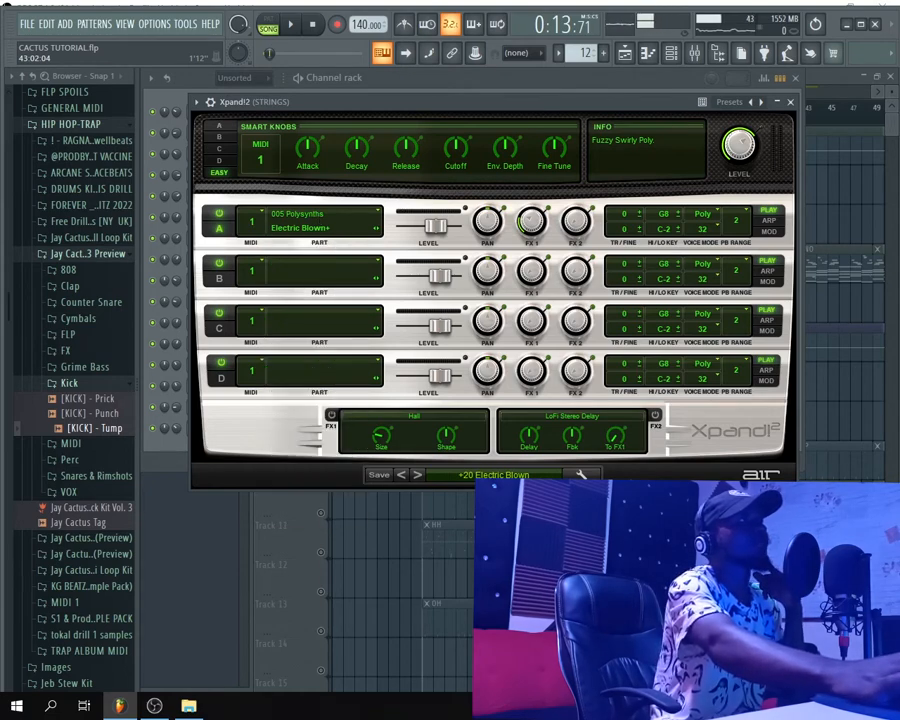
pyautogui.click(494, 475)
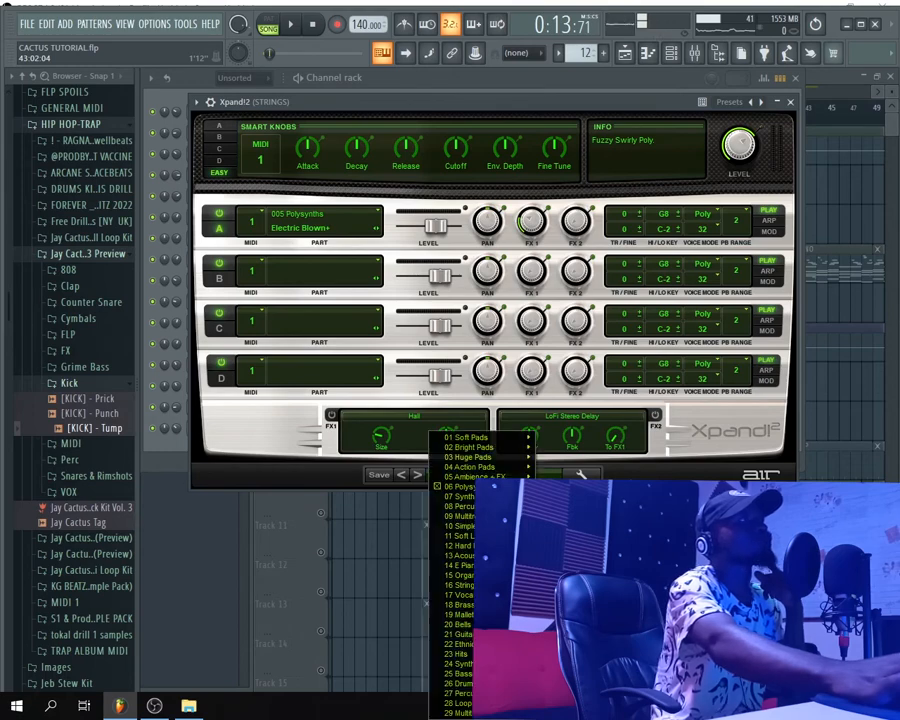
pyautogui.moveTo(460, 486)
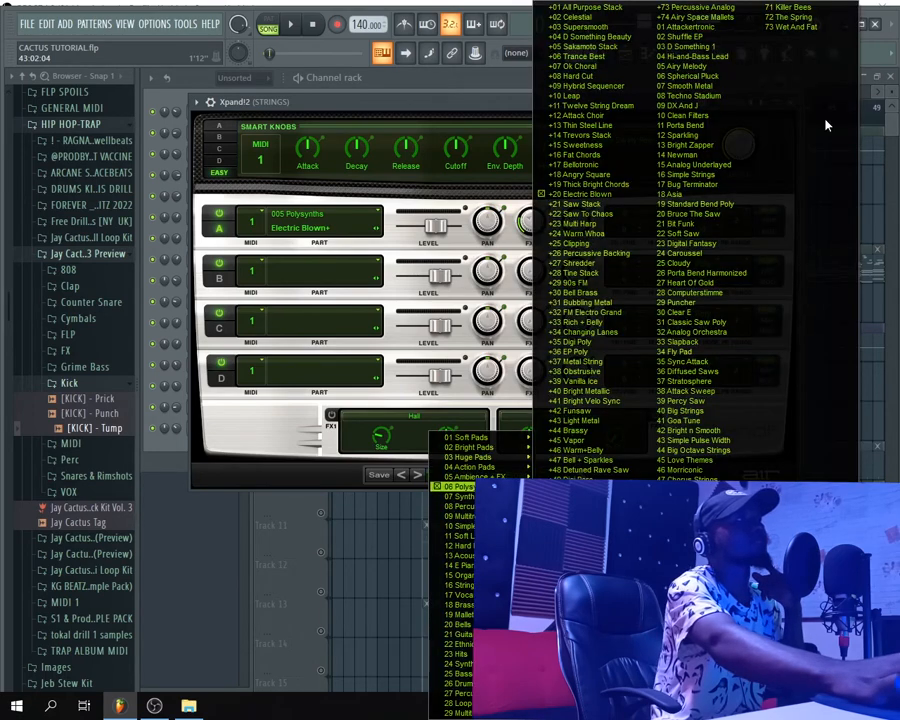
pyautogui.click(450, 102)
pyautogui.click(789, 101)
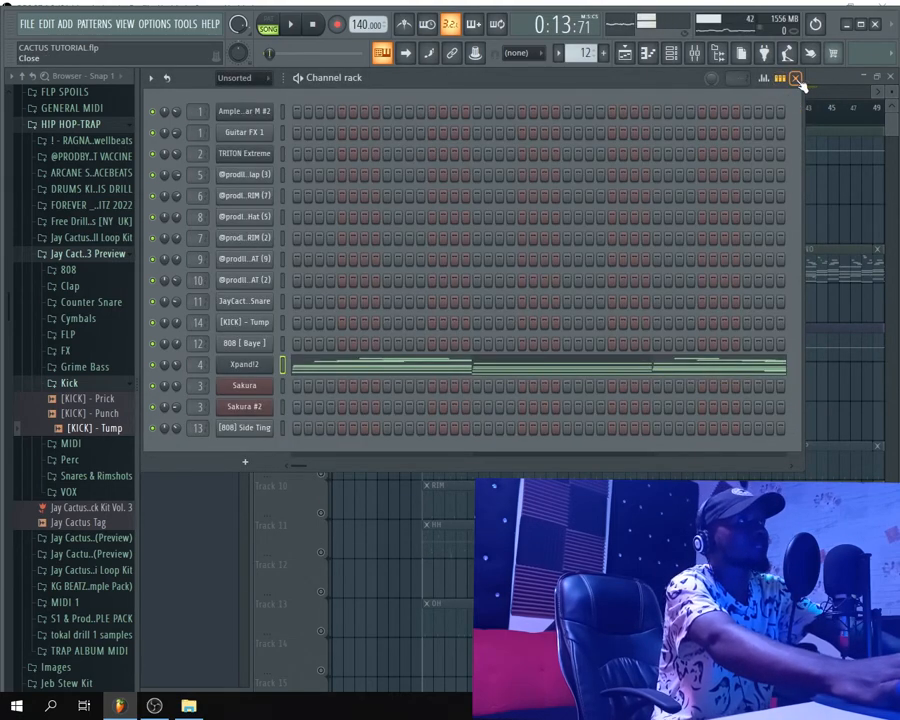
pyautogui.click(795, 77)
# Play the soloed strings from bar 9, and check the effects on the STRINGS mixer track
pyautogui.press('space')
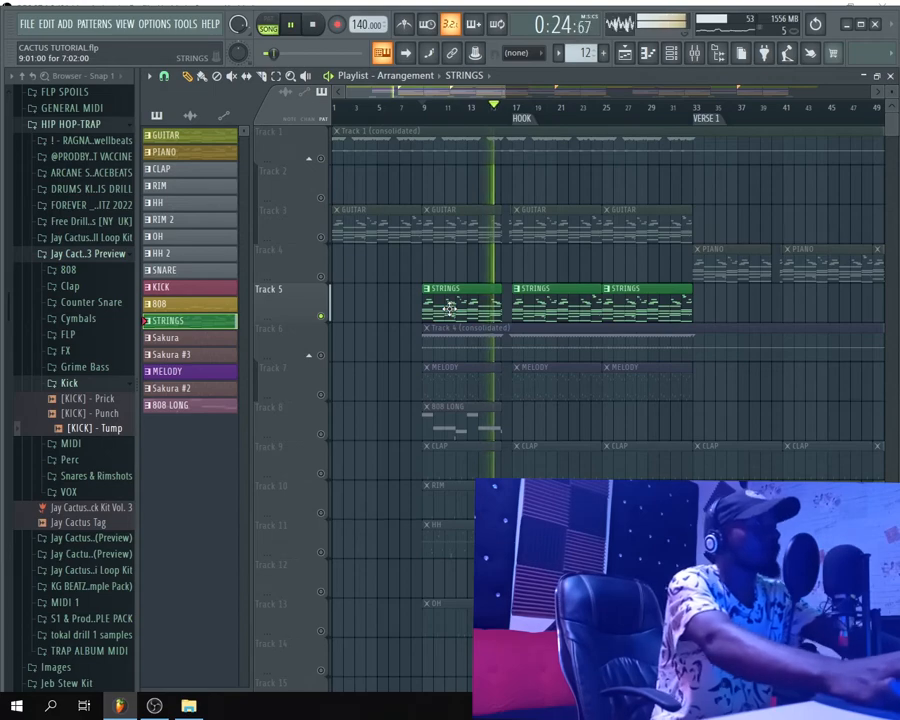
pyautogui.press('space')
pyautogui.click(426, 110)
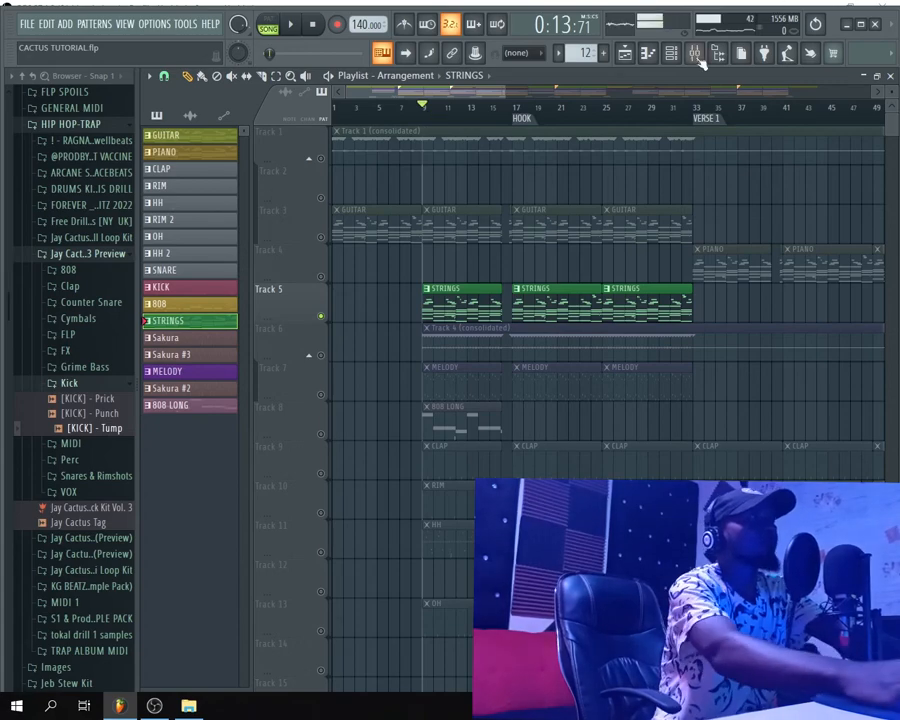
pyautogui.press('F9')
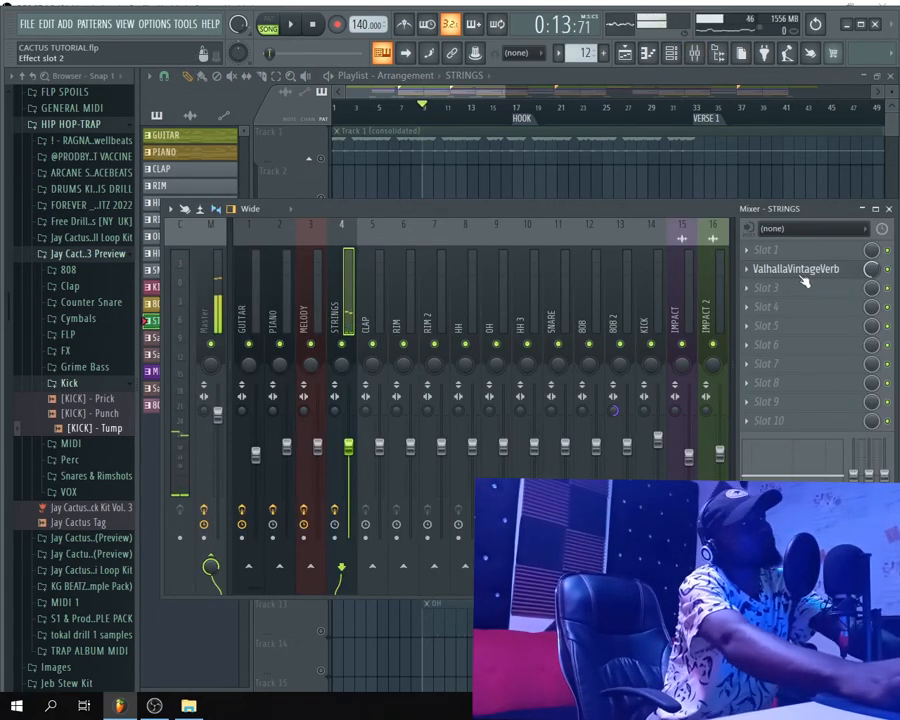
pyautogui.press('F9')
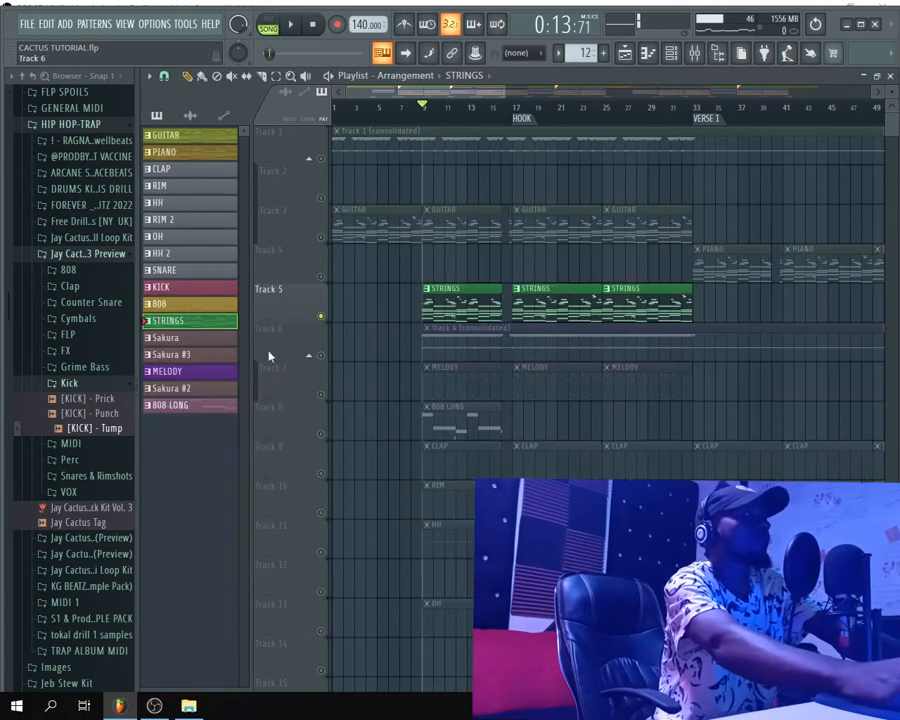
# Unmute the GUITAR track, play it together with the strings from bar 9, and stop playback
pyautogui.click(321, 238)
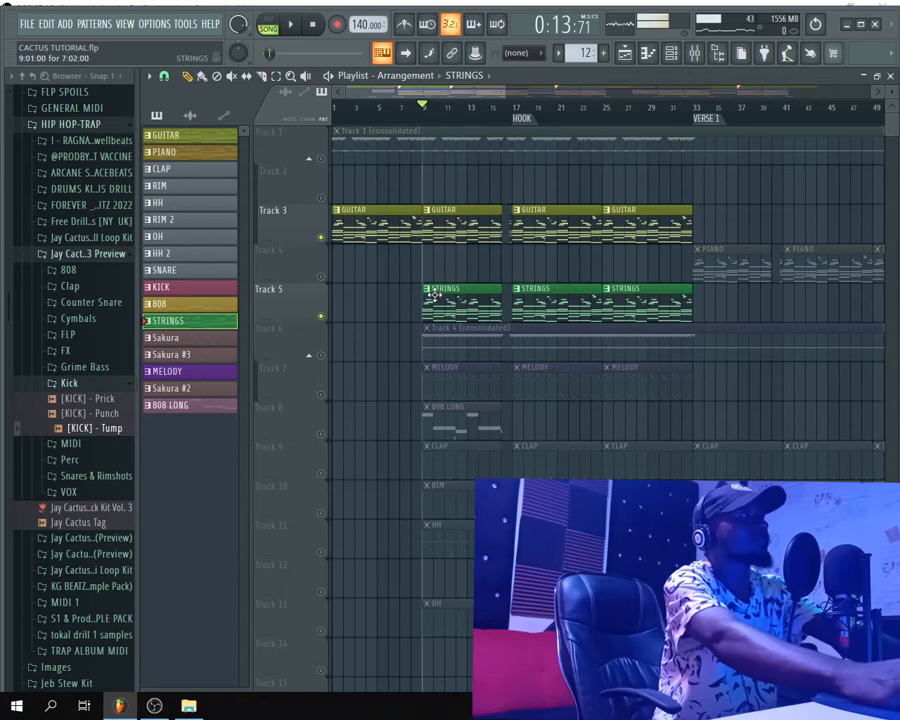
pyautogui.press('space')
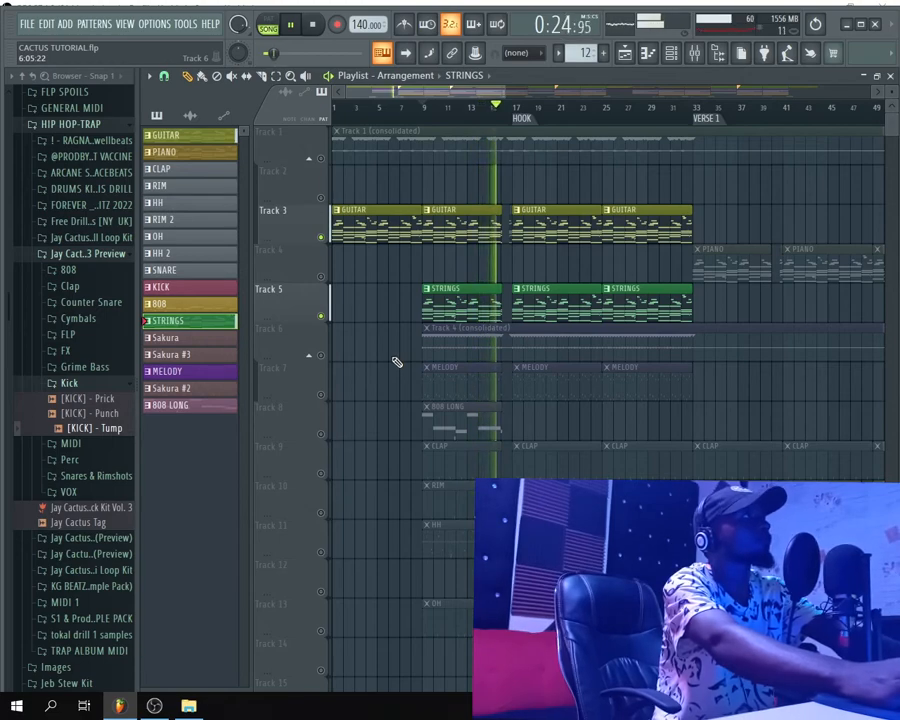
pyautogui.press('space')
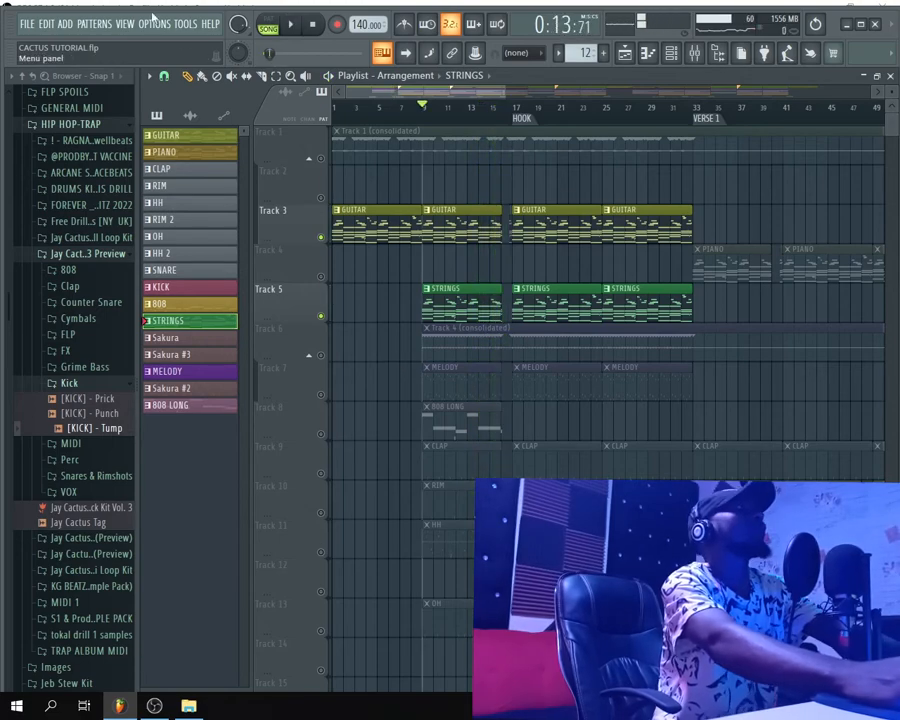
# Review the audio device settings, and close the settings window without changing anything
pyautogui.click(155, 24)
pyautogui.click(174, 69)
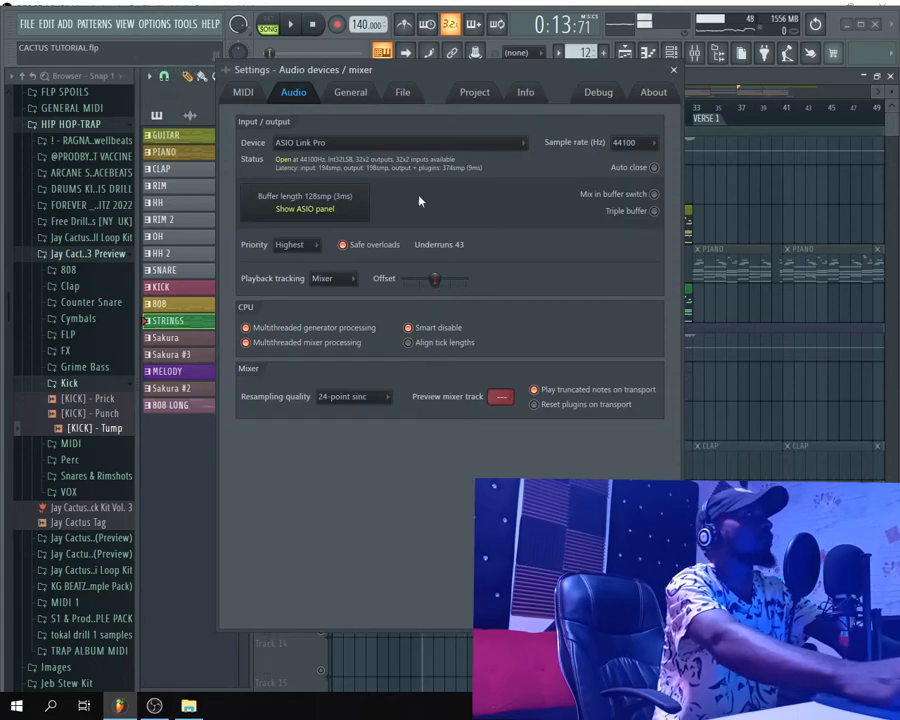
pyautogui.click(673, 70)
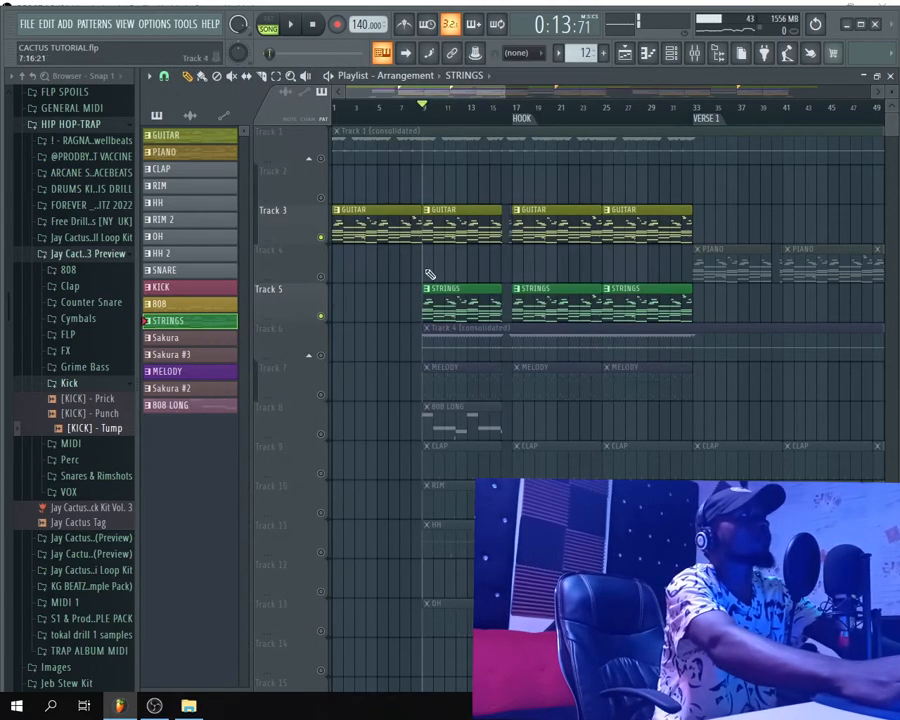
# Solo the MELODY track, select its pattern and play it from bar 9
pyautogui.rightClick(320, 394)
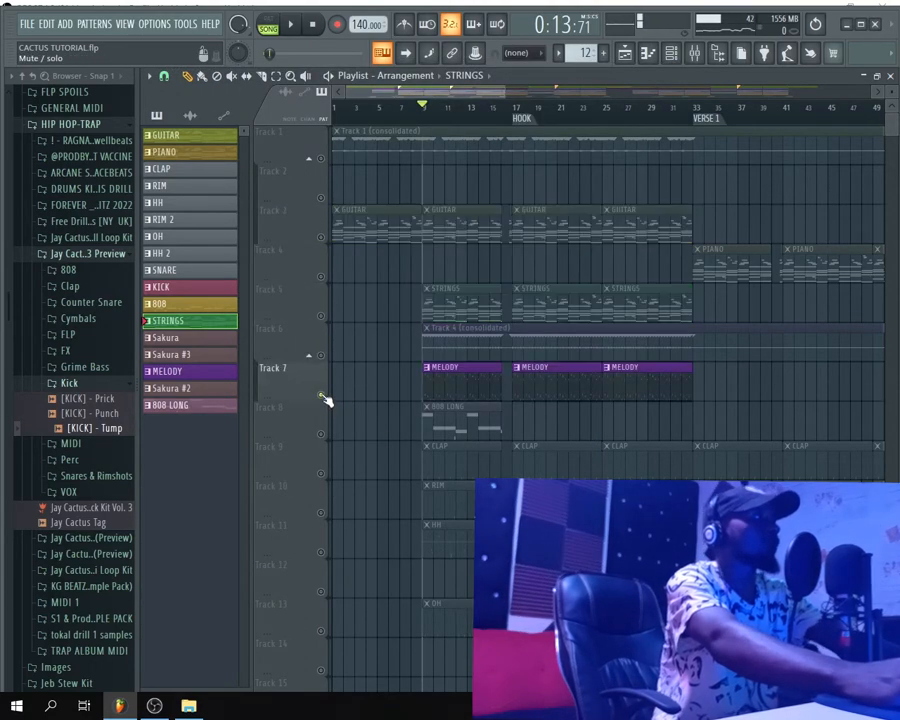
pyautogui.click(456, 390)
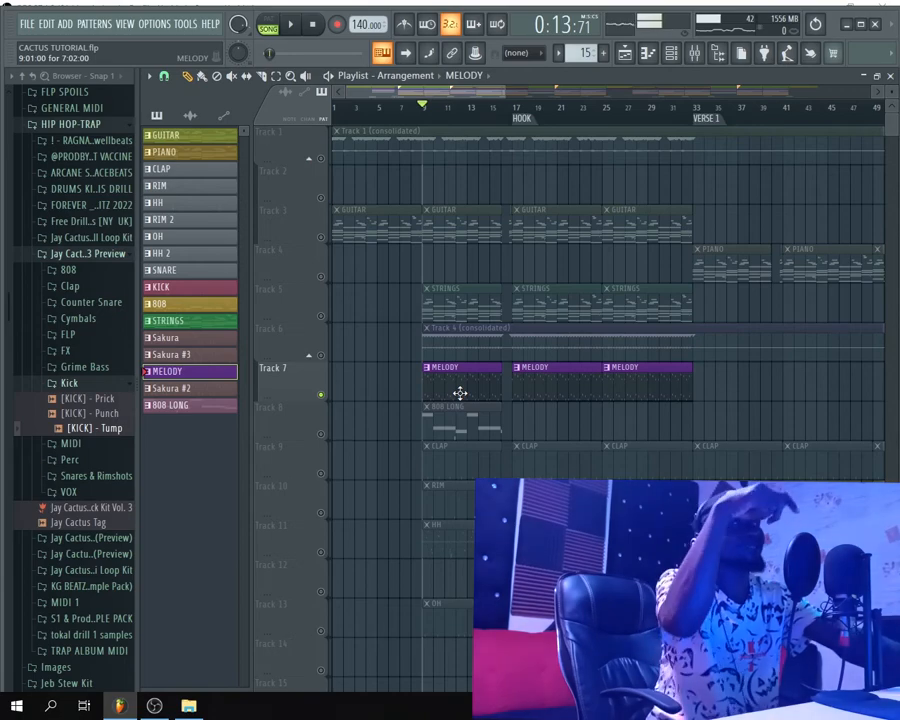
pyautogui.press('space')
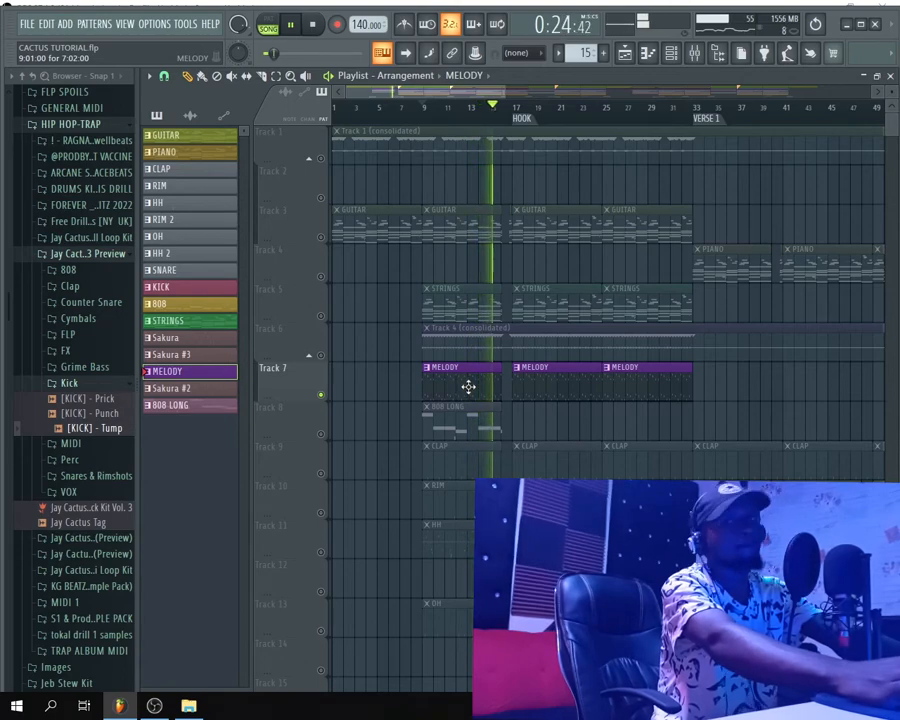
# Stop playback, and check the Sakura channel's flute preset and its preset library without changing the sound
pyautogui.press('space')
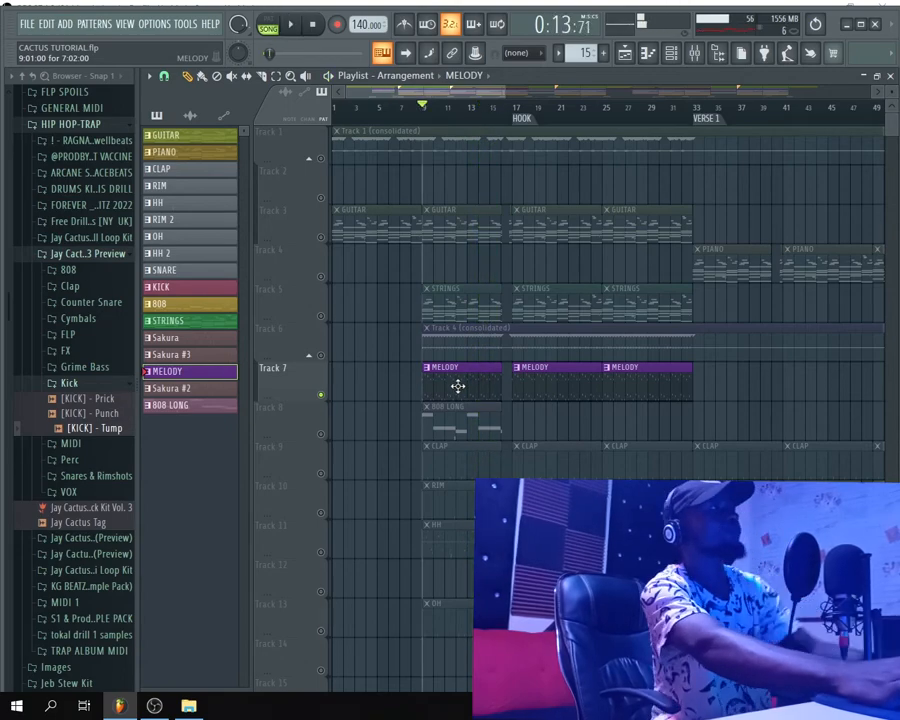
pyautogui.click(670, 53)
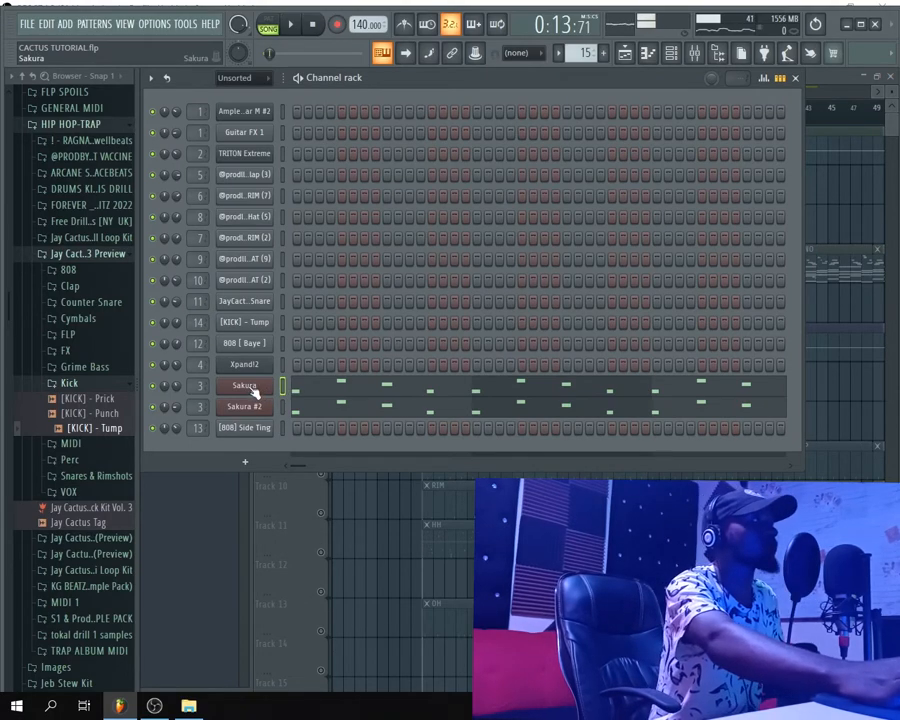
pyautogui.click(253, 393)
pyautogui.moveTo(704, 126); pyautogui.dragTo(658, 140)
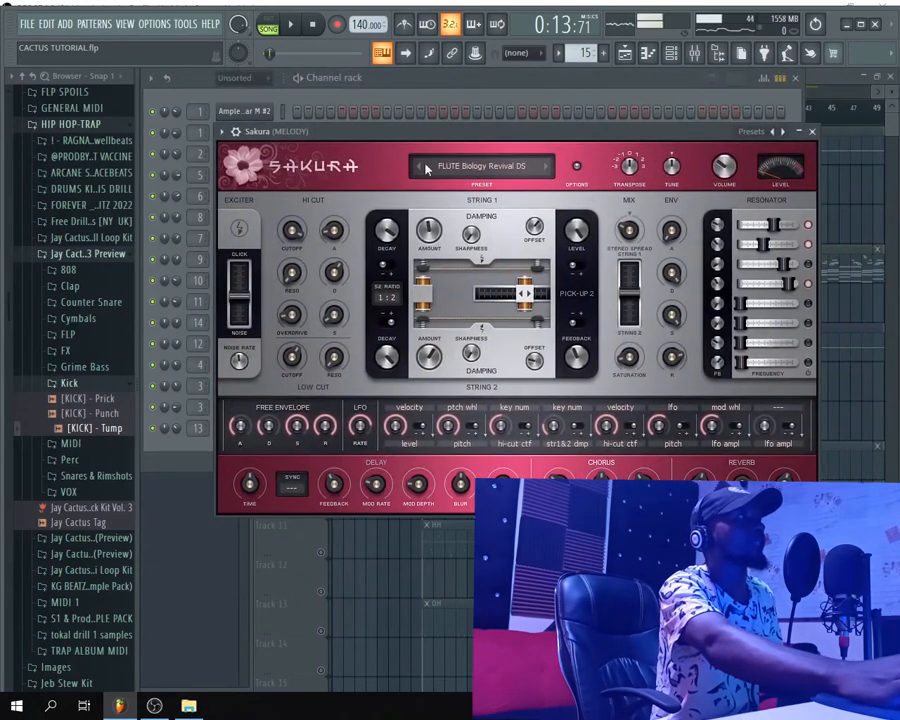
pyautogui.click(481, 172)
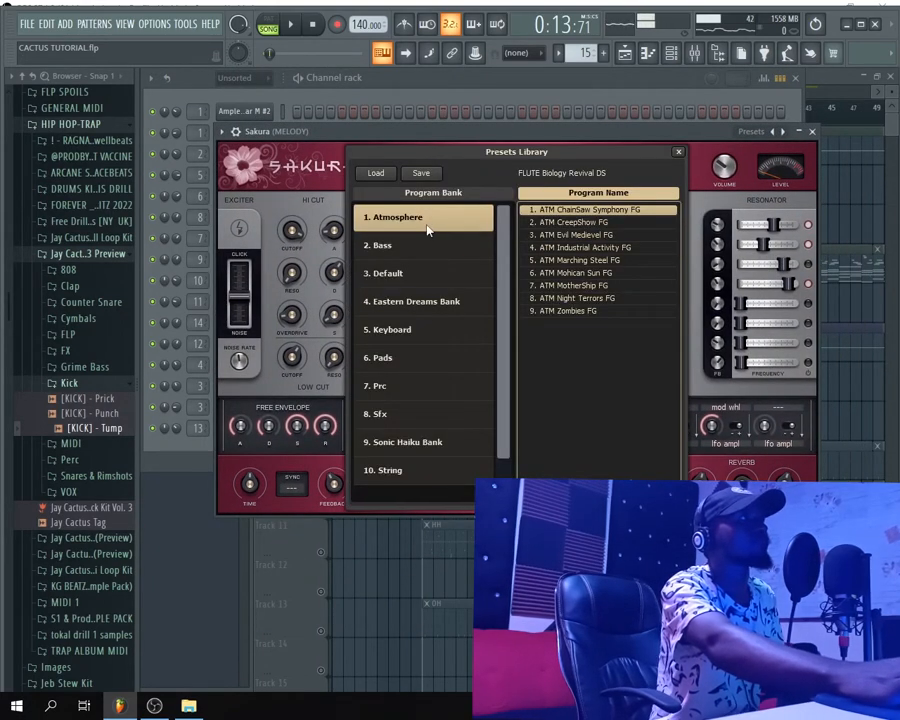
pyautogui.click(812, 131)
pyautogui.click(245, 389)
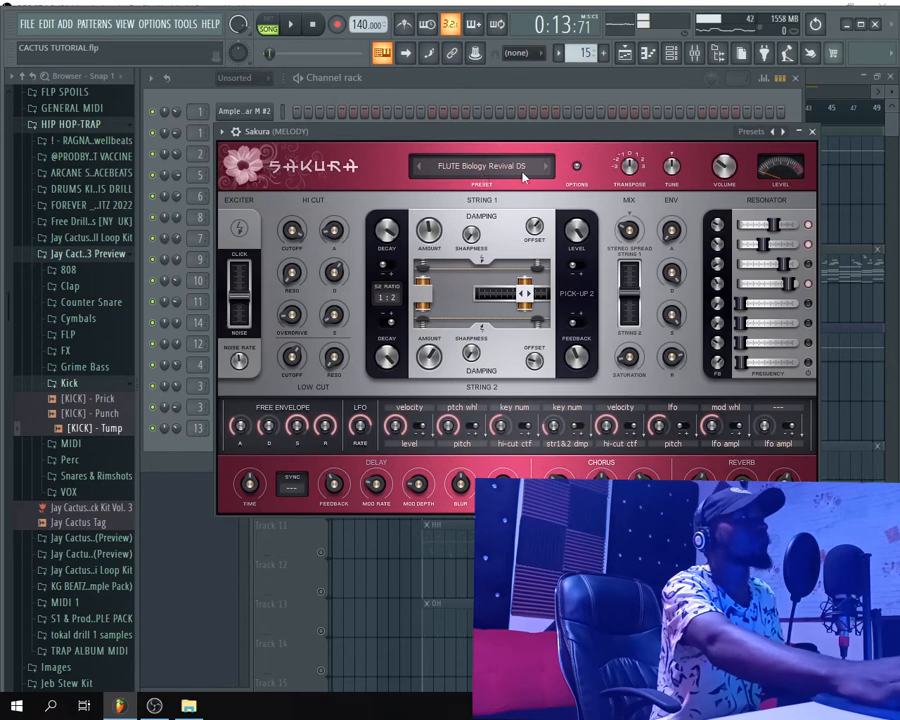
pyautogui.click(812, 131)
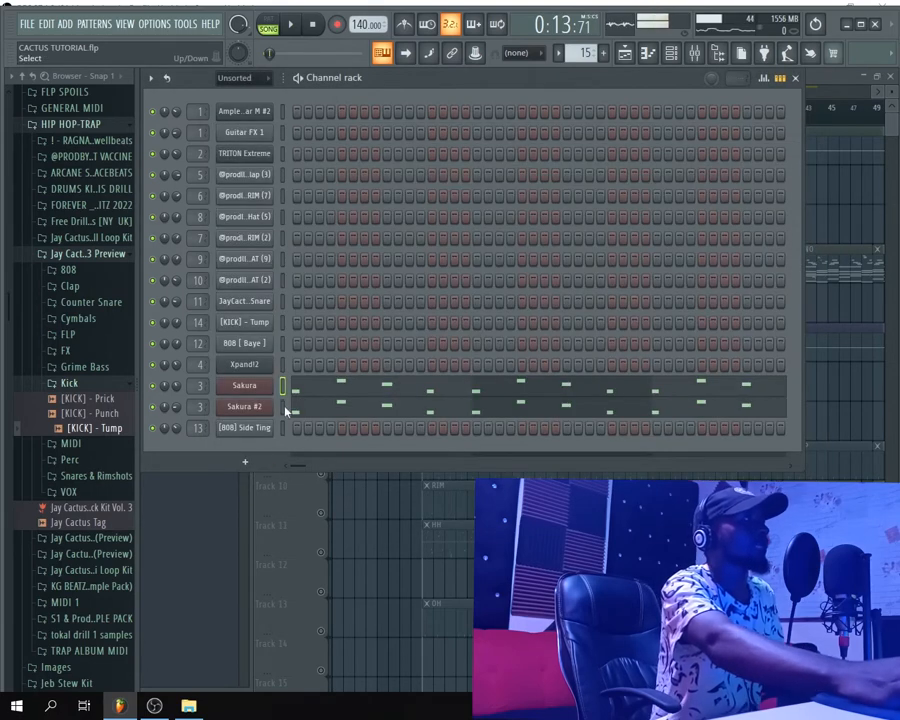
# Check the preset used by the Sakura #2 channel, and close the instrument
pyautogui.click(245, 406)
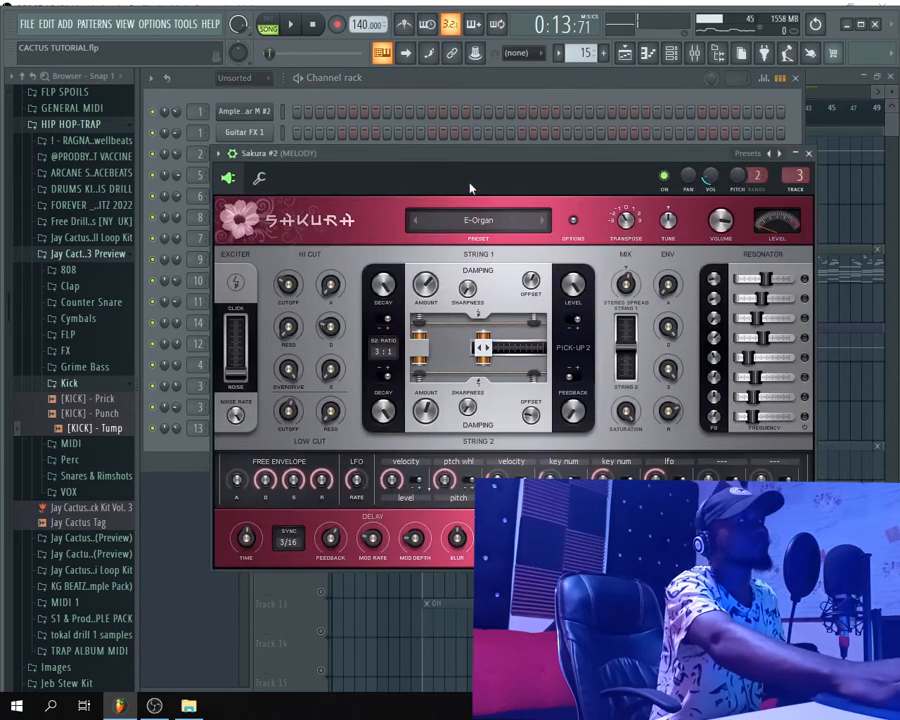
pyautogui.moveTo(458, 163); pyautogui.dragTo(480, 177)
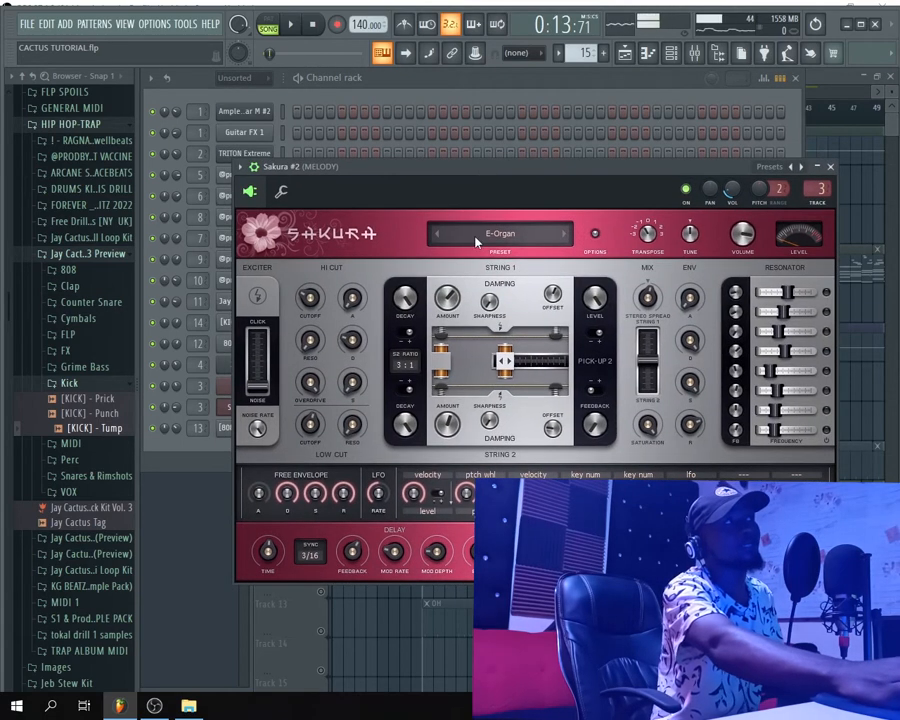
pyautogui.click(830, 167)
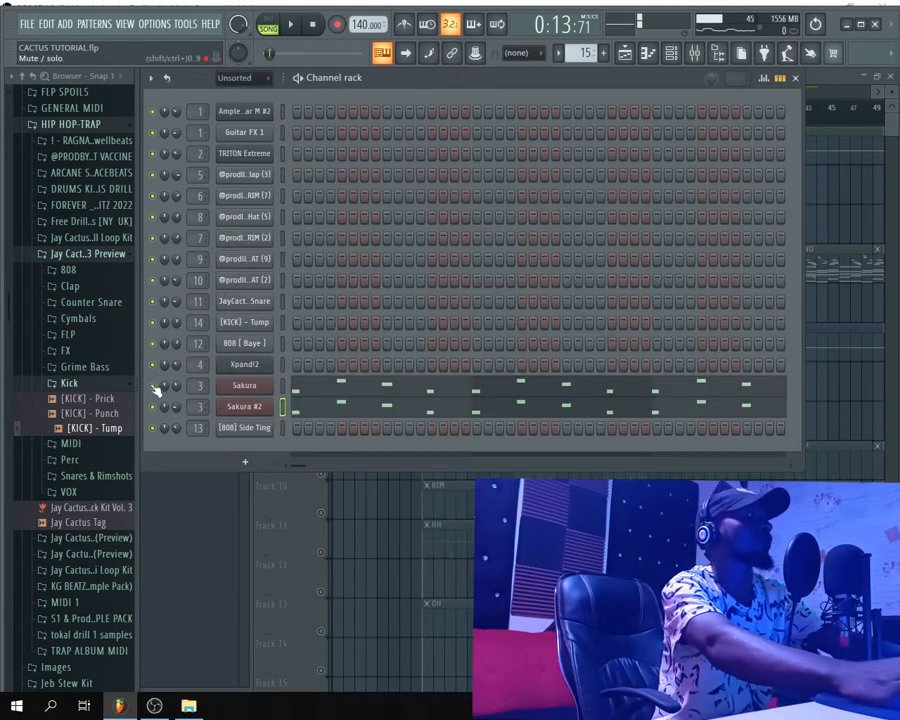
# Solo the Sakura channel in the channel rack, and play it briefly from bar 9
pyautogui.rightClick(154, 387)
pyautogui.click(178, 393)
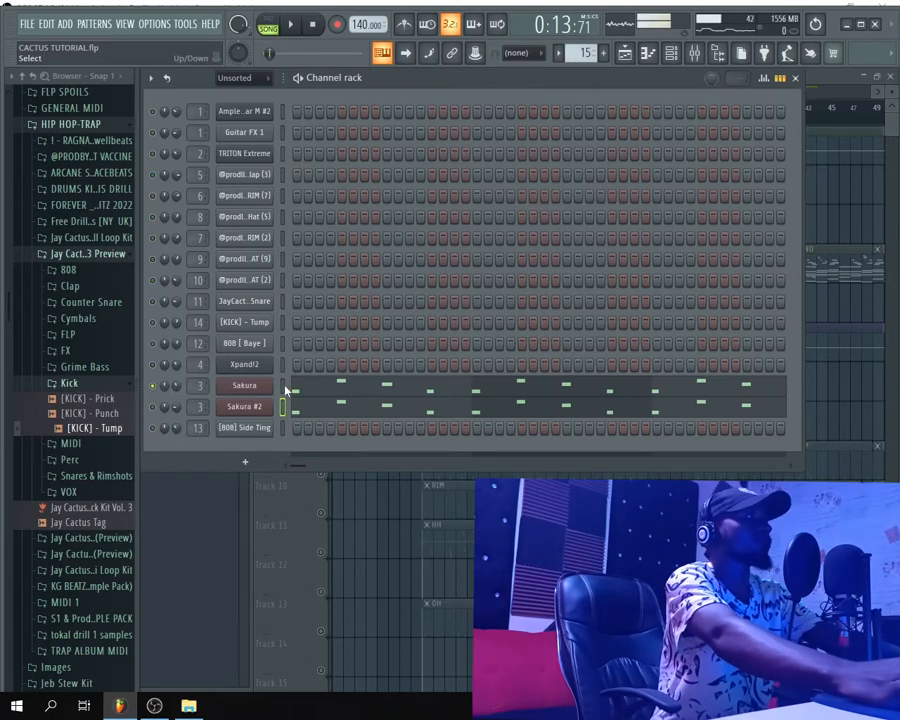
pyautogui.click(285, 389)
pyautogui.press('space')
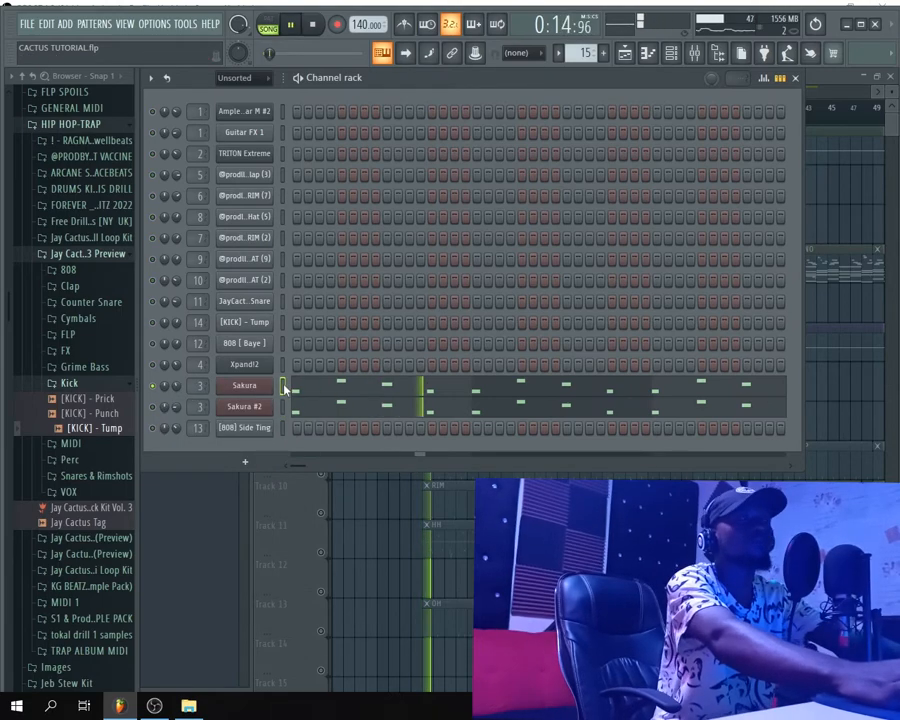
pyautogui.press('space')
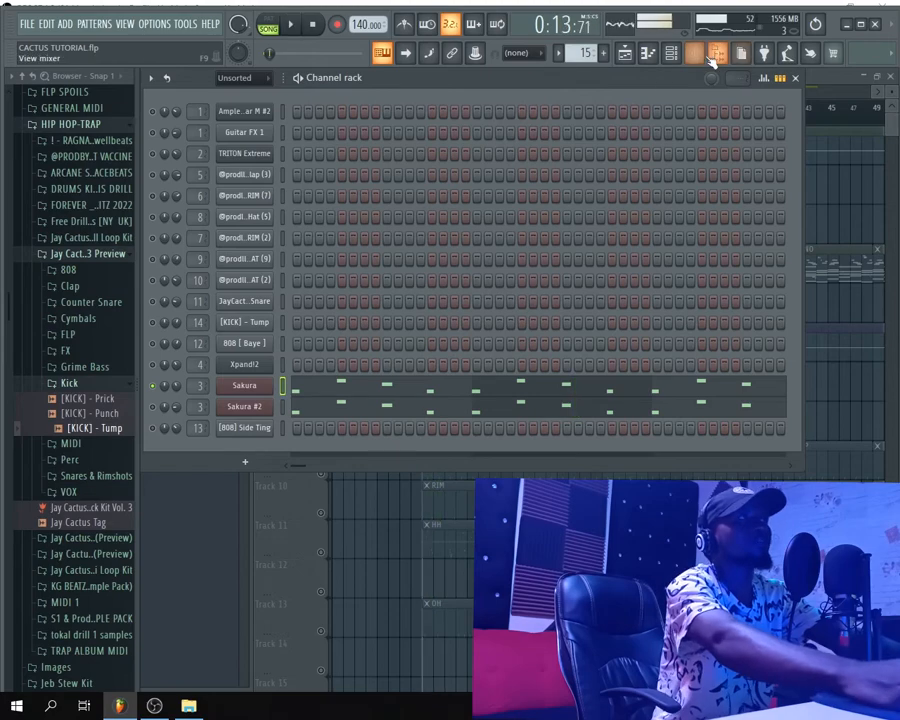
# Review the ValhallaVintageVerb and Fruity Delay 3 settings on the MELODY mixer track
pyautogui.click(696, 54)
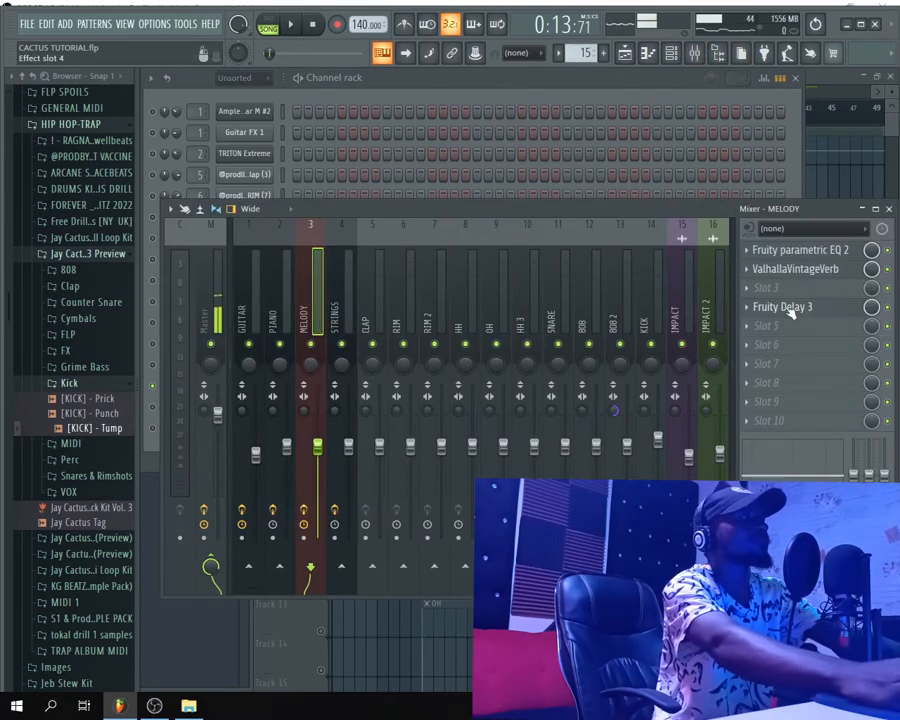
pyautogui.click(758, 268)
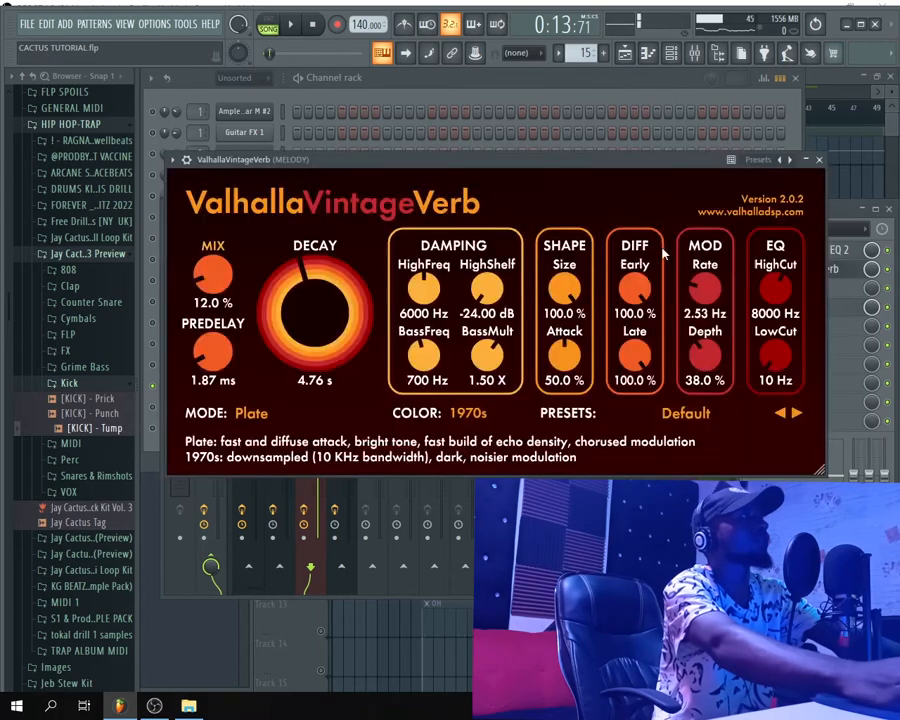
pyautogui.click(819, 160)
pyautogui.click(792, 307)
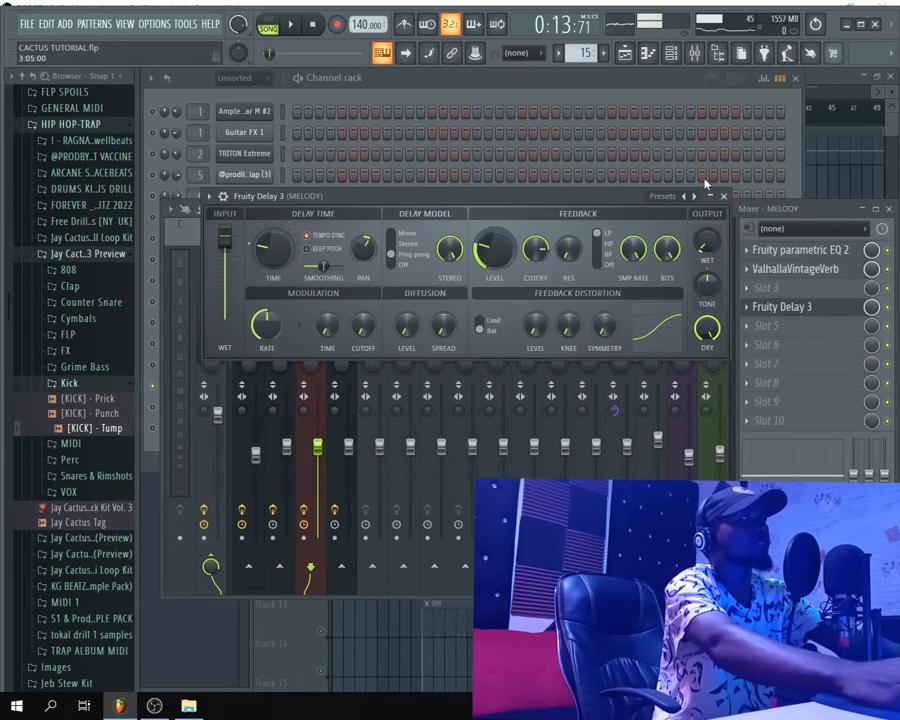
pyautogui.click(724, 196)
# Inspect the MELODY track's Fruity parametric EQ 2 curve during playback, and close the EQ and the mixer
pyautogui.click(825, 252)
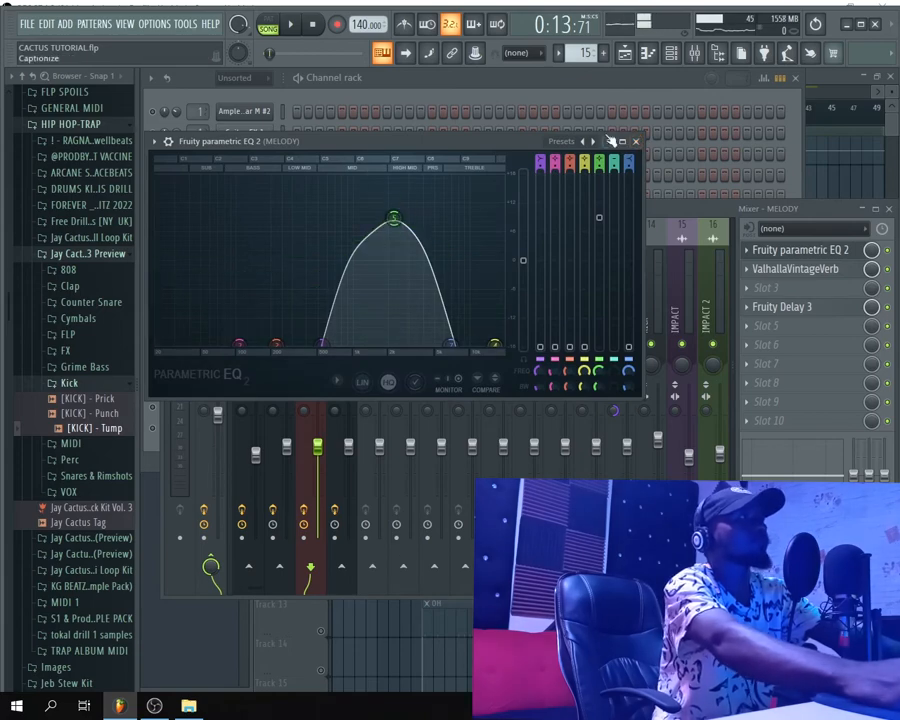
pyautogui.press('space')
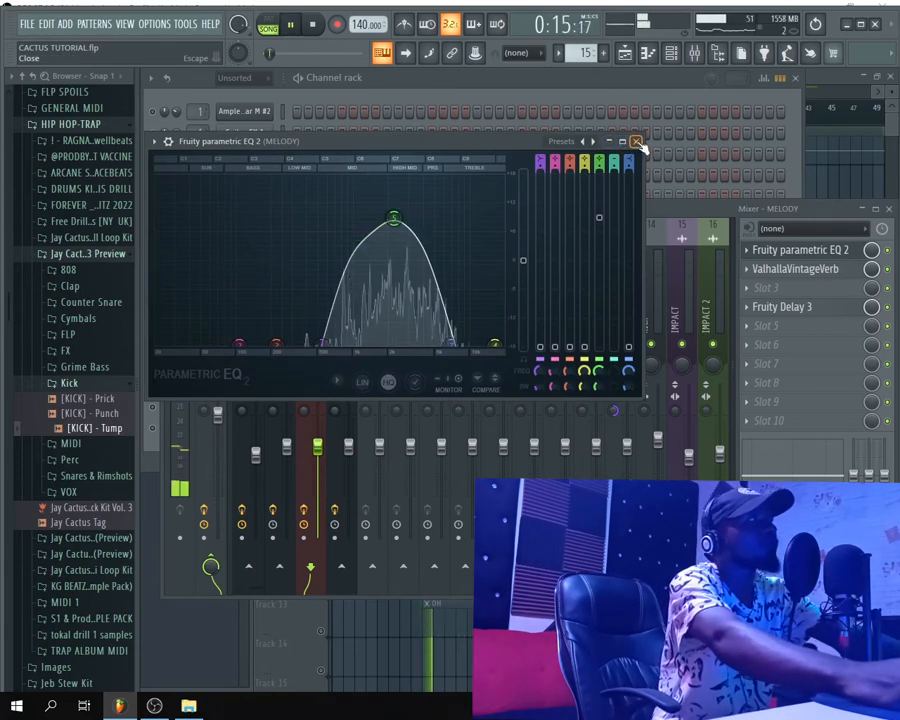
pyautogui.press('space')
pyautogui.click(637, 146)
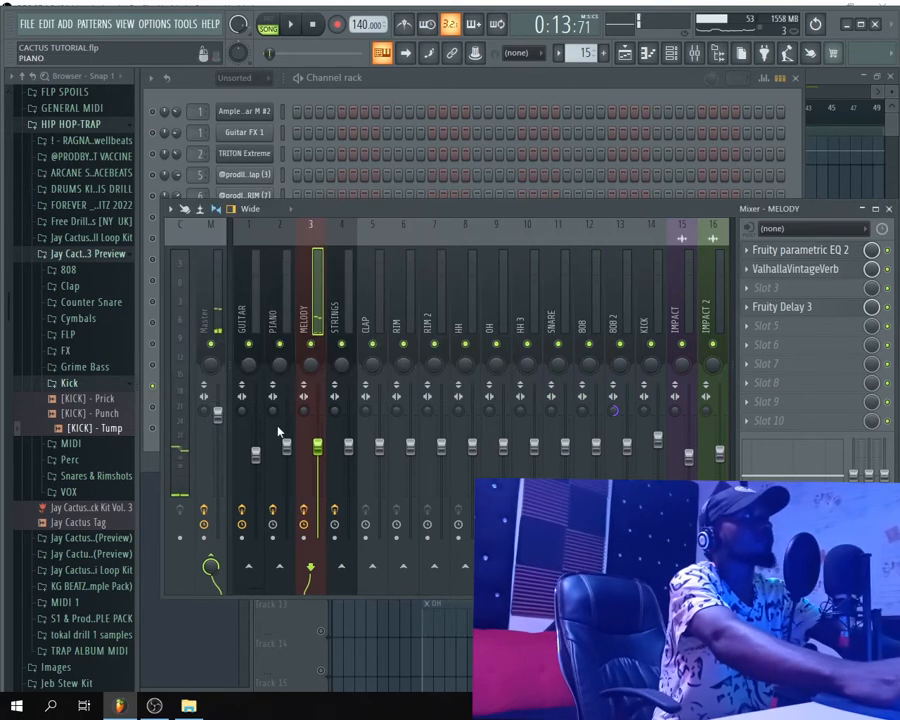
pyautogui.click(887, 209)
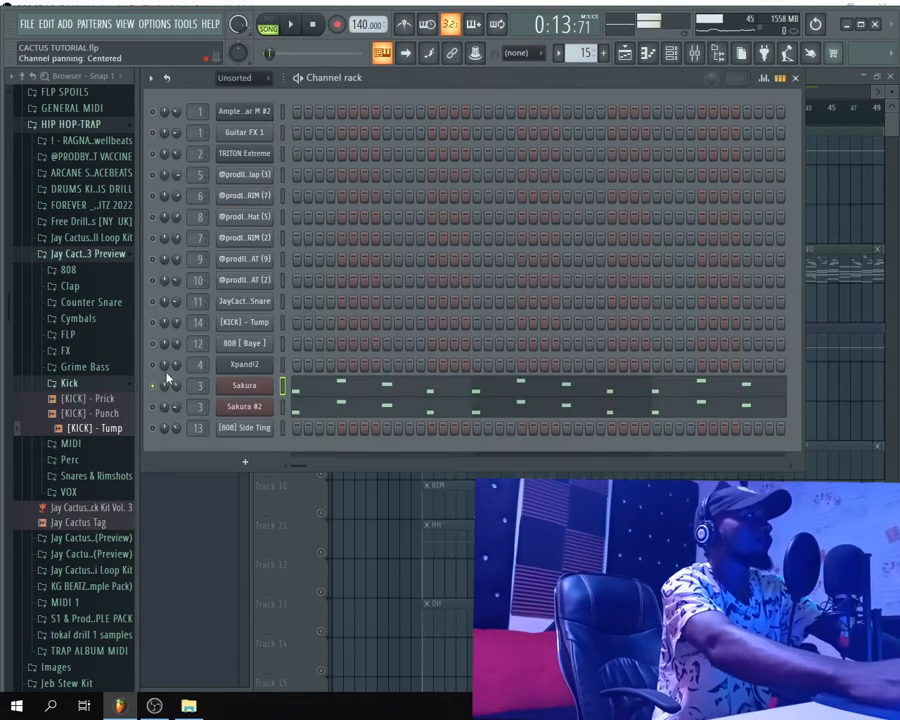
# Solo the Sakura #2 channel, and play it from bar 9
pyautogui.rightClick(153, 408)
pyautogui.click(174, 418)
pyautogui.press('space')
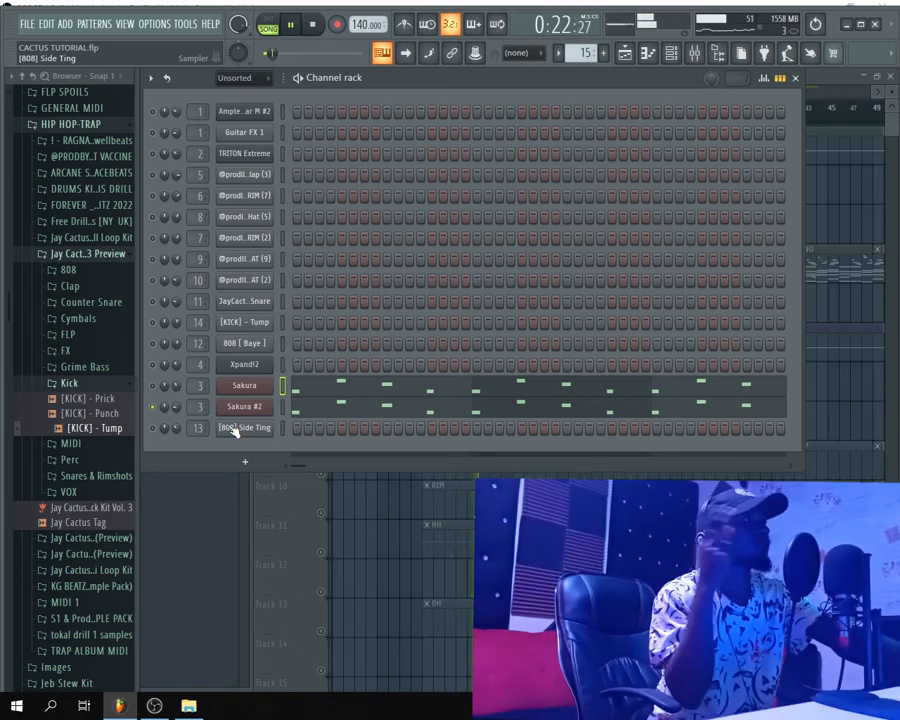
pyautogui.press('space')
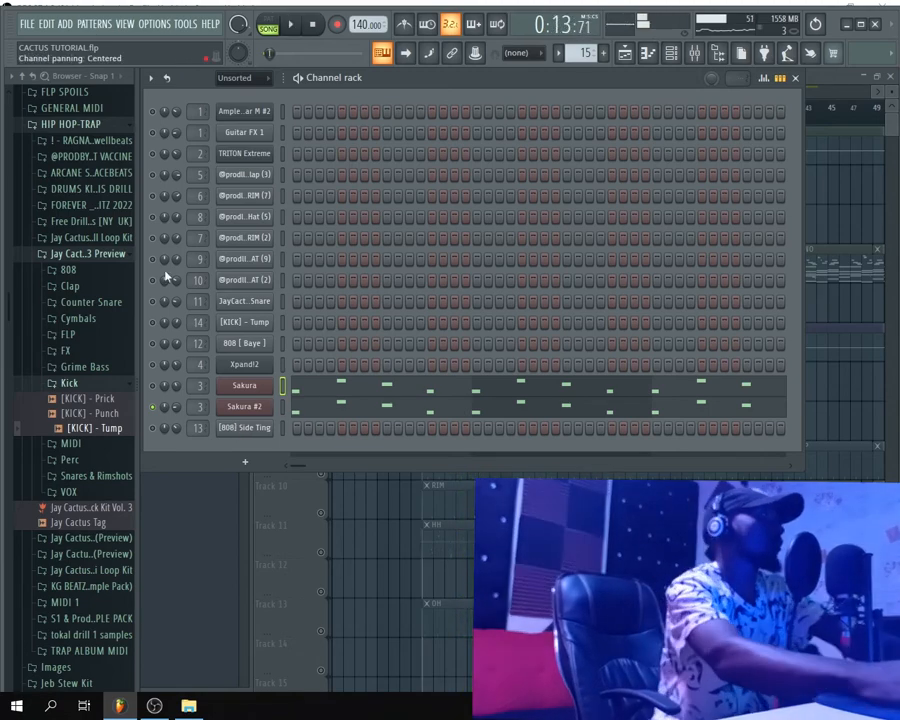
# Turn off the channel solo so all channels are active, and return to the playlist
pyautogui.rightClick(151, 387)
pyautogui.click(158, 394)
pyautogui.rightClick(151, 387)
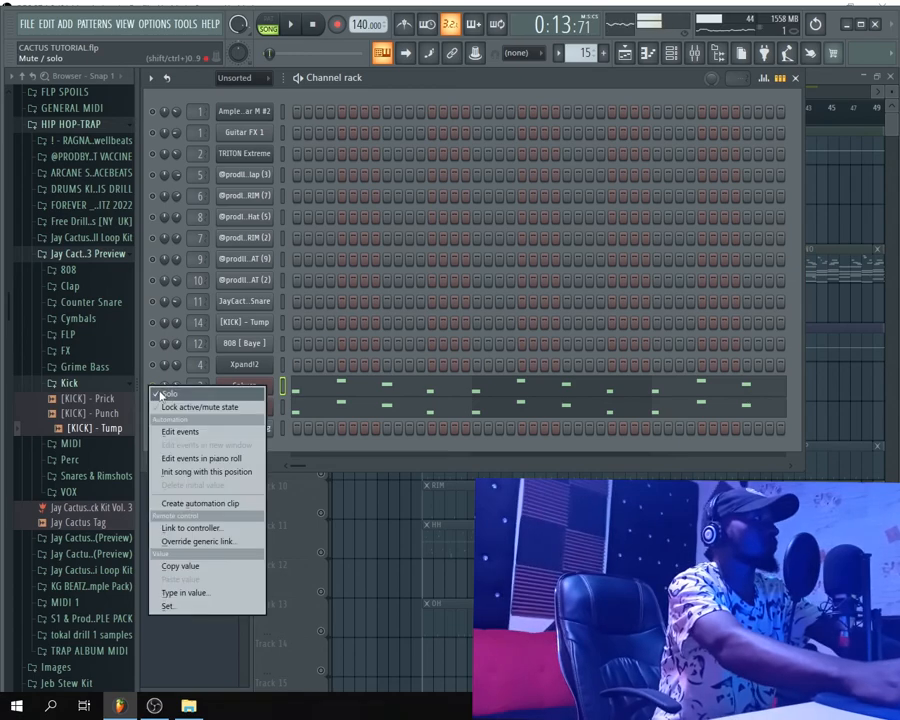
pyautogui.click(158, 394)
pyautogui.click(625, 53)
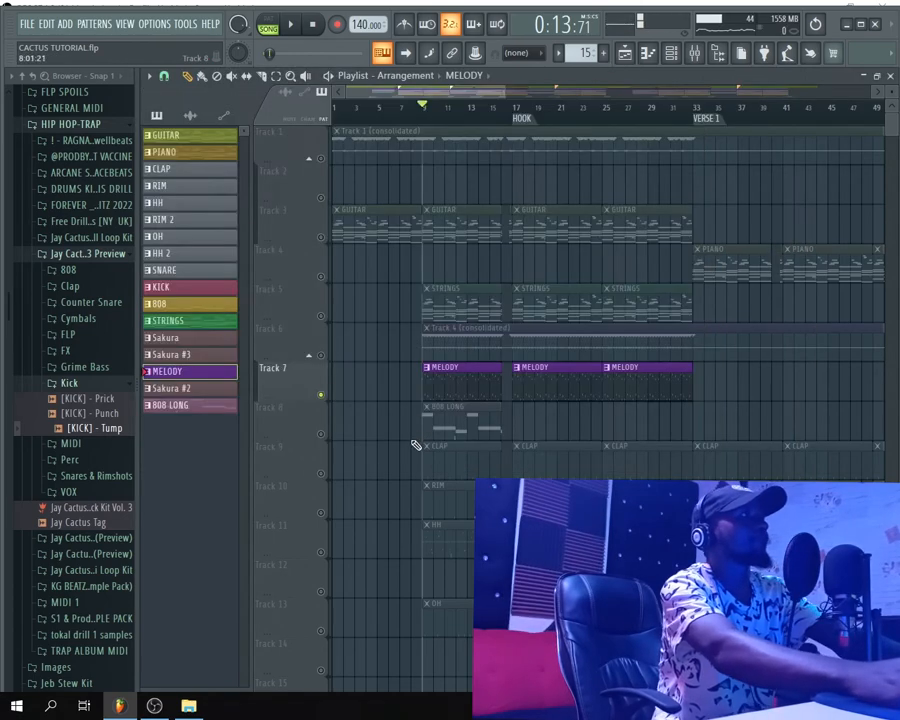
# Save the project, and select the HOOK section starting at bar 17 in the playlist
pyautogui.scroll(-1, 415, 444)
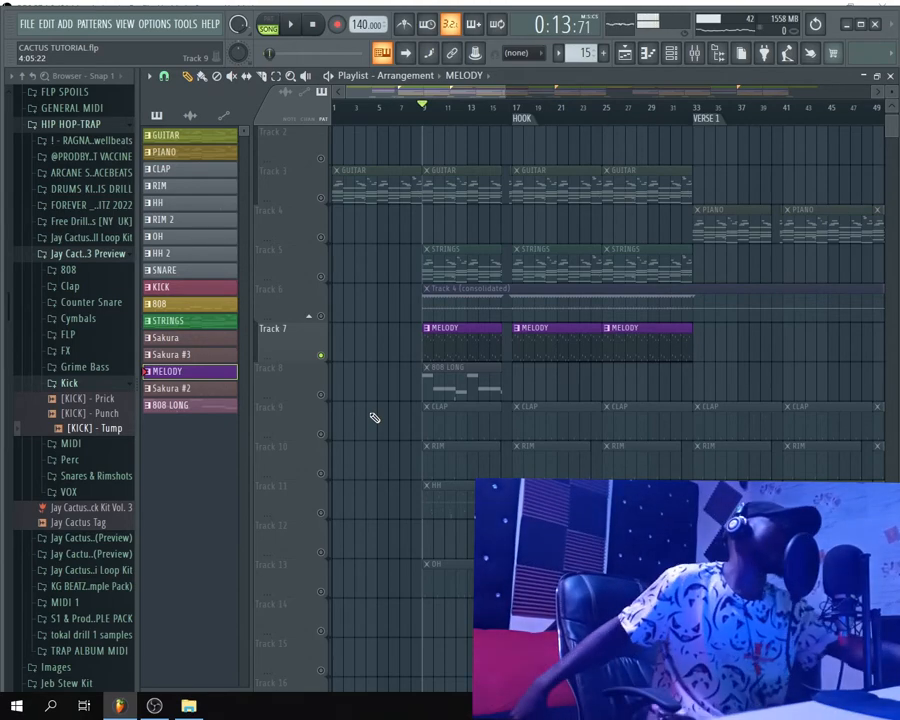
pyautogui.hotkey('ctrl', 's')
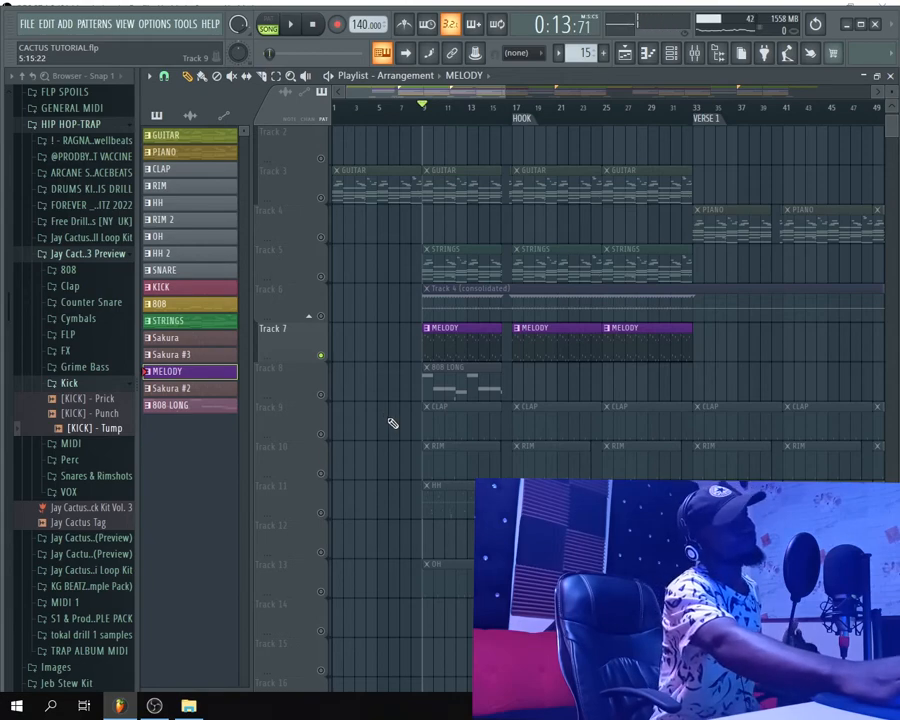
pyautogui.scroll(-2, 438, 505)
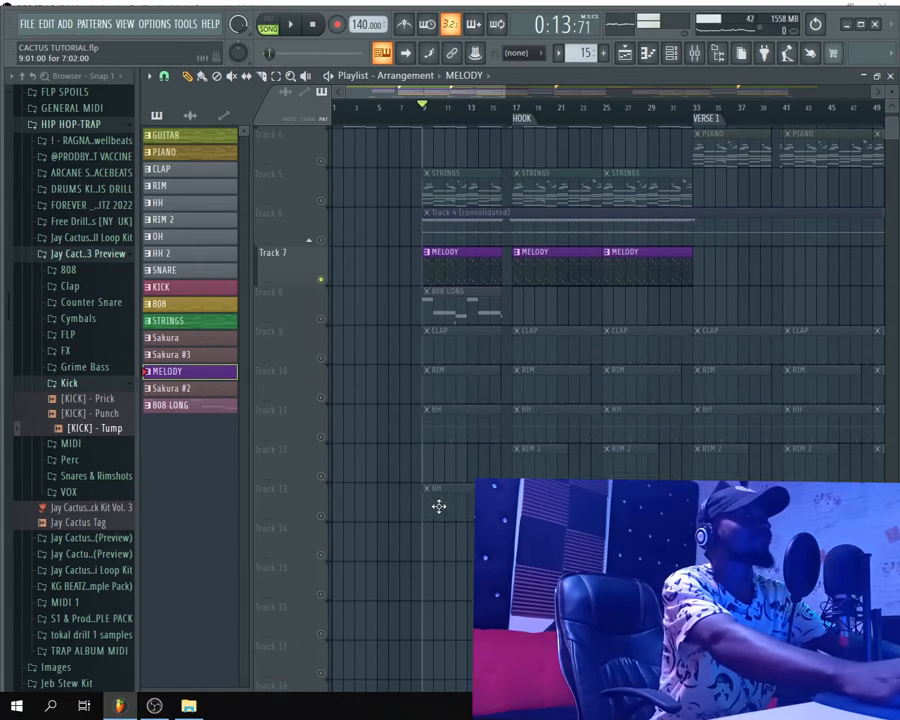
pyautogui.scroll(-1, 430, 510)
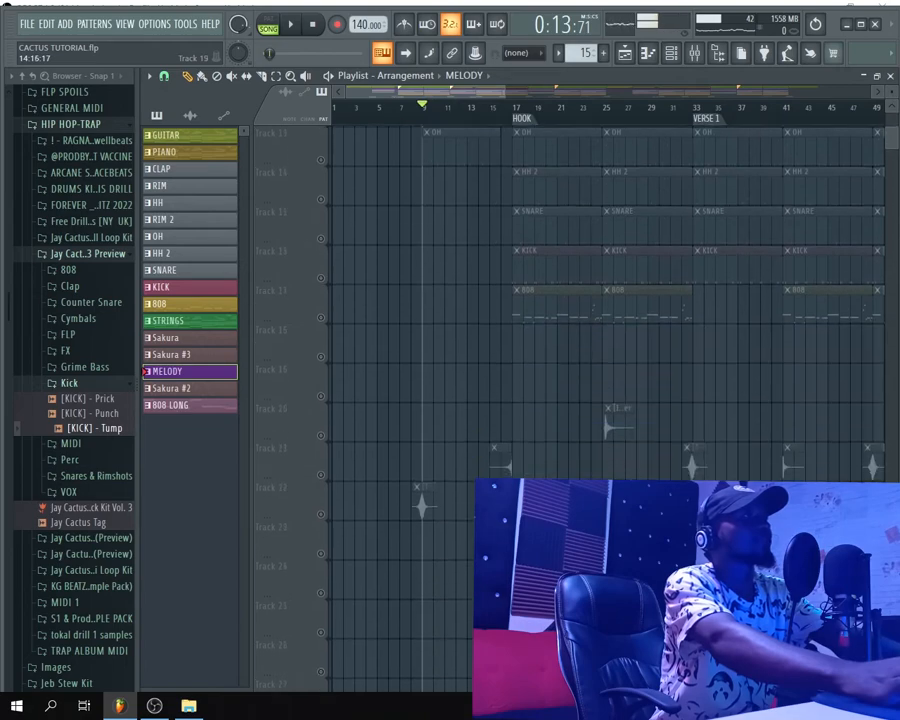
pyautogui.scroll(2, 440, 500)
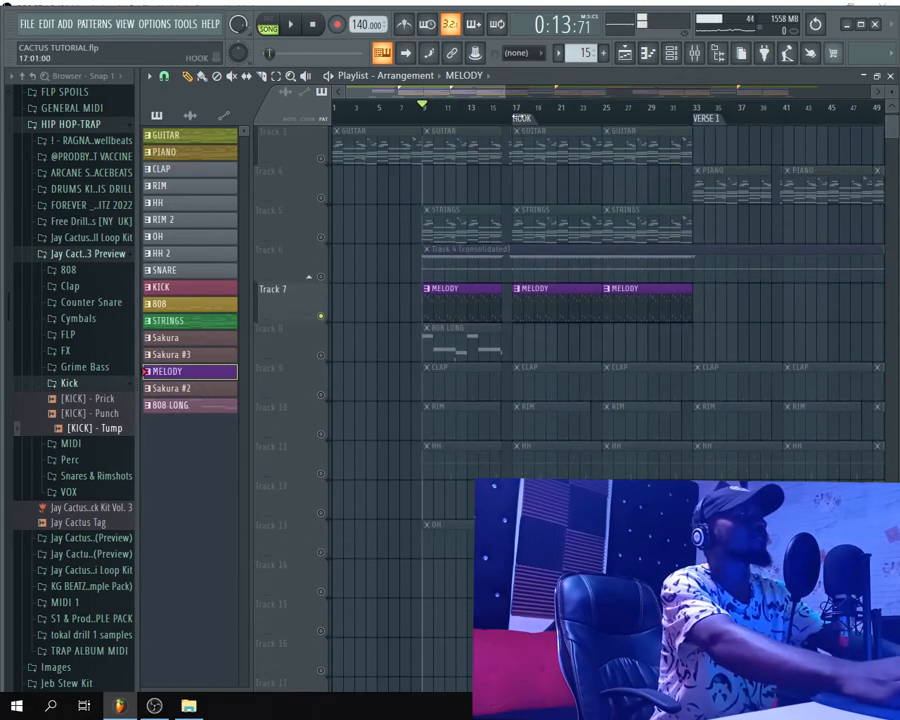
pyautogui.click(518, 108)
pyautogui.click(522, 118)
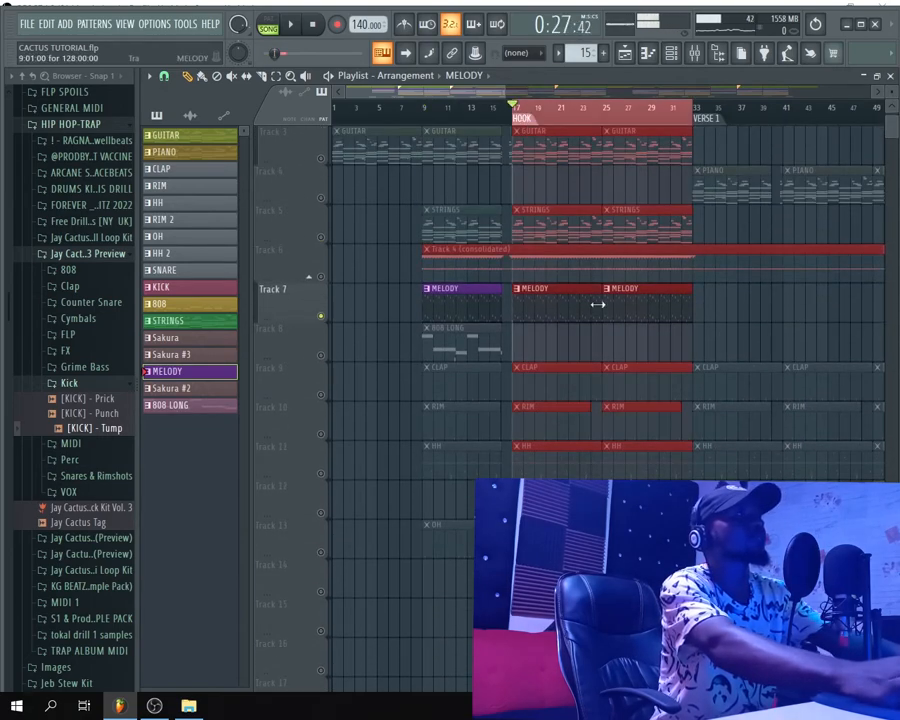
# Solo the 808 pattern's playlist track, Track 17, and play it from the start of the HOOK section
pyautogui.scroll(-4, 594, 346)
pyautogui.moveTo(599, 351); pyautogui.dragTo(492, 424)
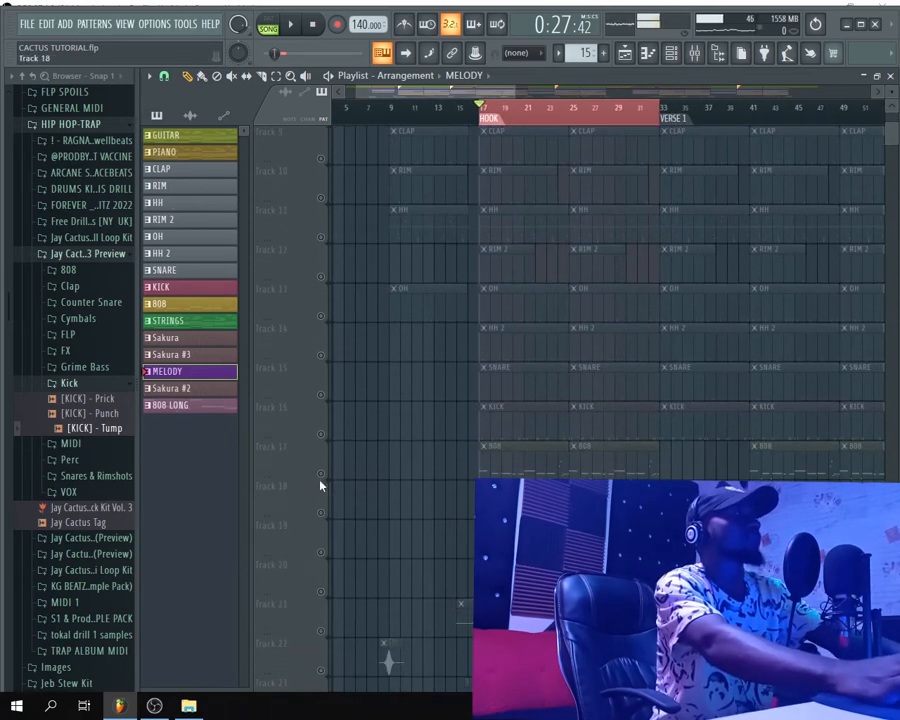
pyautogui.click(321, 473)
pyautogui.press('space')
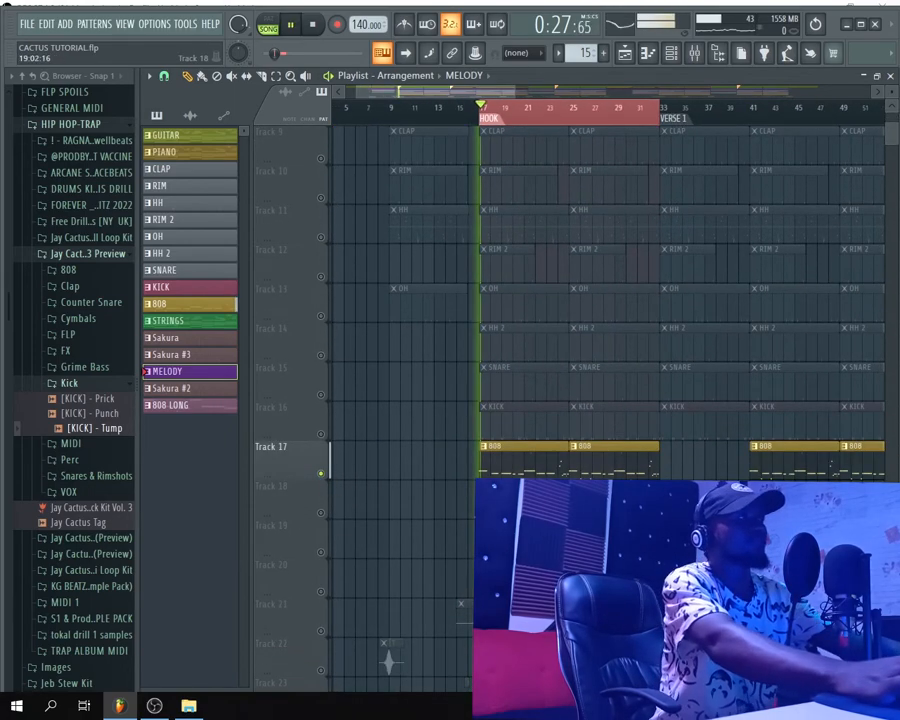
# Open the 808 pattern in the piano roll, review its notes during playback, and stop playback
pyautogui.click(530, 451)
pyautogui.doubleClick(532, 451)
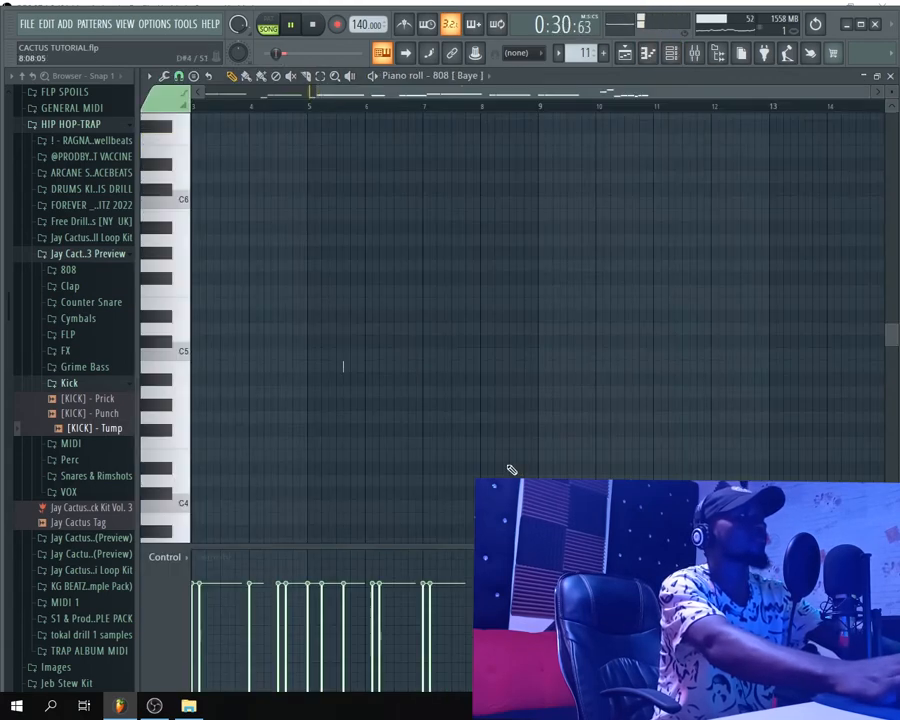
pyautogui.scroll(-5, 630, 458)
pyautogui.scroll(5, 650, 459)
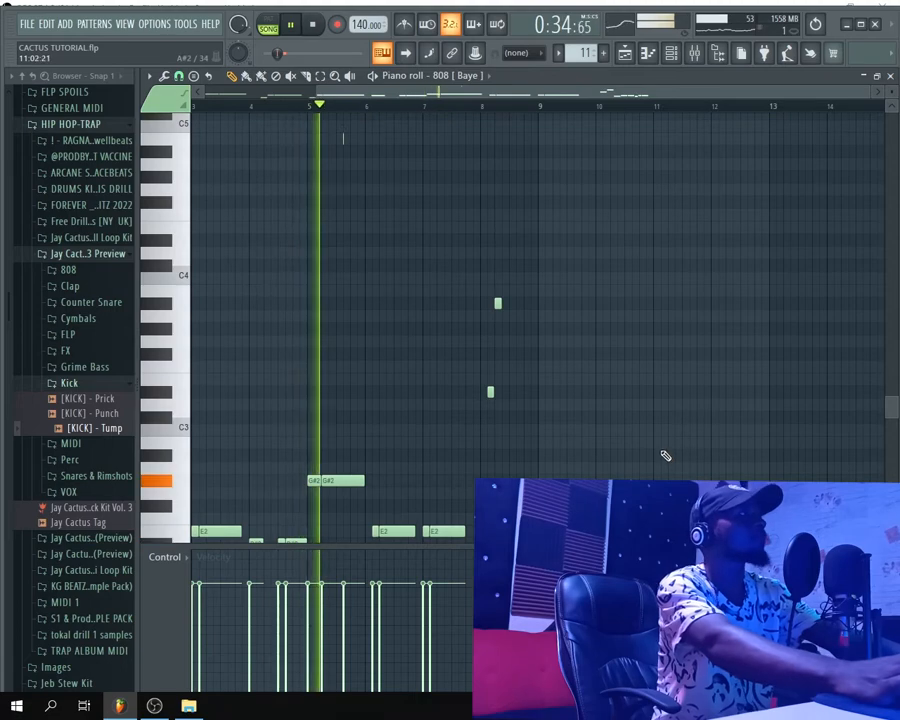
pyautogui.scroll(-3, 663, 455)
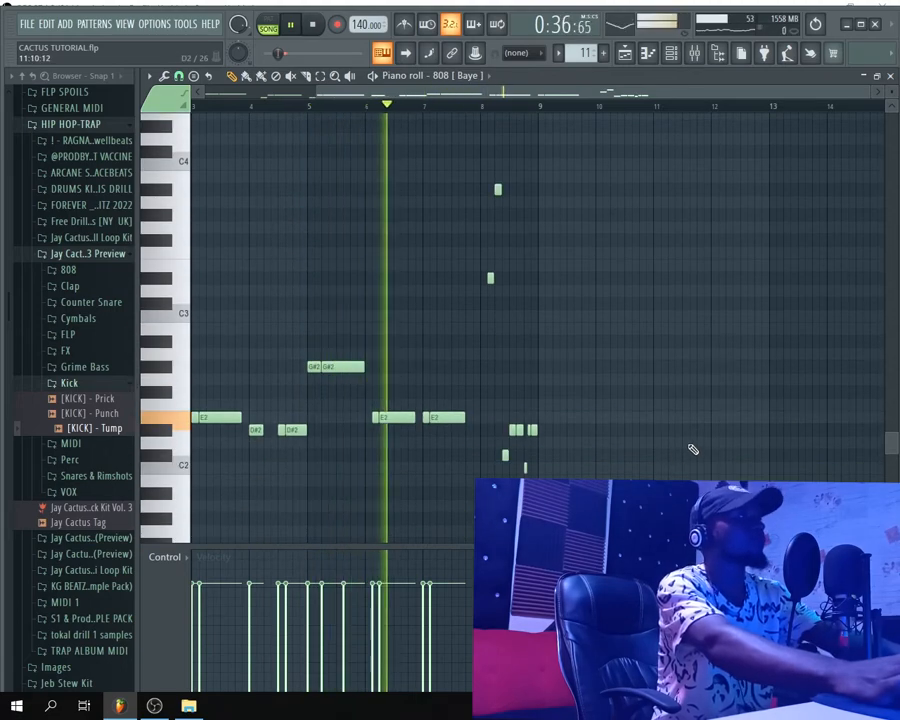
pyautogui.scroll(3, 692, 449)
pyautogui.press('space')
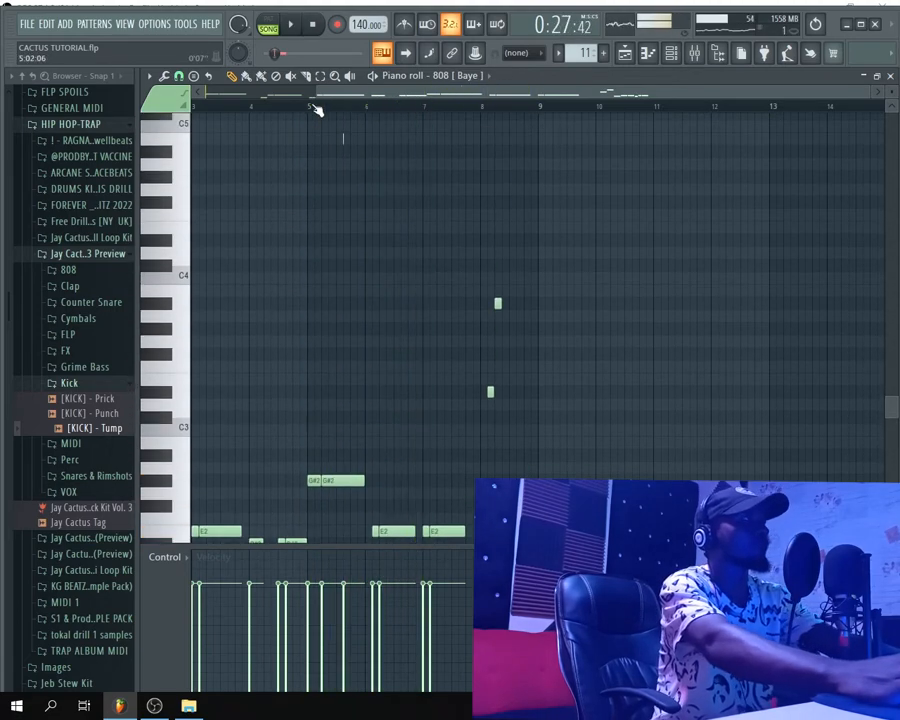
# Play the 808 notes from bar 5 in the piano roll, examine the B4 slide note above them, and stop playback
pyautogui.press('space')
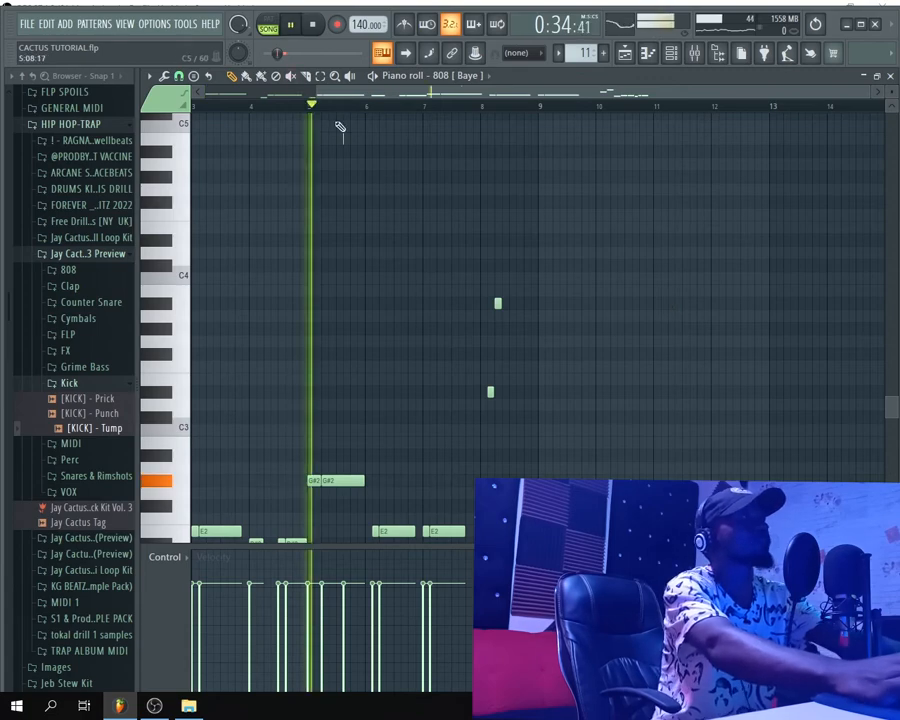
pyautogui.scroll(3, 386, 257)
pyautogui.scroll(2, 387, 257)
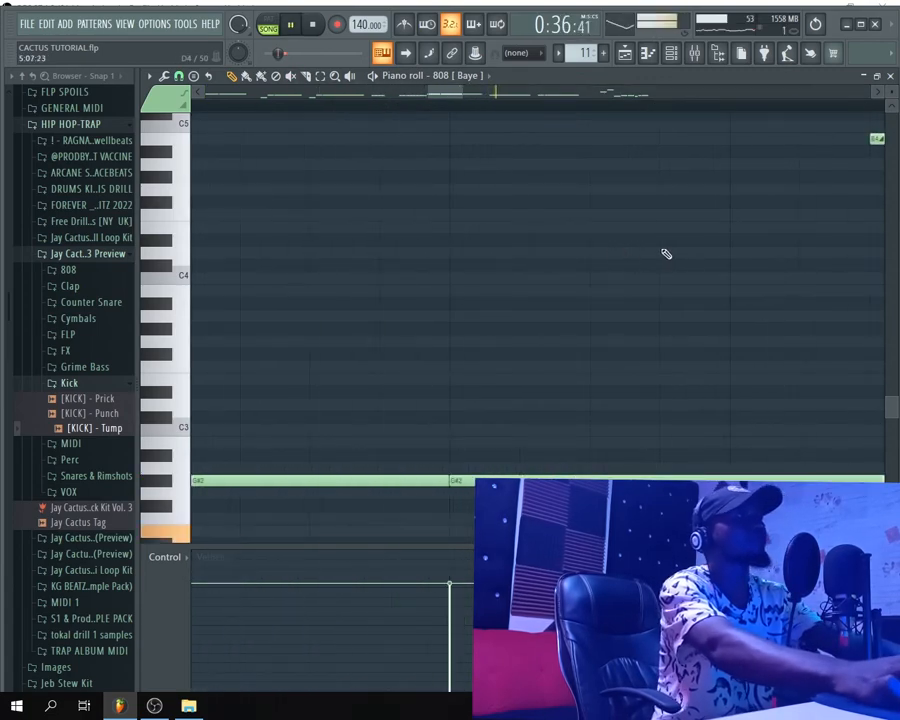
pyautogui.scroll(-2, 660, 240)
pyautogui.scroll(-2, 500, 310)
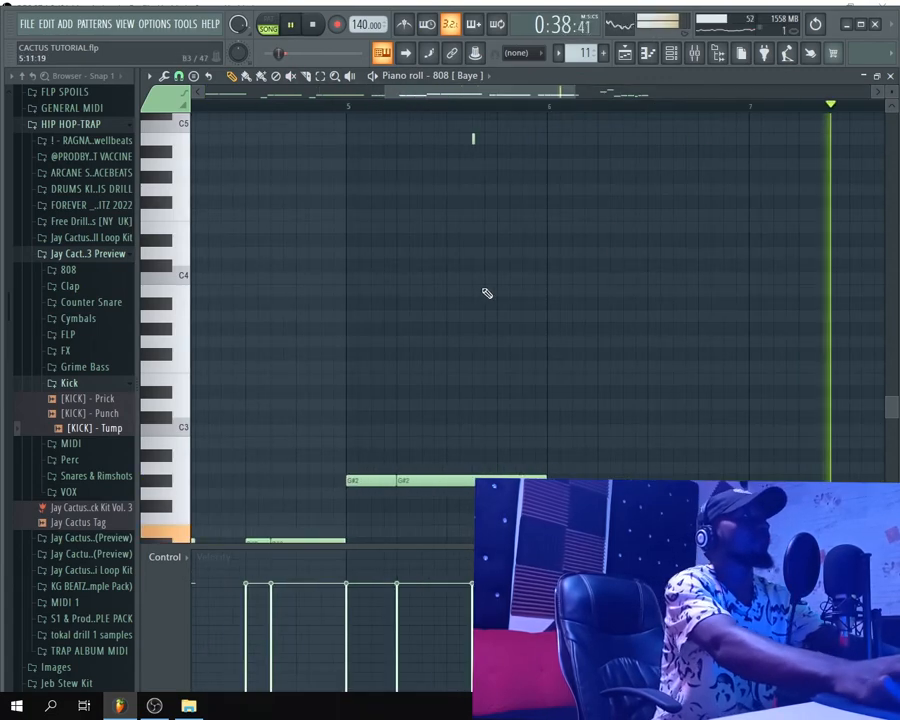
pyautogui.press('space')
pyautogui.scroll(-2, 450, 229)
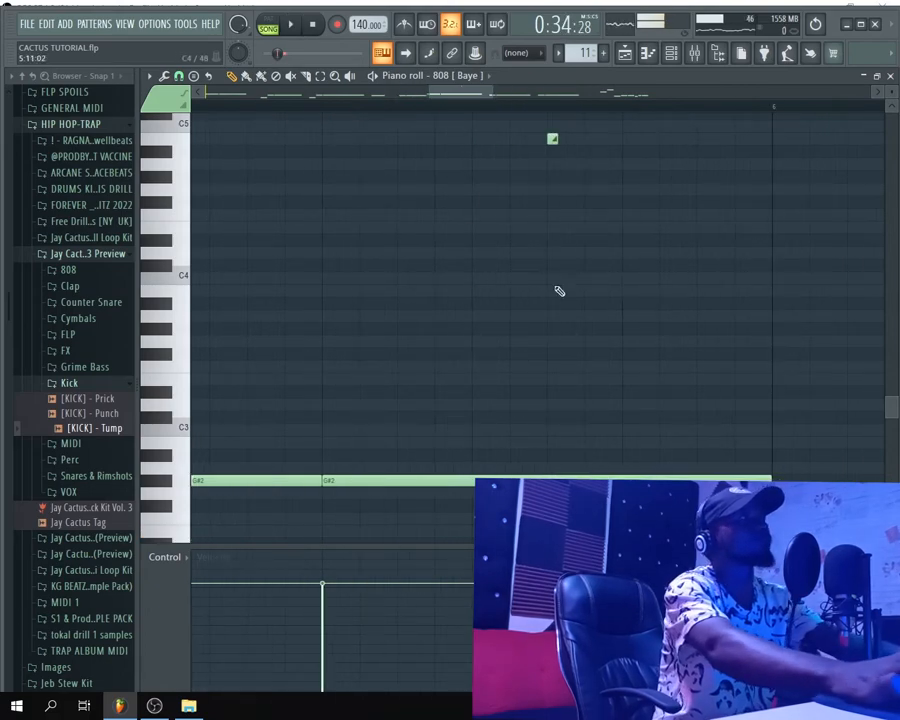
# Try a regular, shortened G5 note ahead of the B4 slide note in bar 5, and delete it
pyautogui.scroll(4, 556, 290)
pyautogui.click(553, 328)
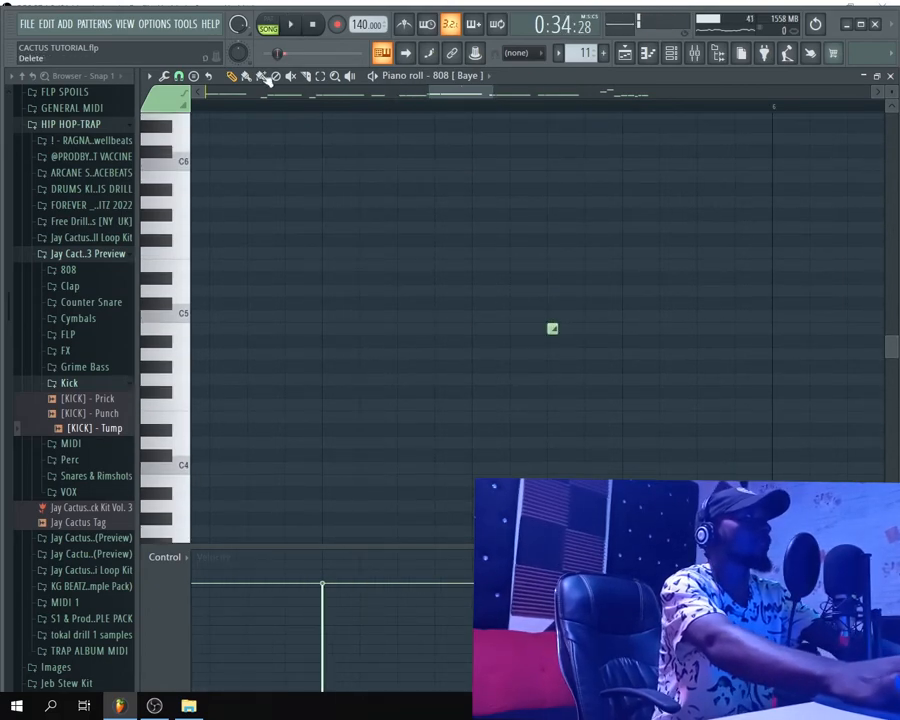
pyautogui.click(482, 227)
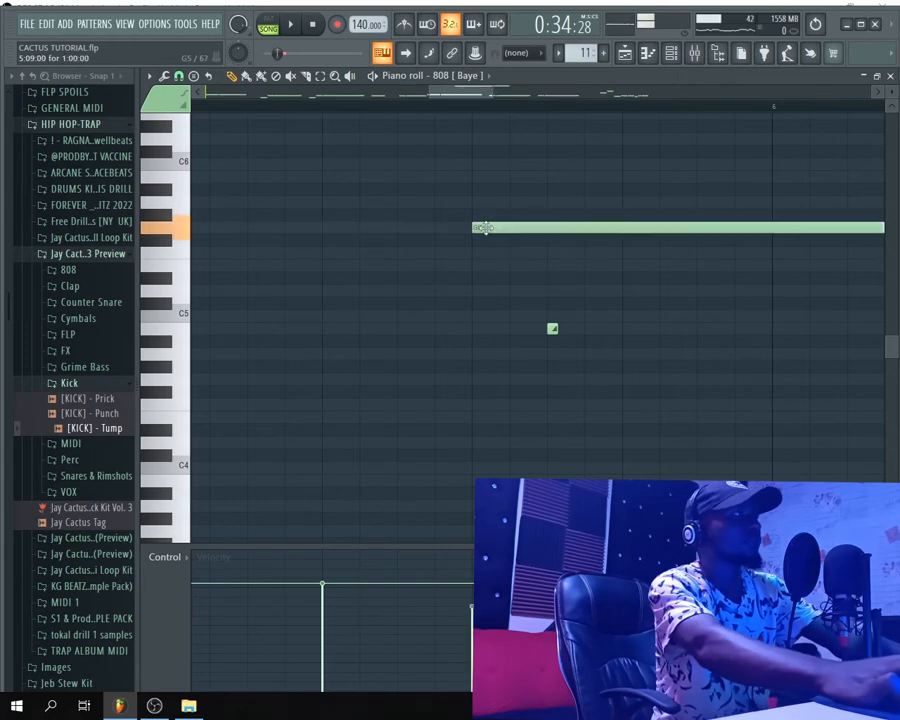
pyautogui.scroll(-4, 742, 251)
pyautogui.moveTo(727, 227); pyautogui.dragTo(628, 229)
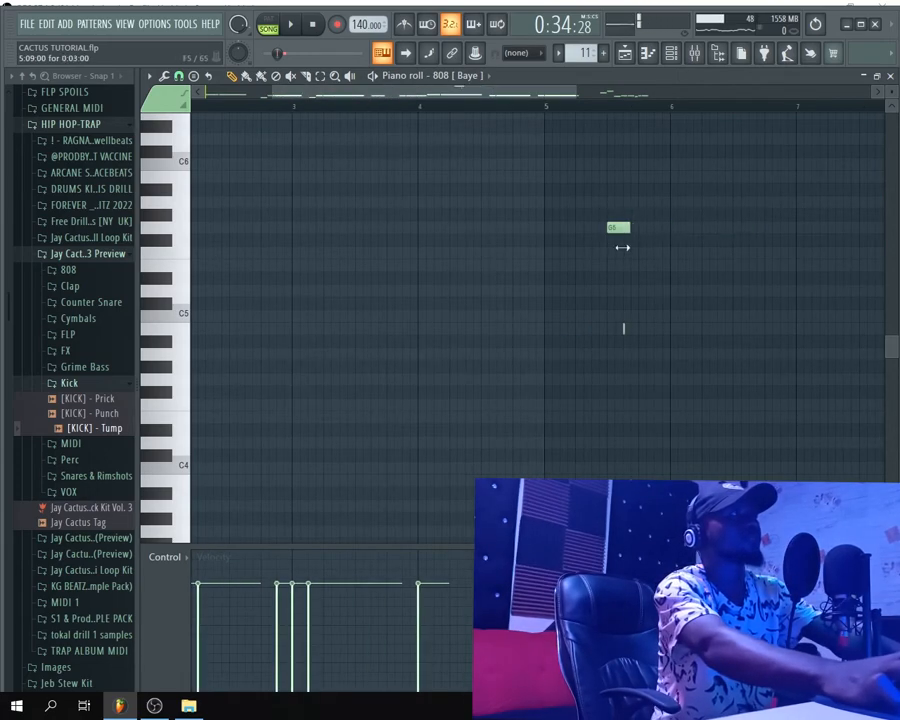
pyautogui.scroll(5, 620, 258)
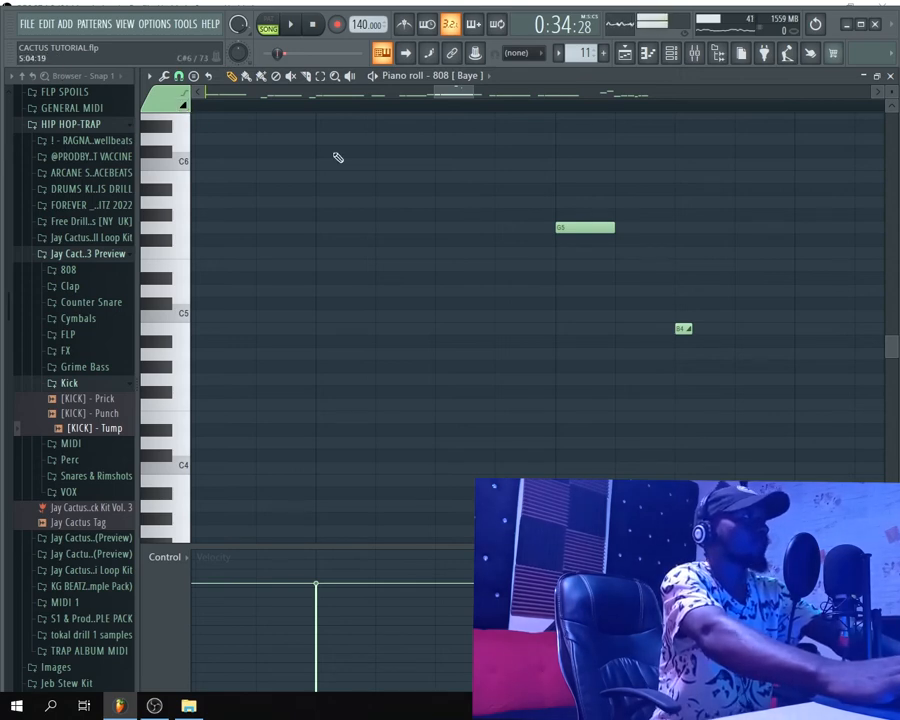
pyautogui.rightClick(563, 229)
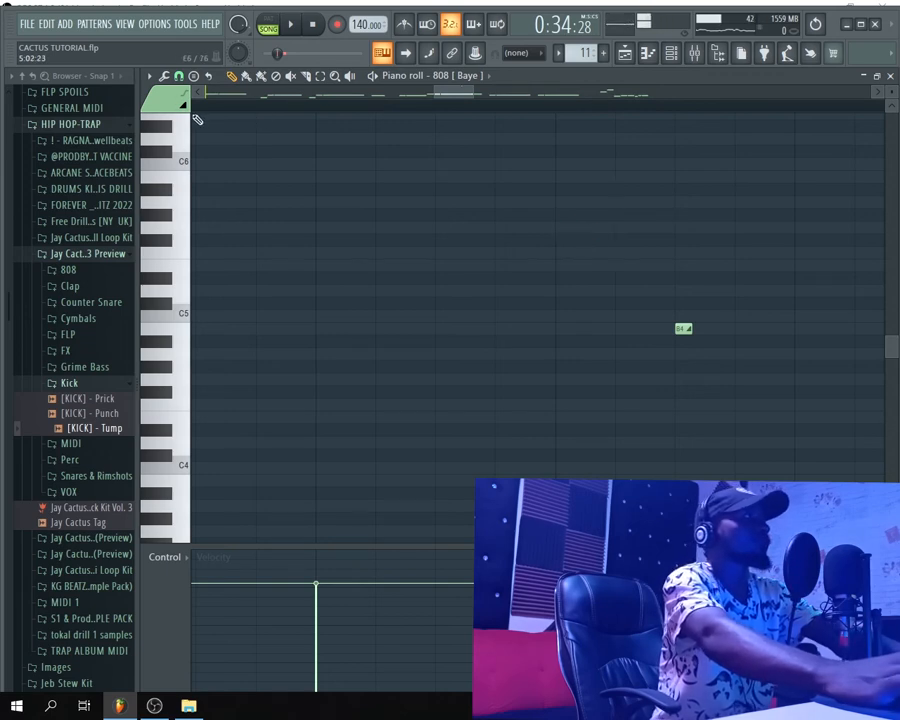
# Add a one-step G5 slide note in bar 5, move it directly before the B4 slide note, and play the passage
pyautogui.click(563, 229)
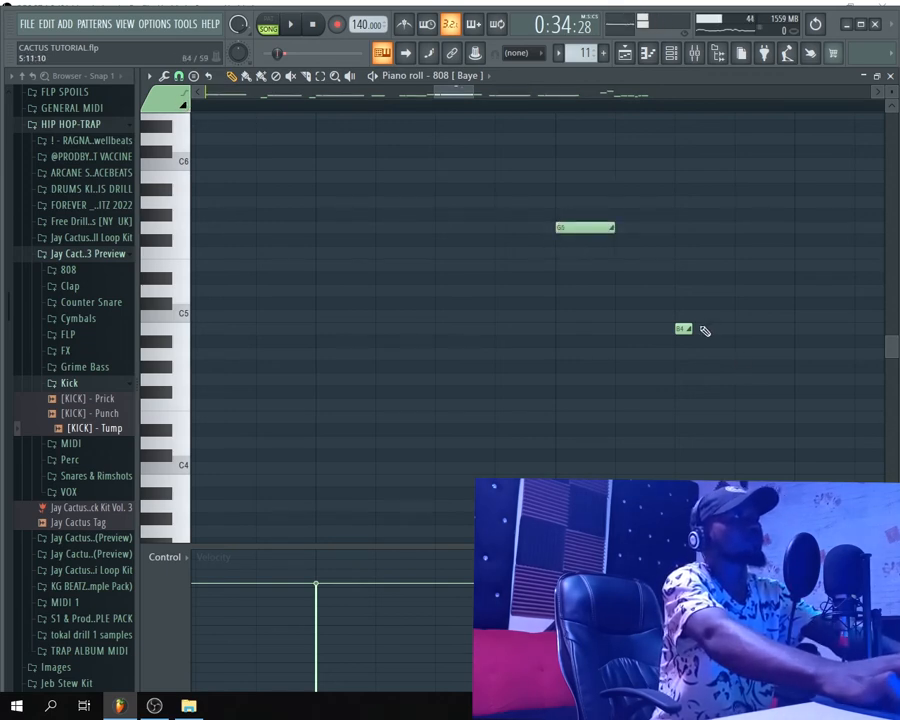
pyautogui.moveTo(597, 227); pyautogui.dragTo(681, 227)
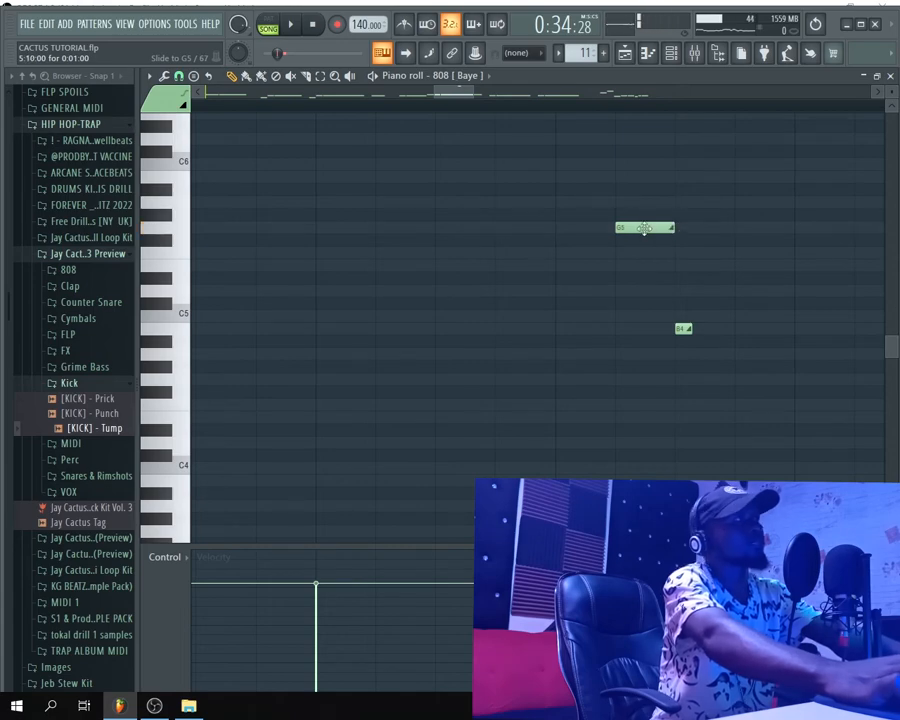
pyautogui.scroll(-5, 640, 270)
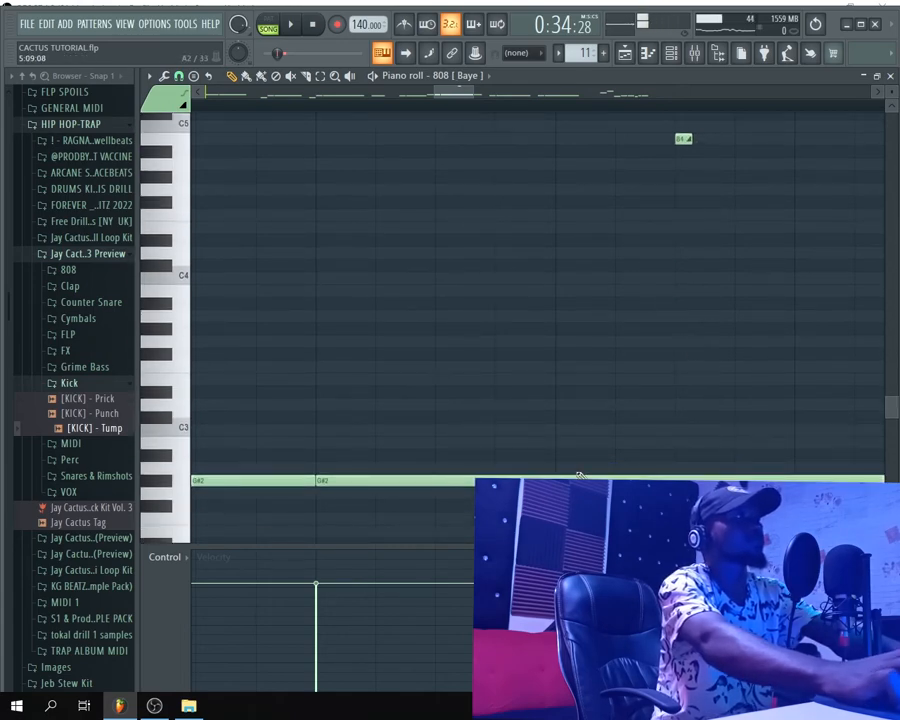
pyautogui.scroll(3, 670, 450)
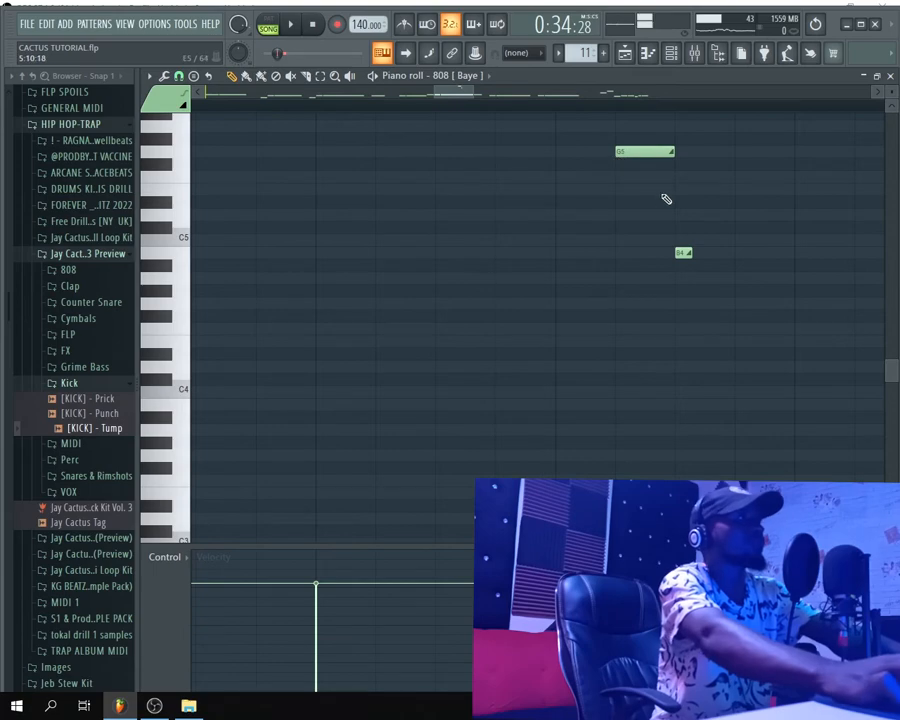
pyautogui.scroll(5, 662, 286)
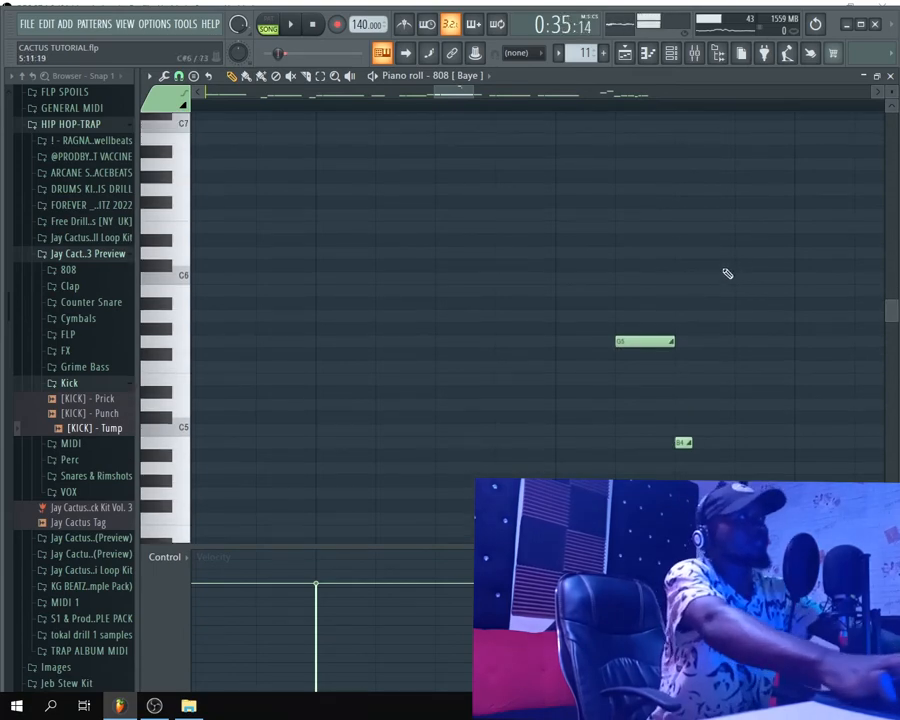
pyautogui.press('space')
pyautogui.press('space')
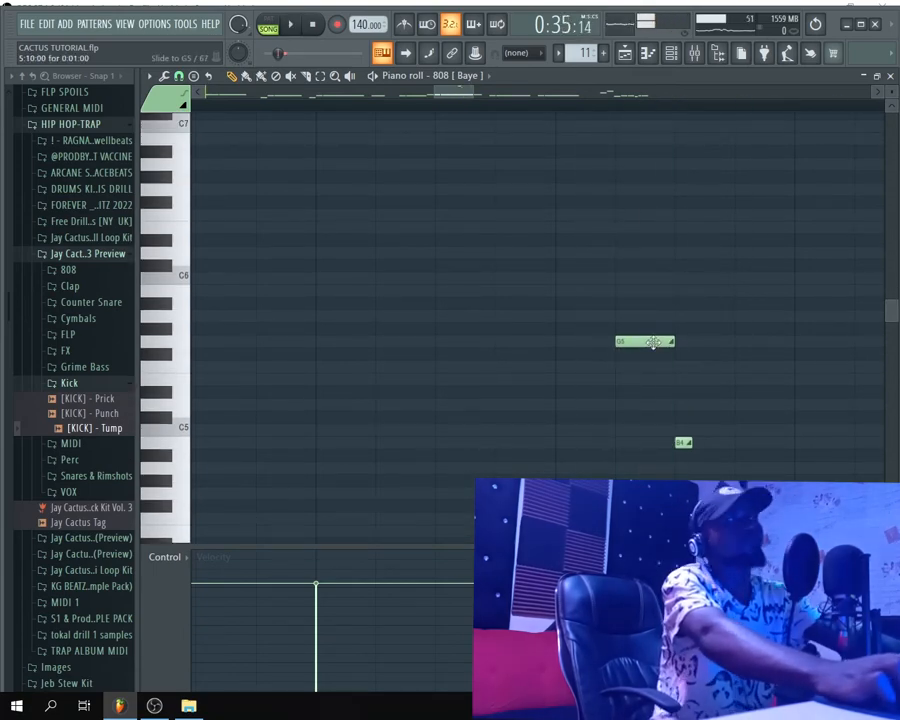
# Delete the G5 and B4 slide notes in bar 5, and play the passage without them
pyautogui.rightClick(664, 341)
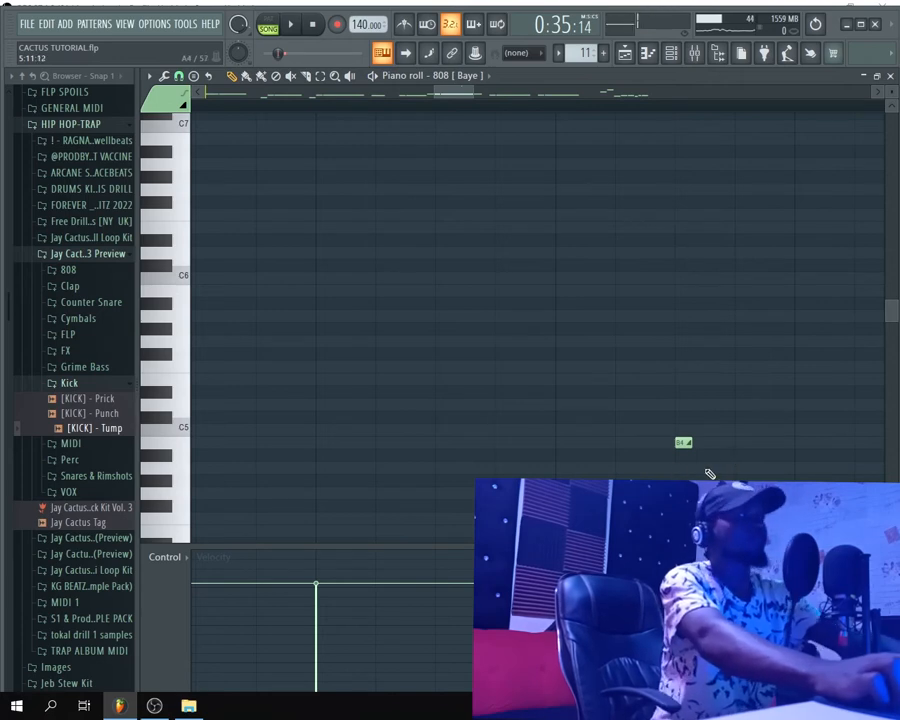
pyautogui.rightClick(682, 442)
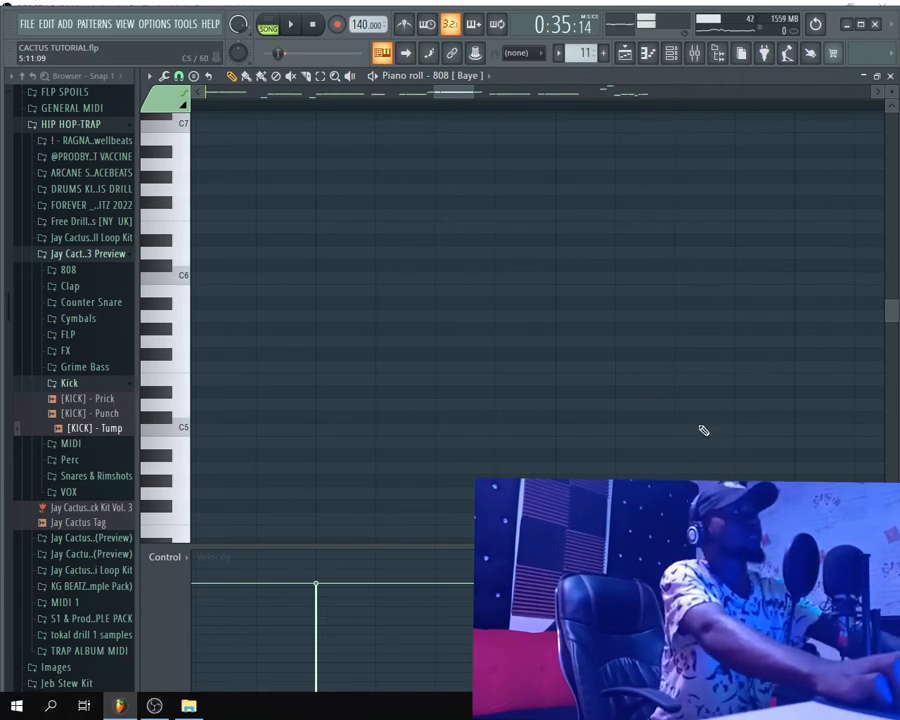
pyautogui.press('space')
pyautogui.press('space')
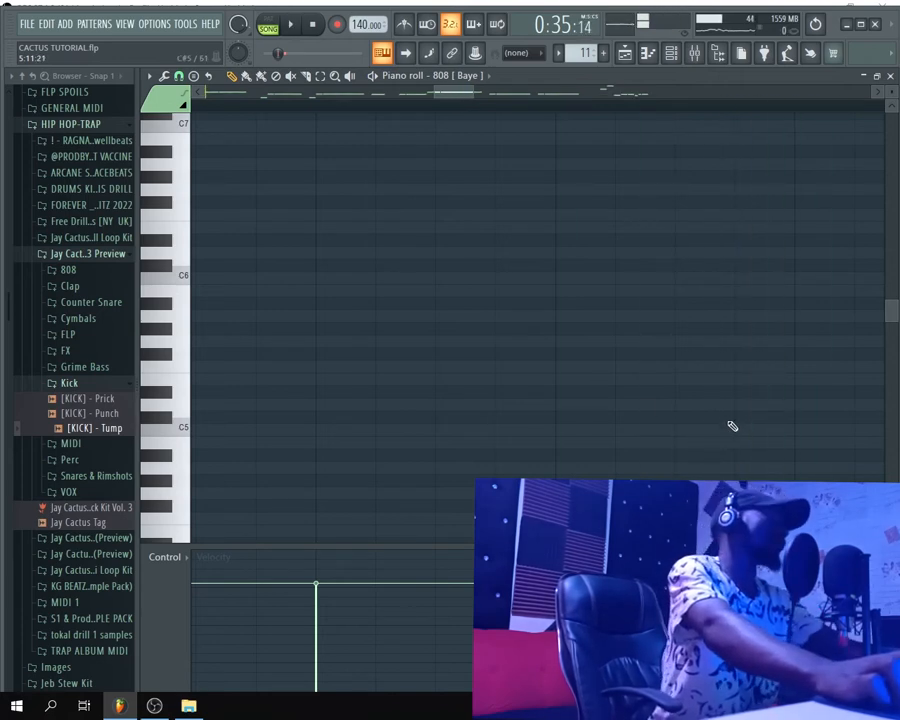
# Undo the deletion of the B4 slide note and play the passage with it
pyautogui.hotkey('ctrl', 'z')
pyautogui.press('space')
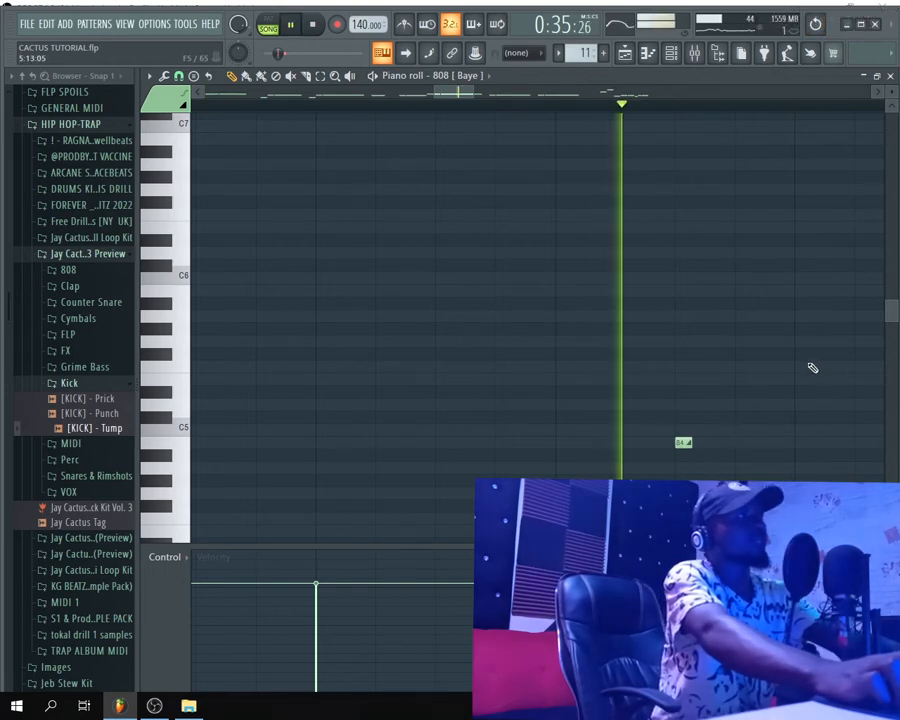
pyautogui.press('space')
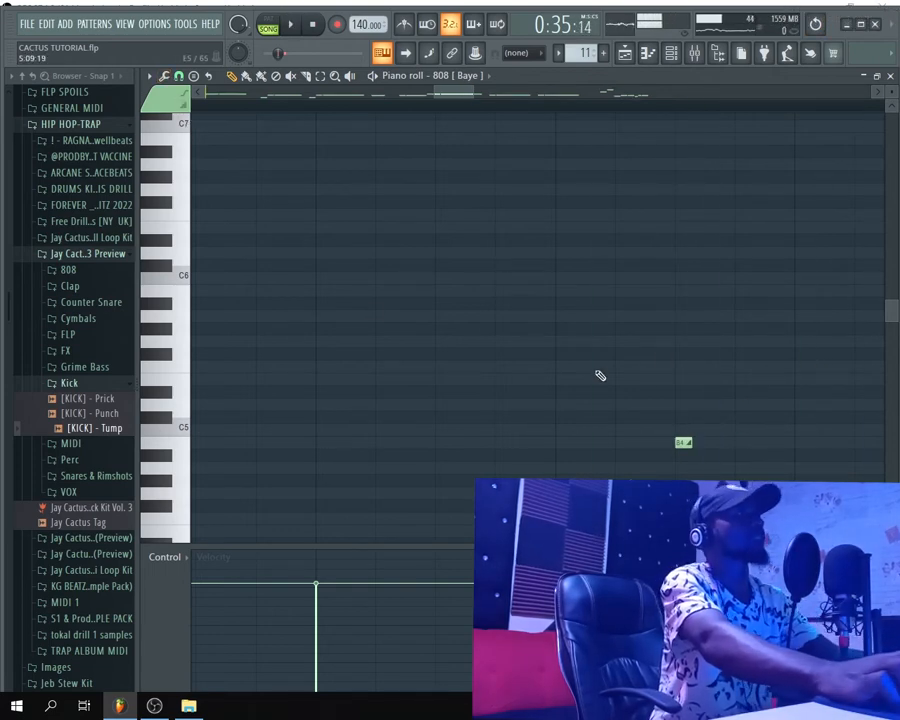
# Save the project and close the 808 pattern's piano roll
pyautogui.hotkey('ctrl', 's')
pyautogui.scroll(-6, 602, 390)
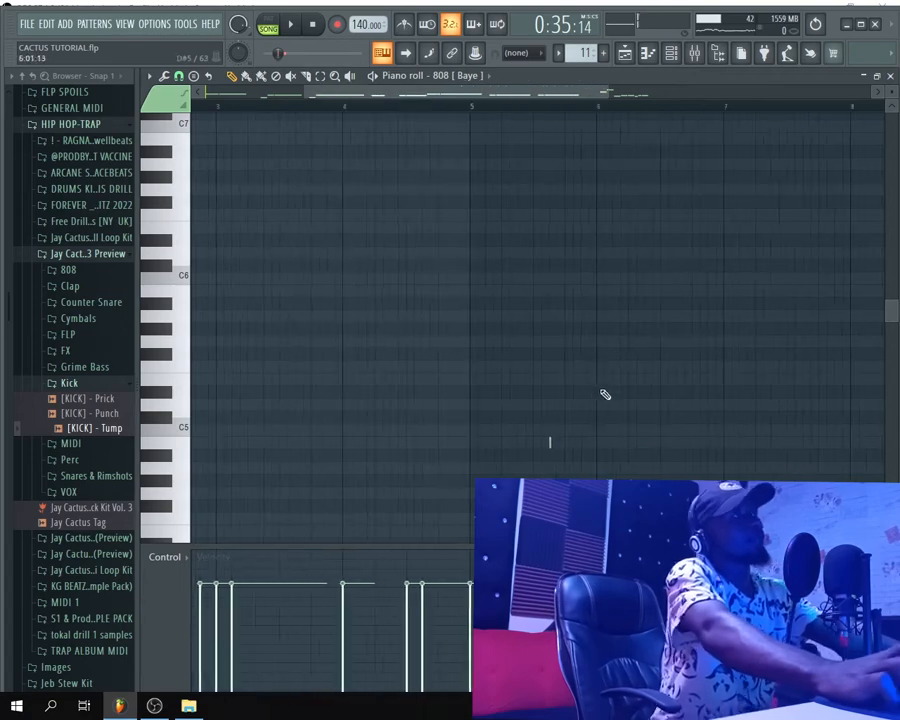
pyautogui.scroll(-3, 600, 391)
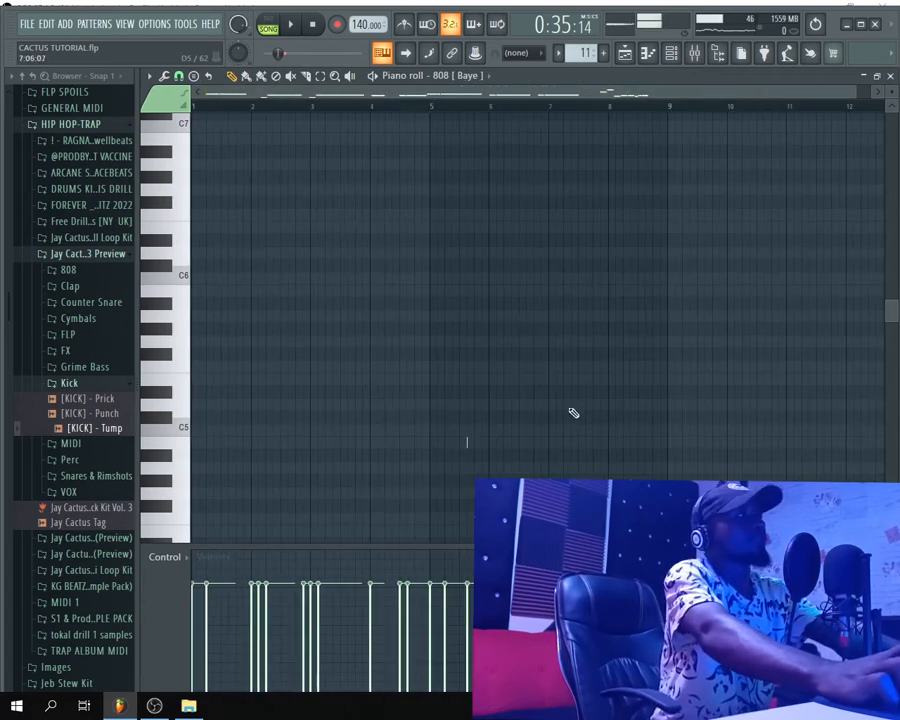
pyautogui.click(891, 76)
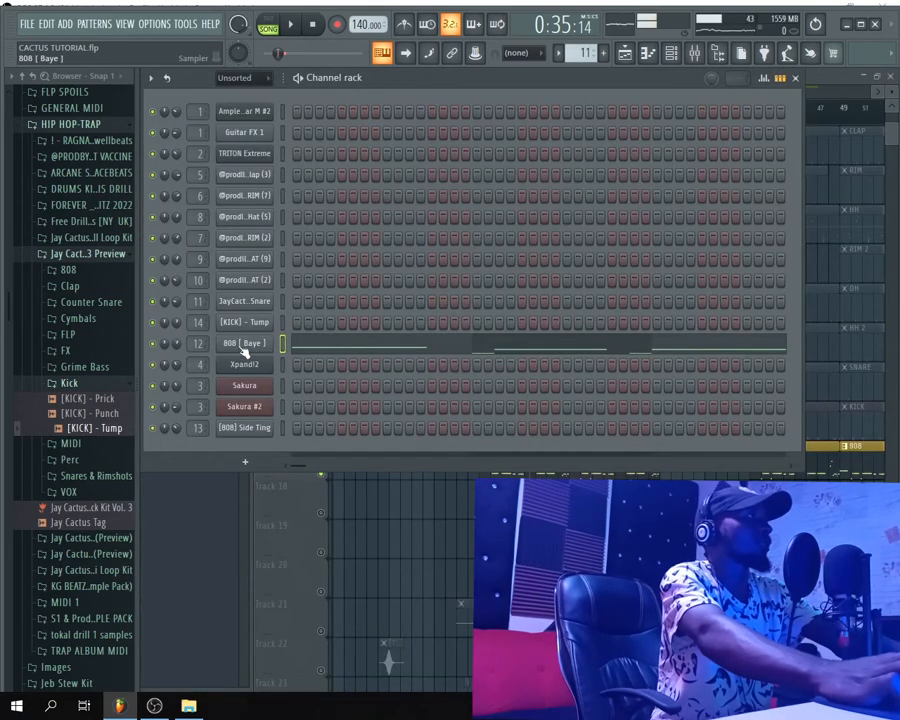
# Open the mixer, select the 808 track, and examine its effect slots
pyautogui.press('F9')
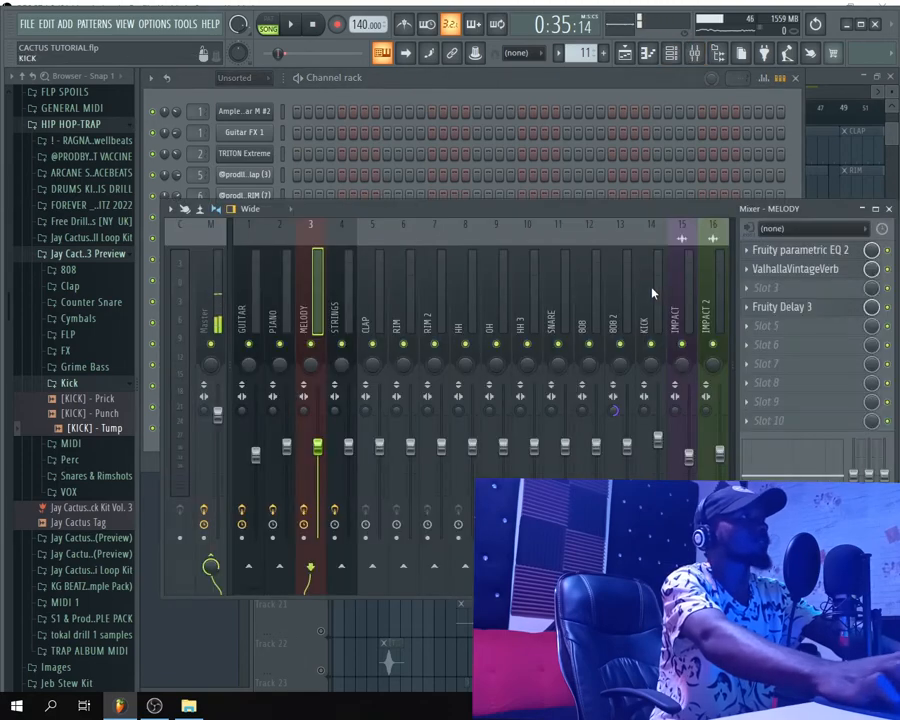
pyautogui.scroll(-3, 436, 305)
pyautogui.click(502, 296)
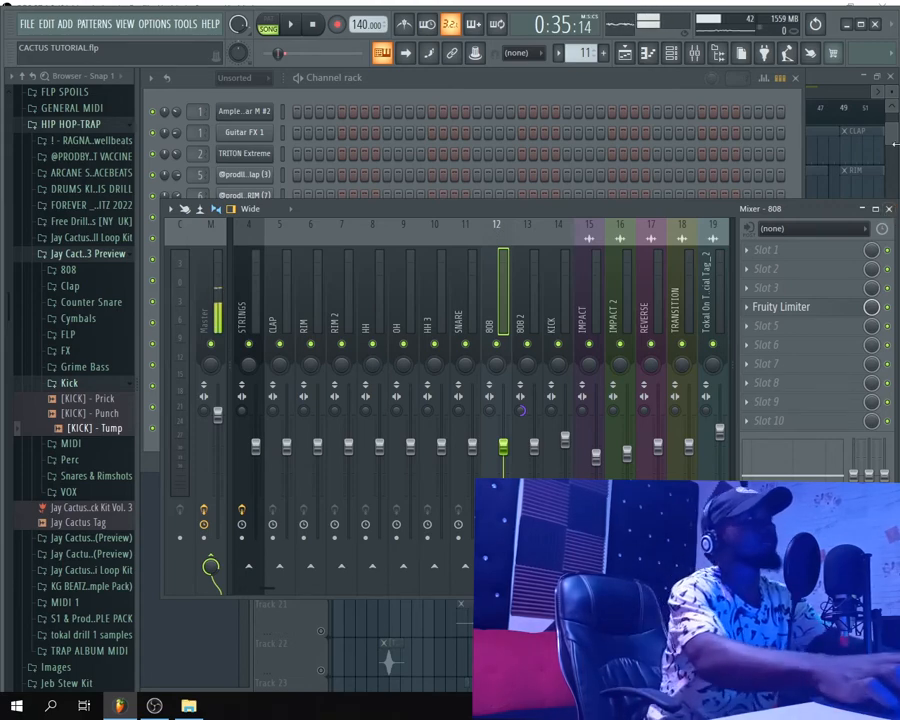
# Close the mixer and channel rack, and set the playlist position to the start of the HOOK section at bar 17
pyautogui.click(887, 209)
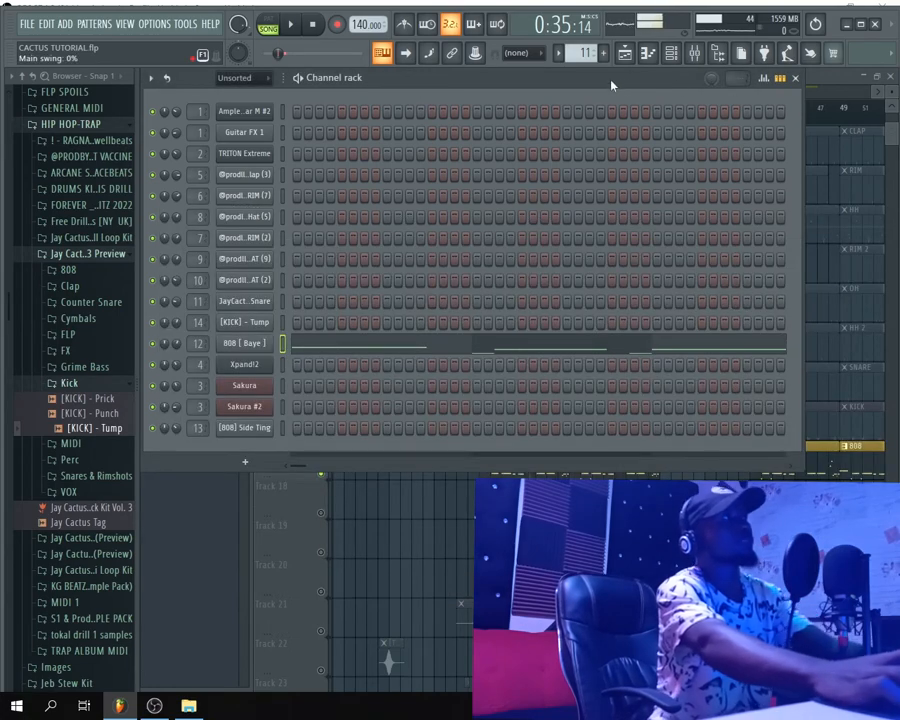
pyautogui.click(795, 77)
pyautogui.scroll(-1, 437, 476)
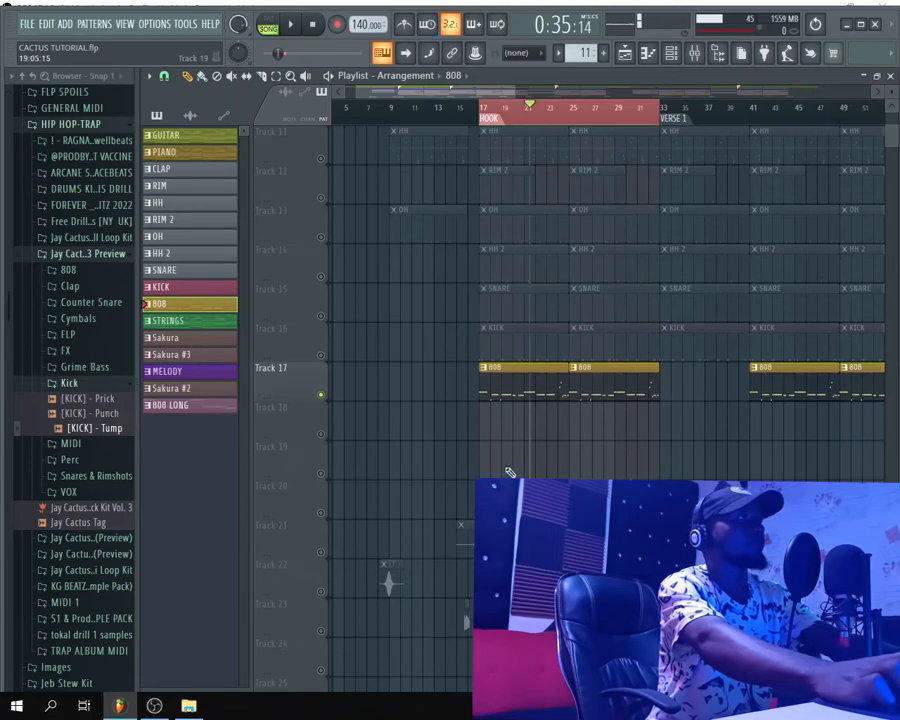
pyautogui.click(480, 108)
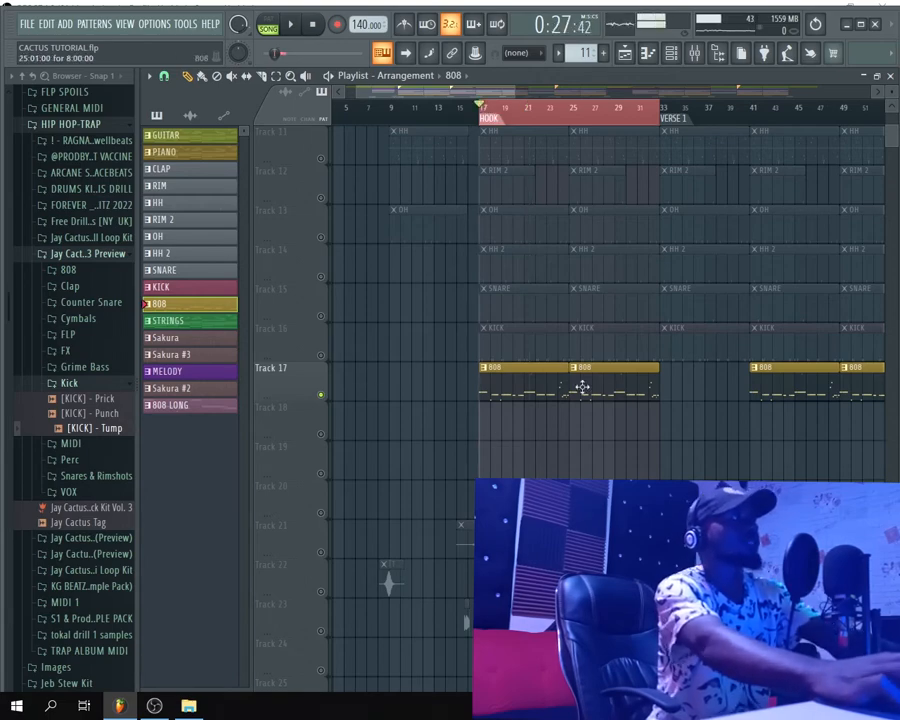
# Open the 808 [ Baye ] channel from the channel rack, and examine its sample settings and volume envelope
pyautogui.press('F6')
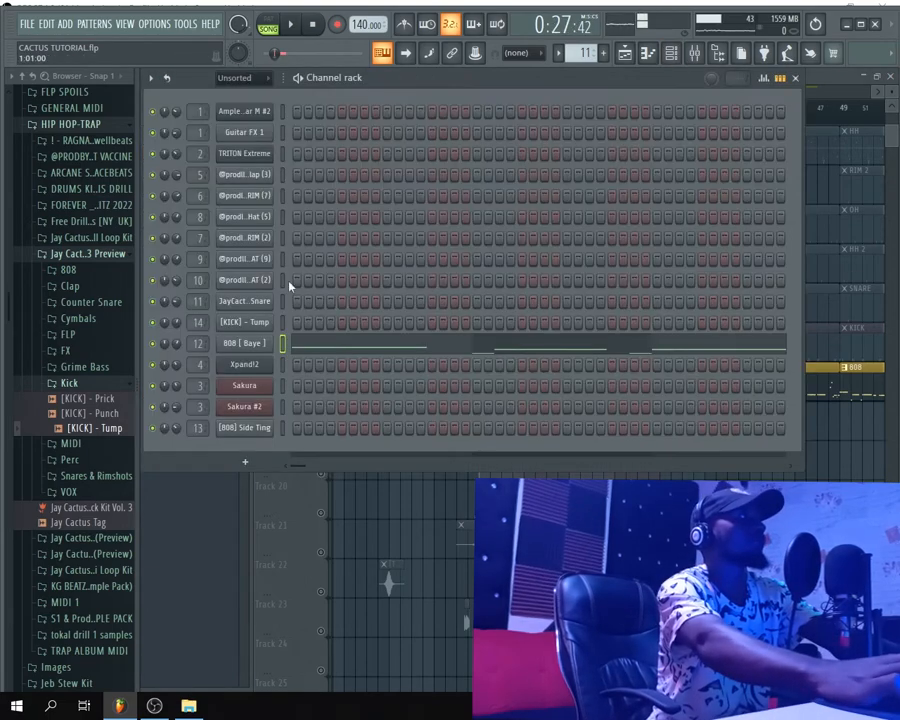
pyautogui.click(251, 345)
pyautogui.click(220, 222)
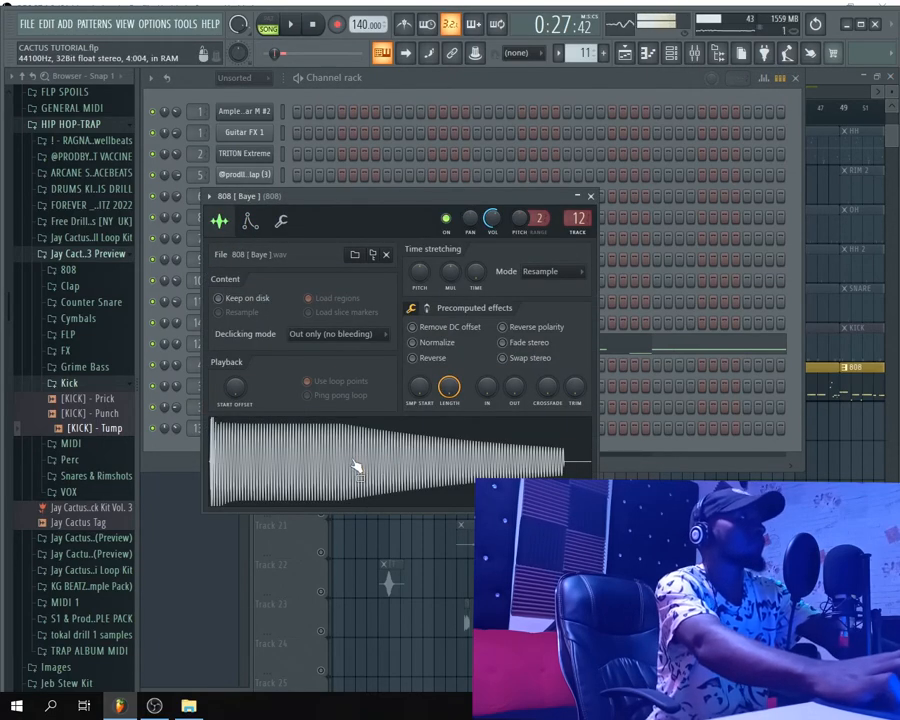
pyautogui.click(252, 224)
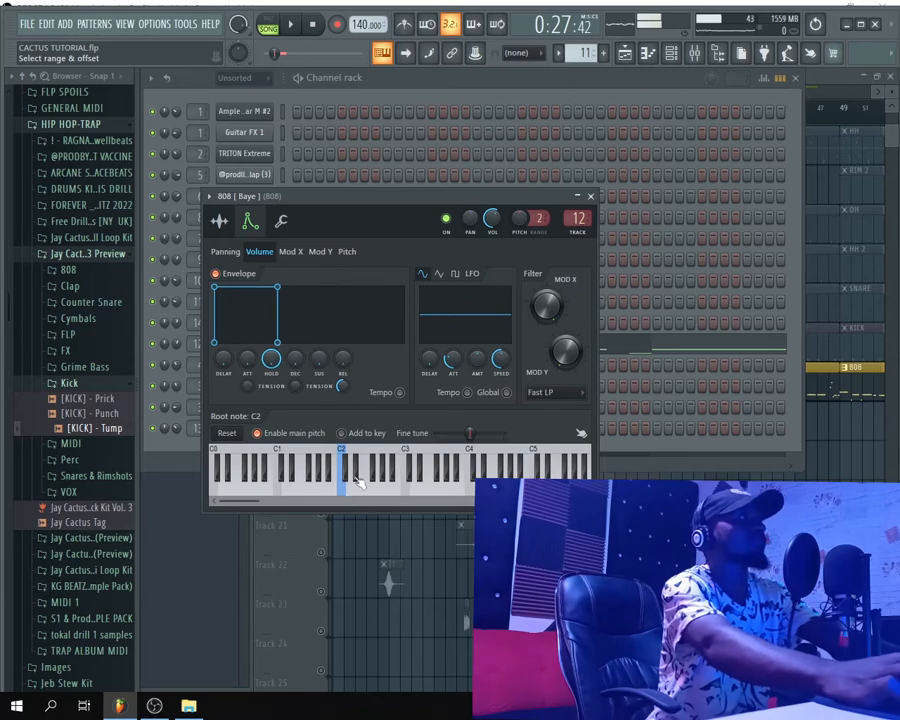
pyautogui.click(219, 221)
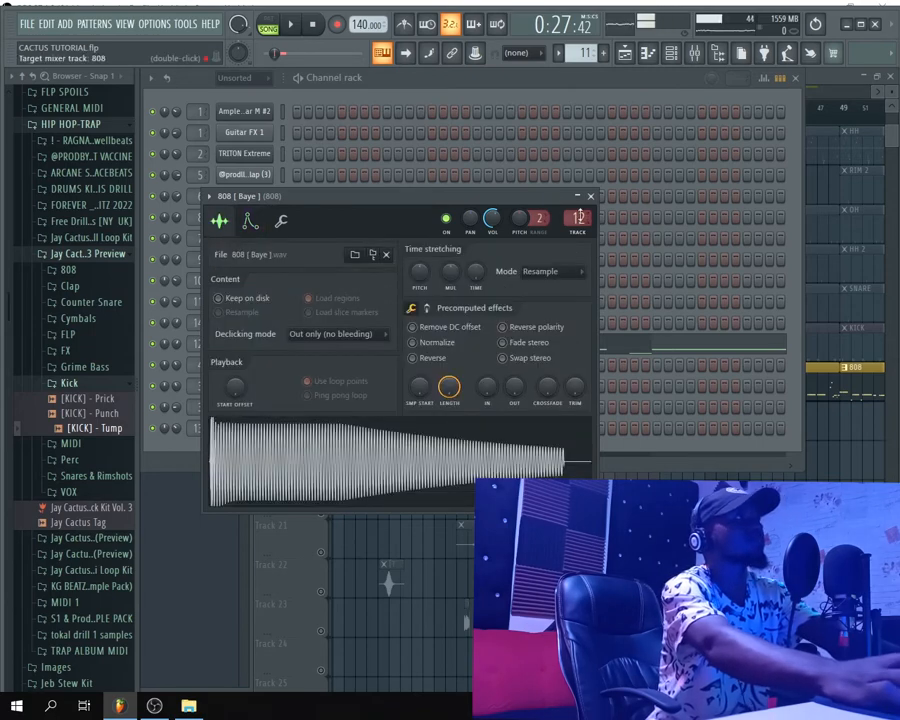
pyautogui.click(250, 221)
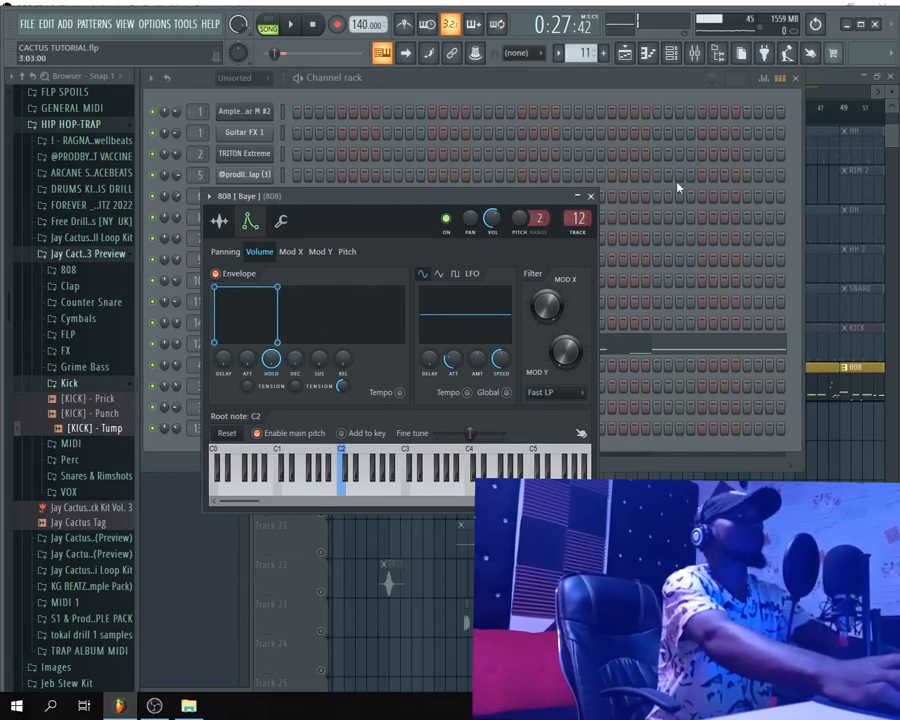
# Close the 808 channel settings and channel rack, and solo the KICK pattern's playlist track, Track 16
pyautogui.click(592, 196)
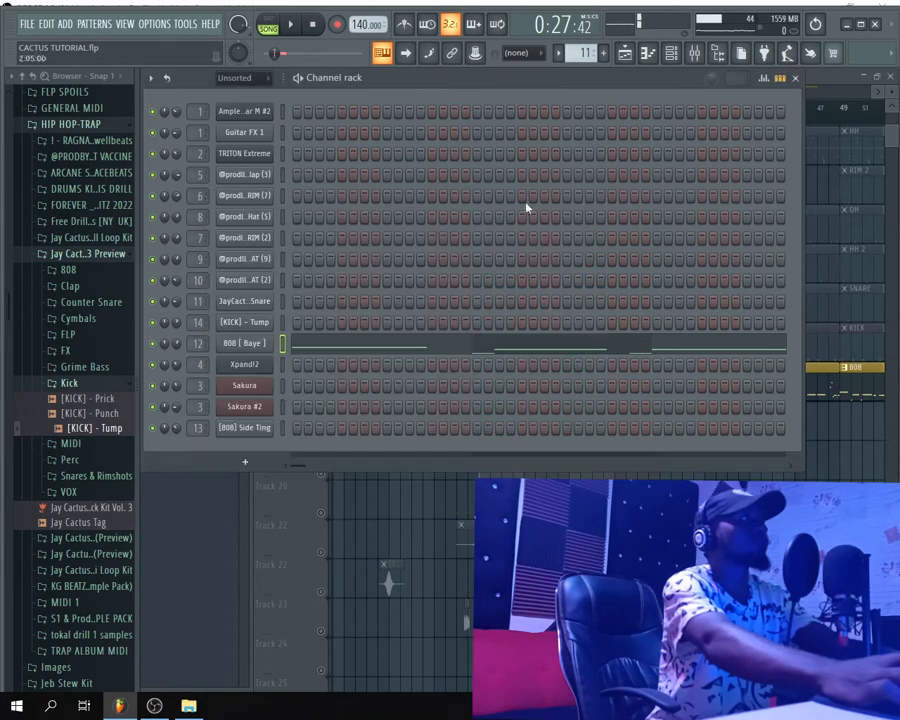
pyautogui.click(797, 80)
pyautogui.press('KP_Subtract')
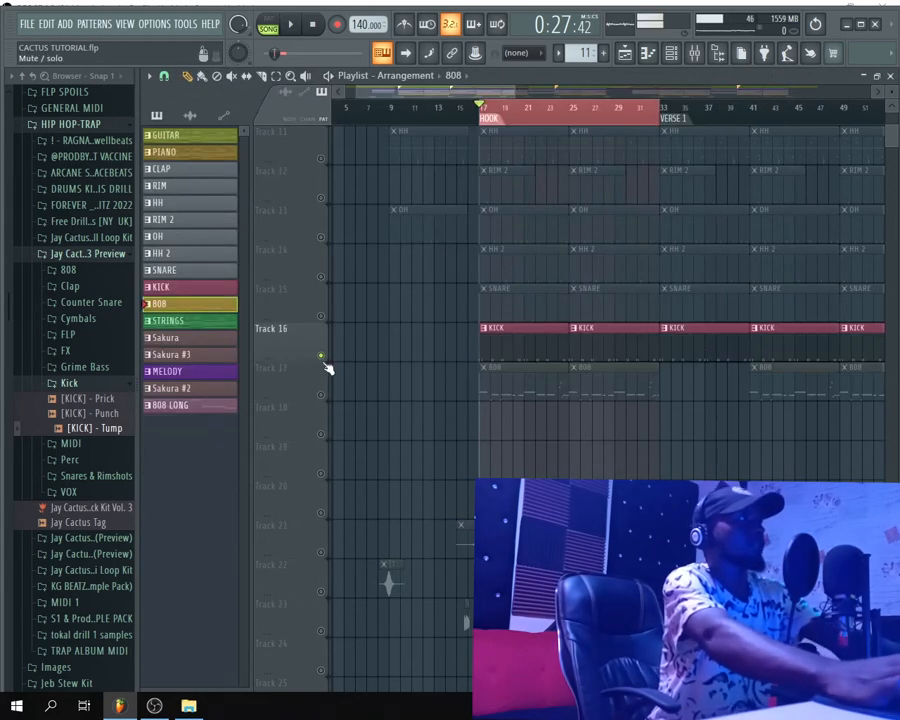
# Open the [KICK] - Tump channel from the channel rack, examine its sample settings, and close them
pyautogui.click(674, 53)
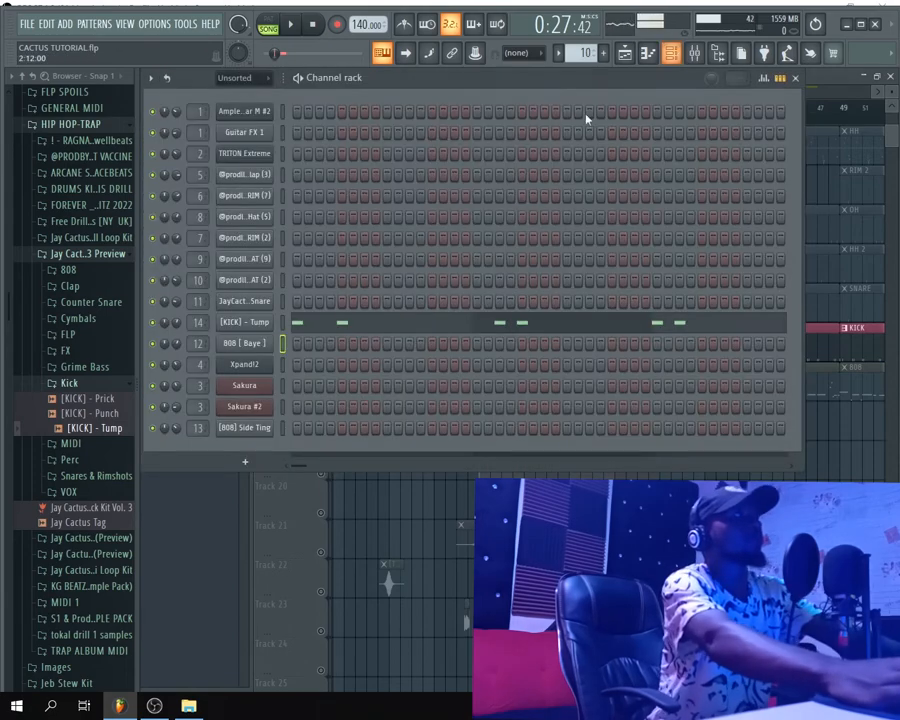
pyautogui.click(259, 322)
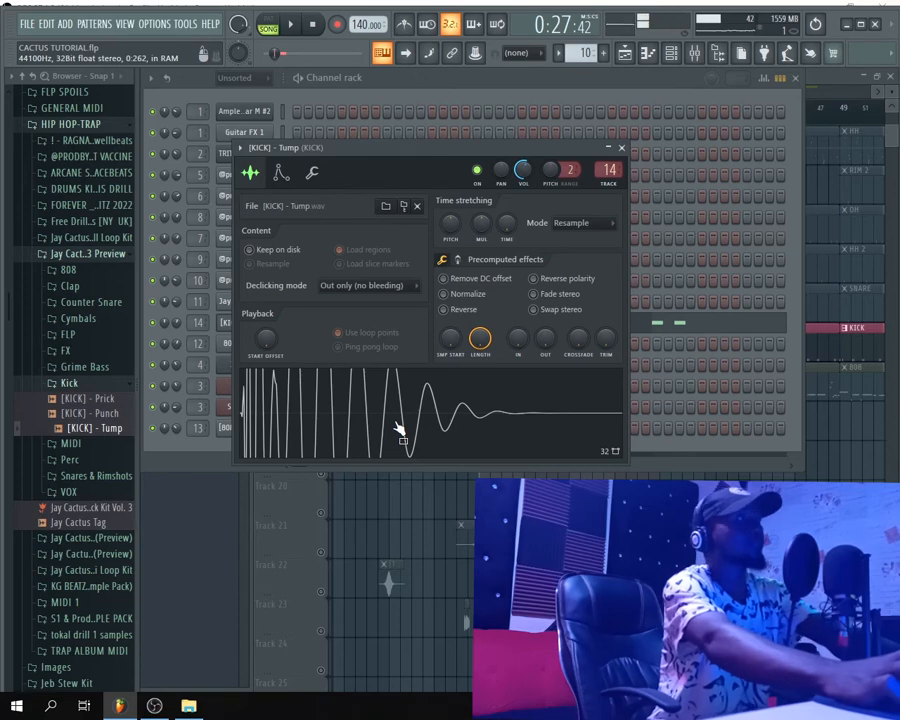
pyautogui.click(621, 147)
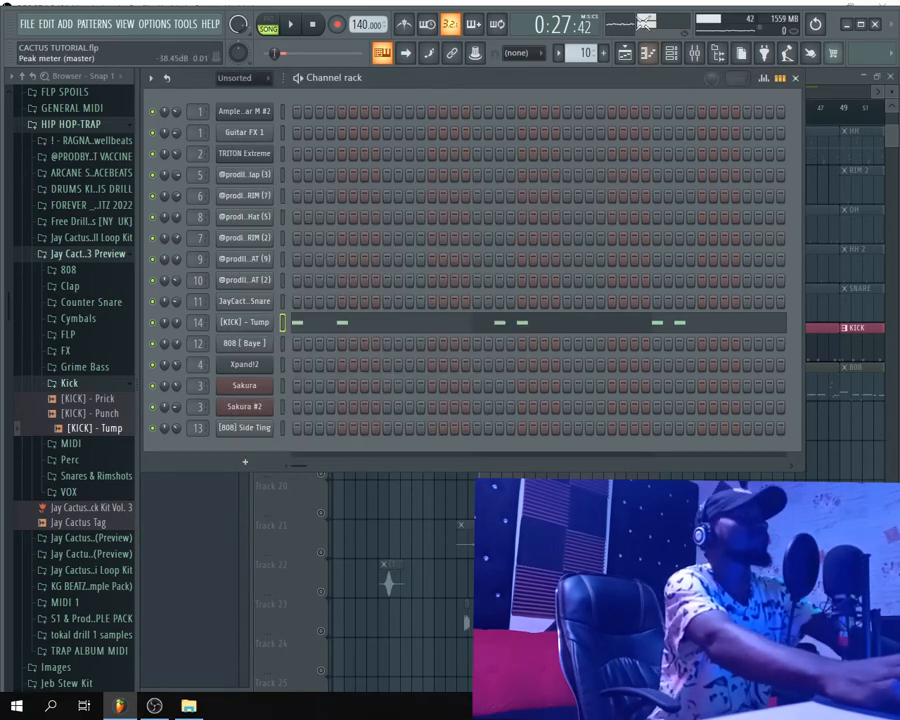
# Examine the KICK track's effect slots in the mixer, and close the mixer and channel rack
pyautogui.click(694, 53)
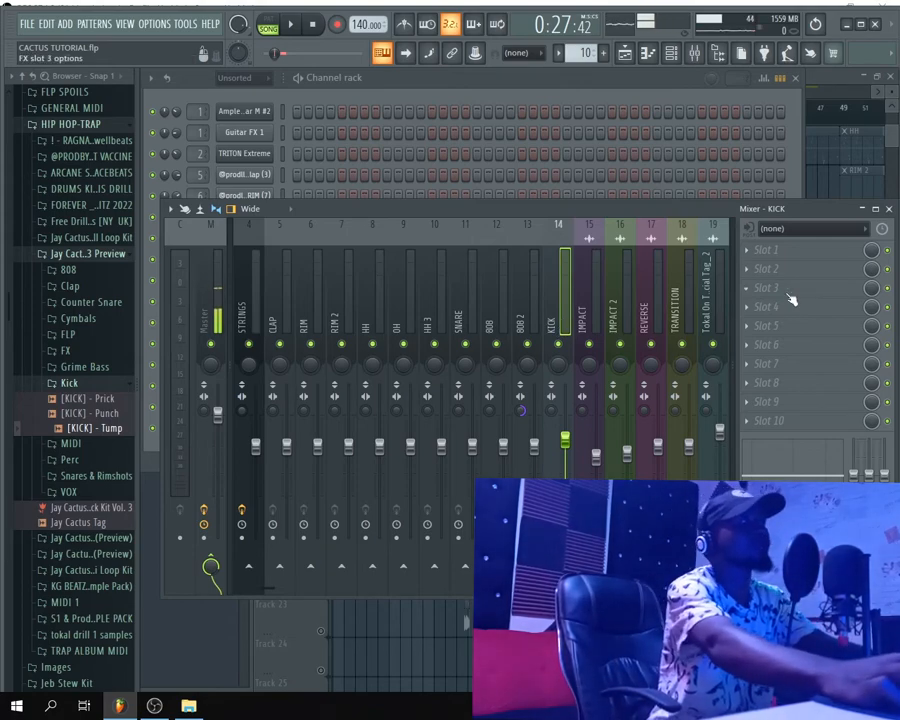
pyautogui.click(888, 209)
pyautogui.click(795, 77)
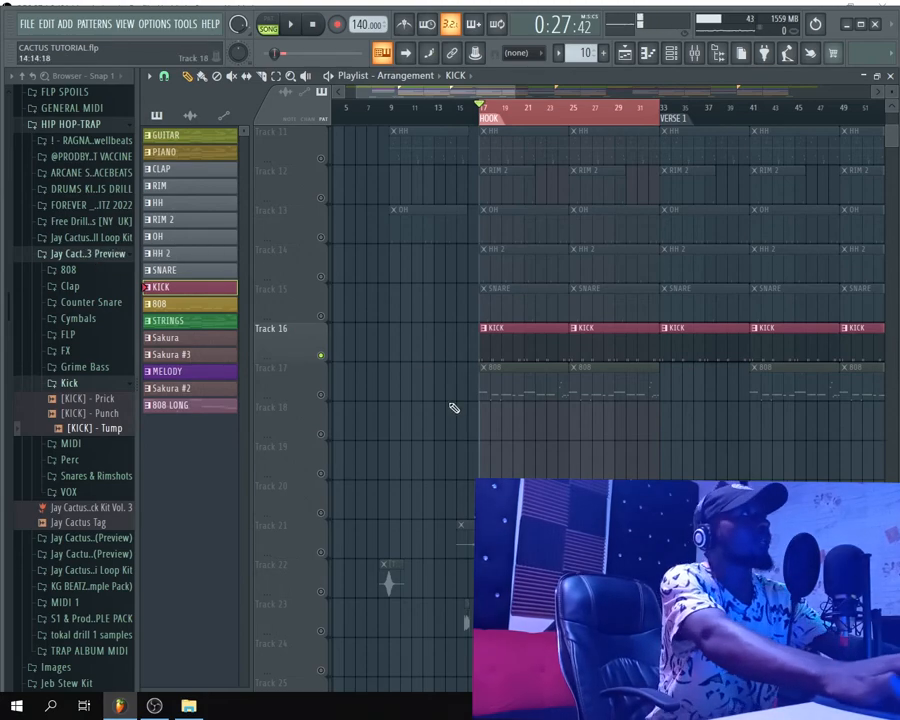
# Unmute the 808 on Track 17 alongside the KICK, and play the HOOK section with both parts
pyautogui.scroll(2, 353, 464)
pyautogui.click(321, 473)
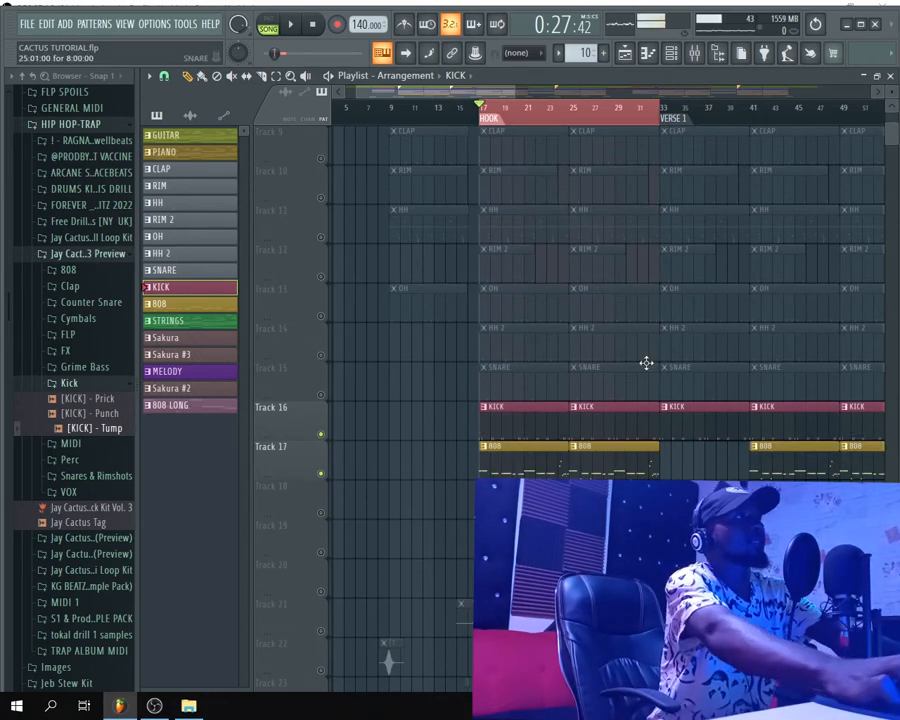
pyautogui.press('space')
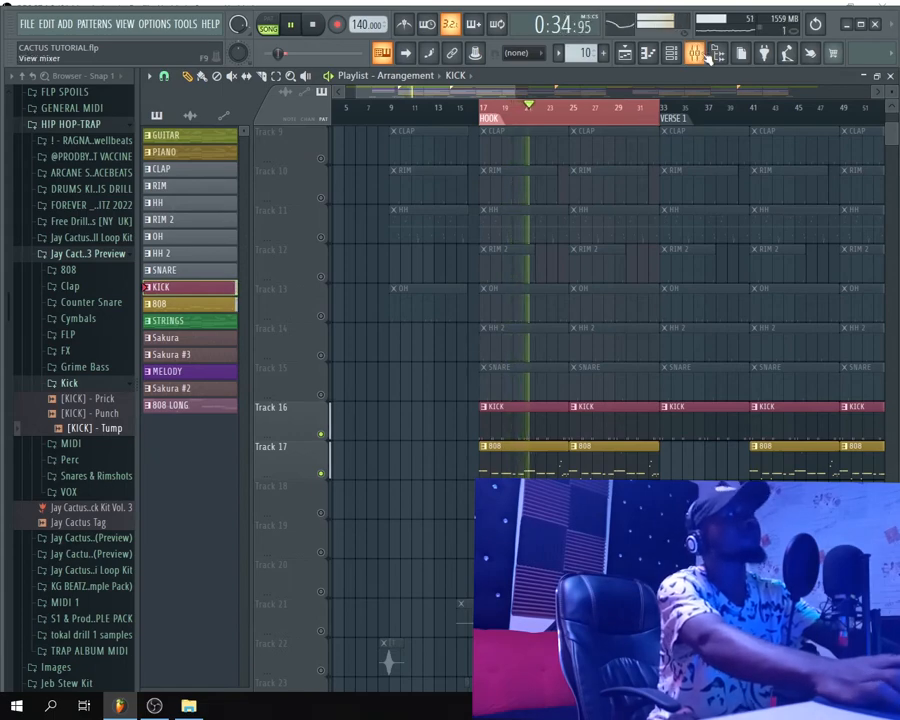
pyautogui.press('space')
# Open the mixer and examine the 808 2 track and the KICK track's send to the 808 track
pyautogui.press('F9')
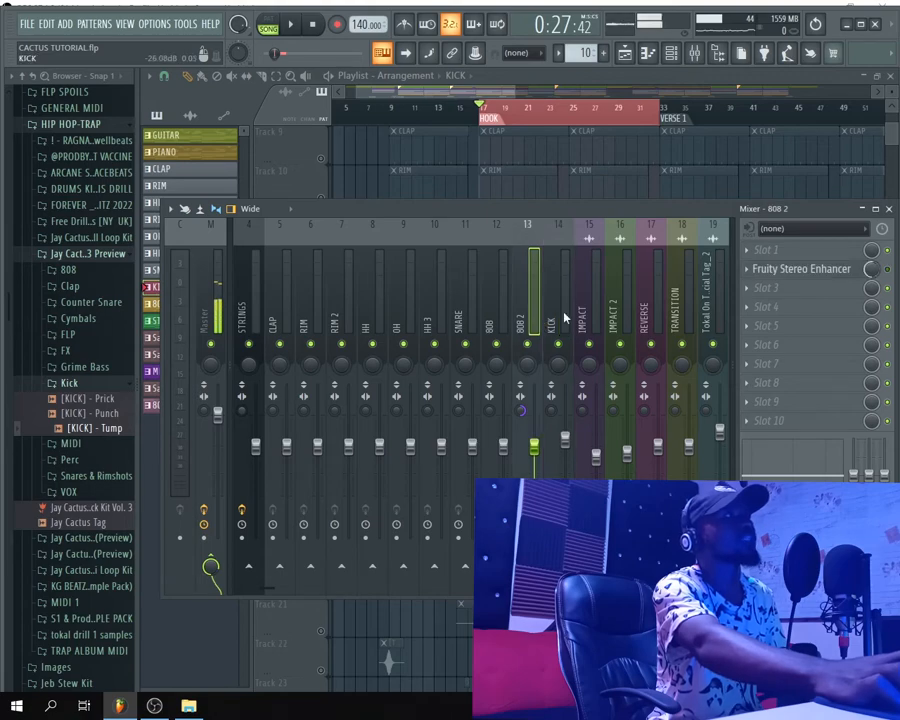
pyautogui.click(521, 318)
pyautogui.click(561, 320)
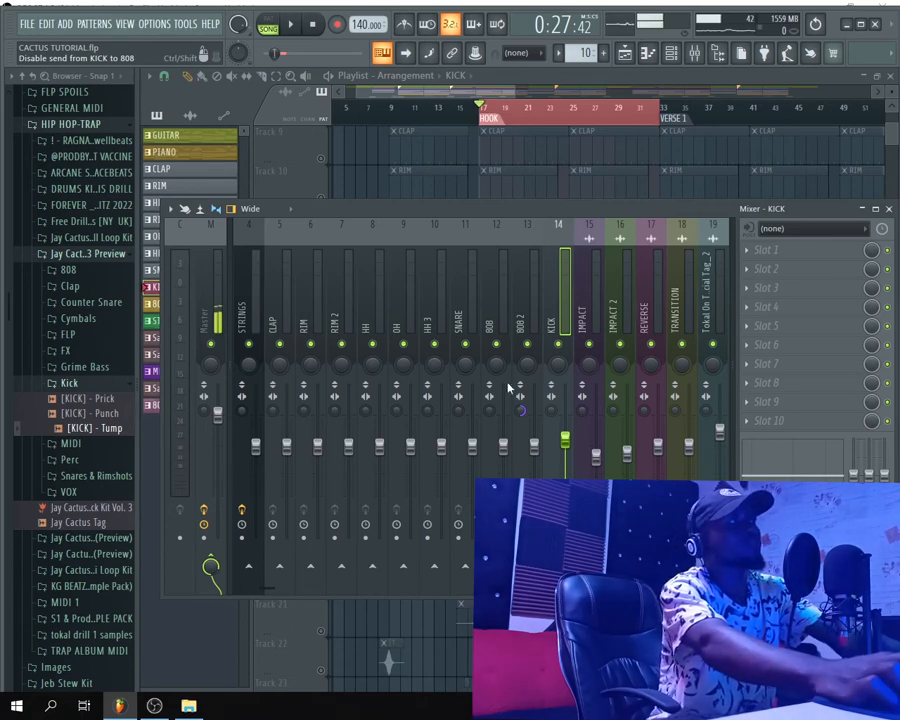
# Open the 808 track's Fruity Limiter, examine its LIMIT and COMP modes and sidechain setting, and close the plugin and mixer
pyautogui.click(493, 310)
pyautogui.click(762, 306)
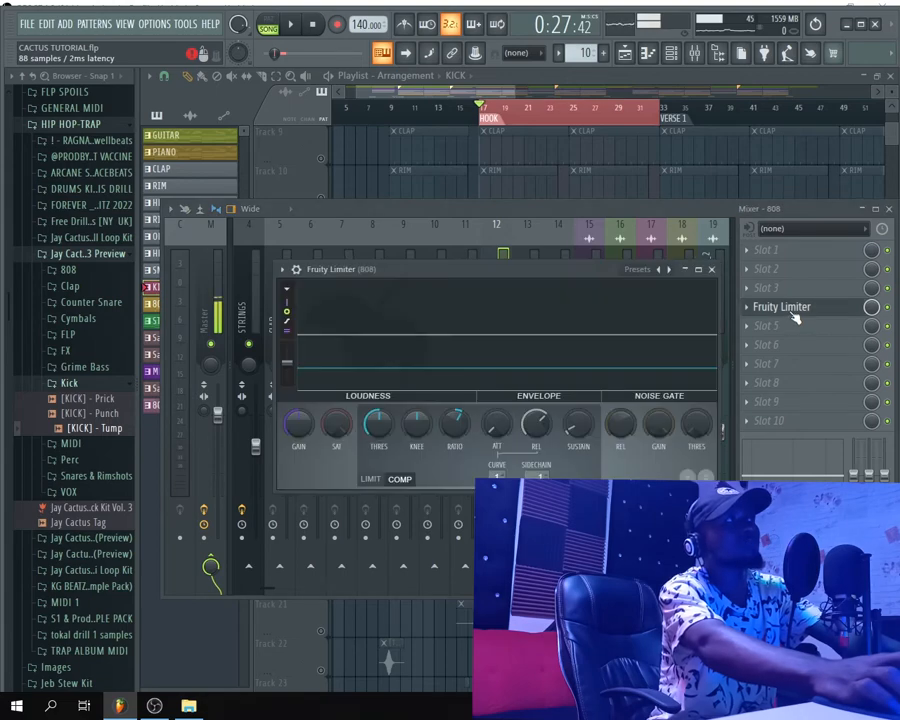
pyautogui.click(371, 480)
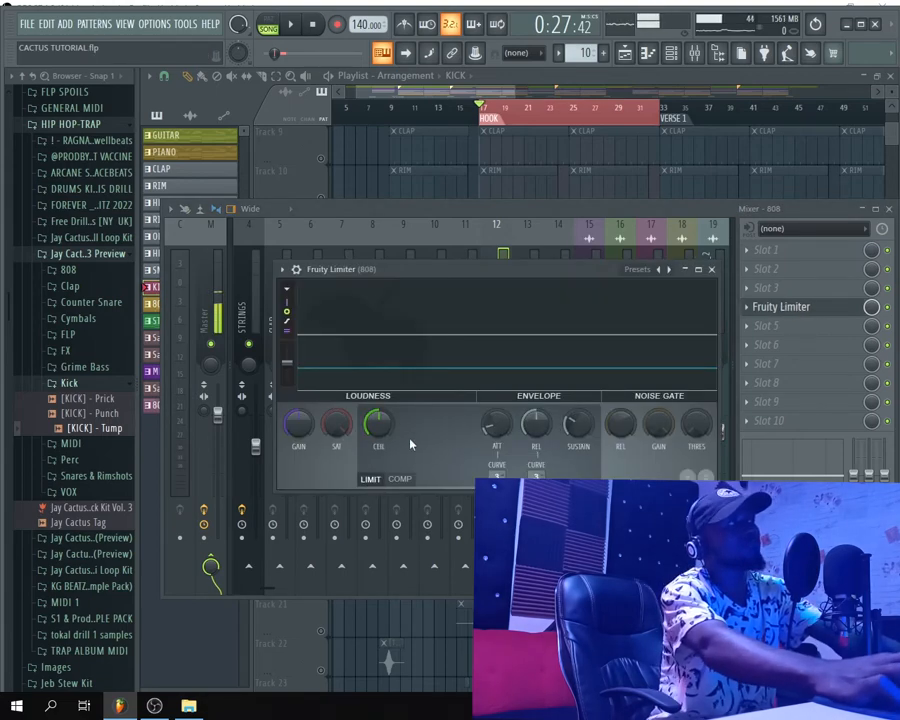
pyautogui.click(403, 480)
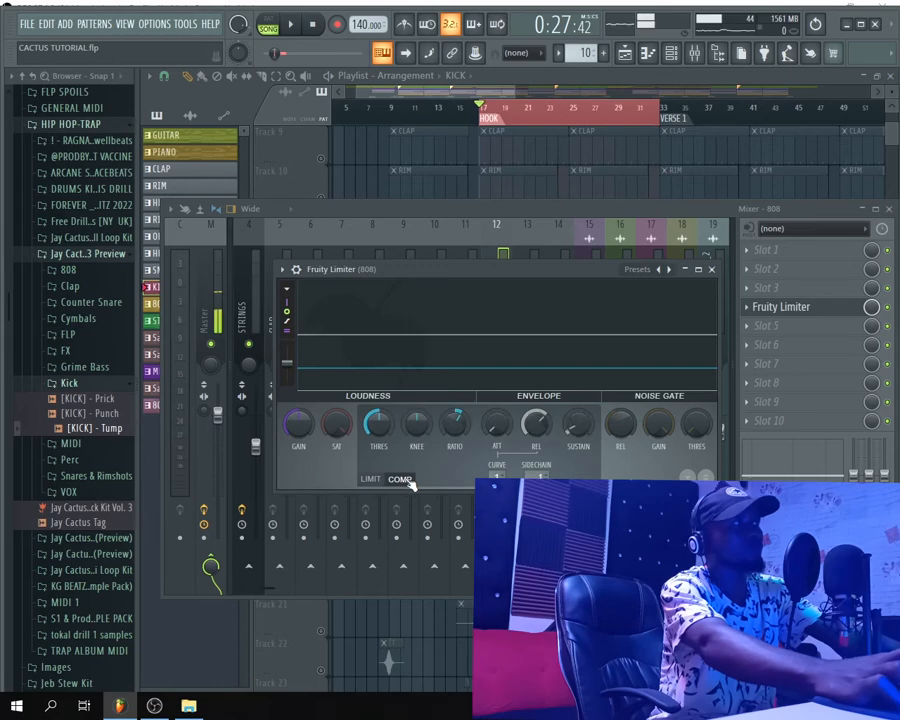
pyautogui.rightClick(535, 476)
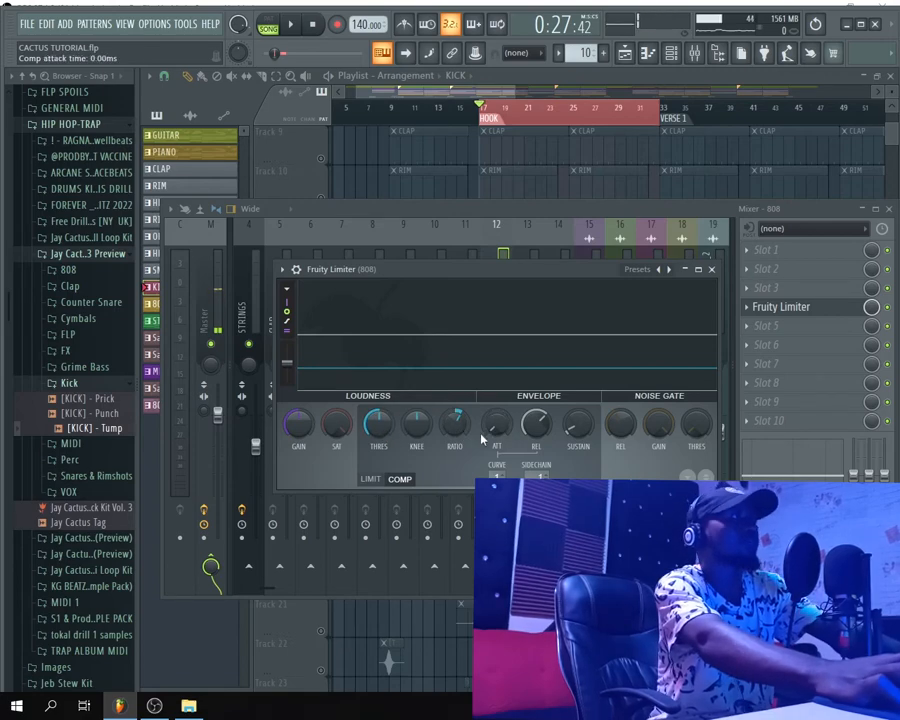
pyautogui.click(712, 270)
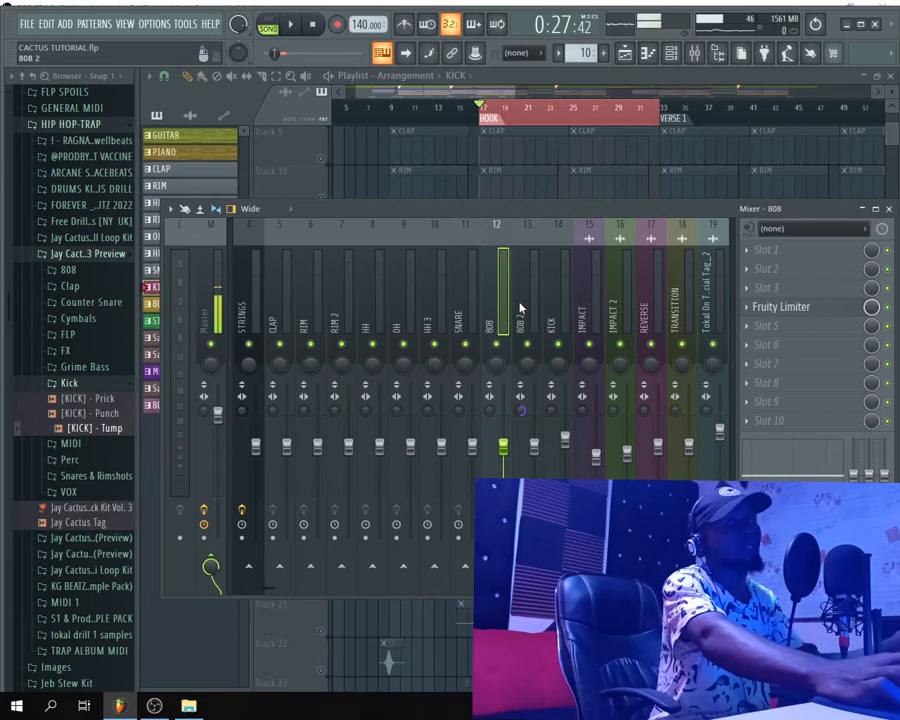
pyautogui.press('F9')
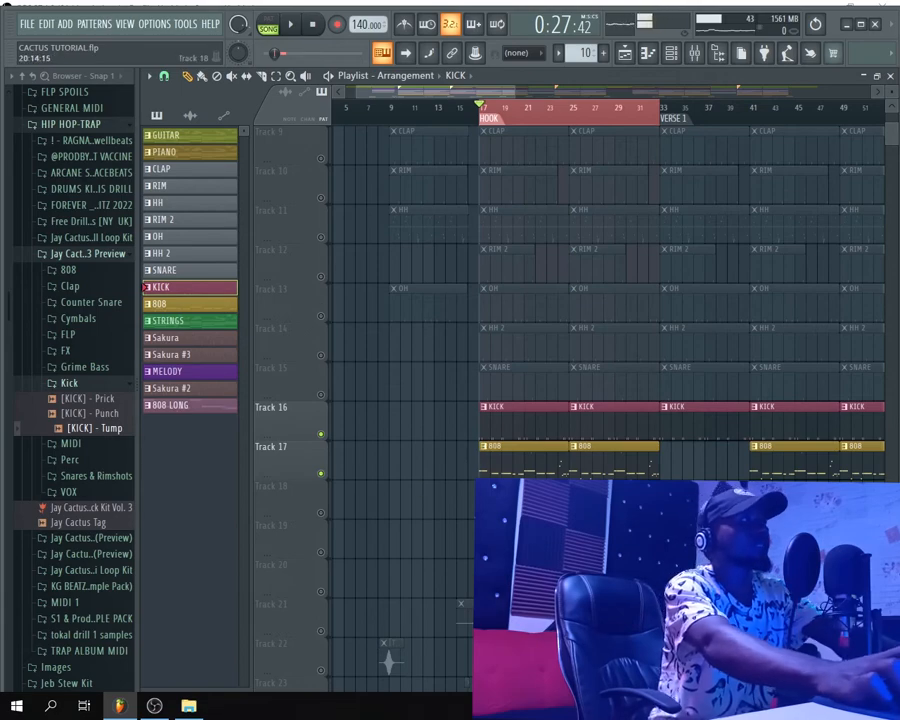
# Solo the SNARE on Track 15, unmute Tracks 14, 16 and 17, and play the HOOK section with these parts
pyautogui.scroll(3, 389, 660)
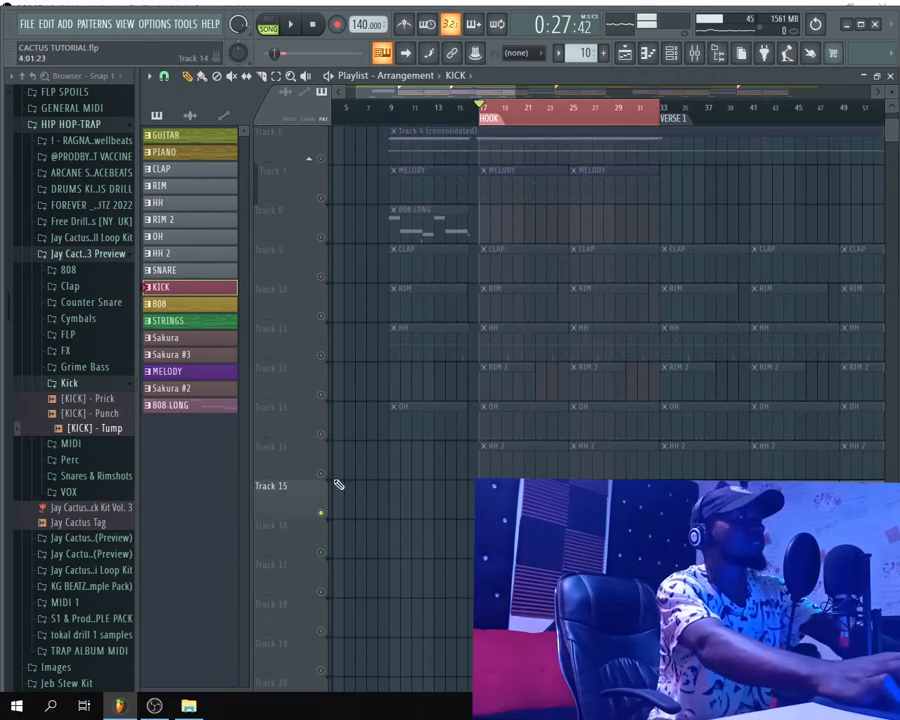
pyautogui.click(322, 474)
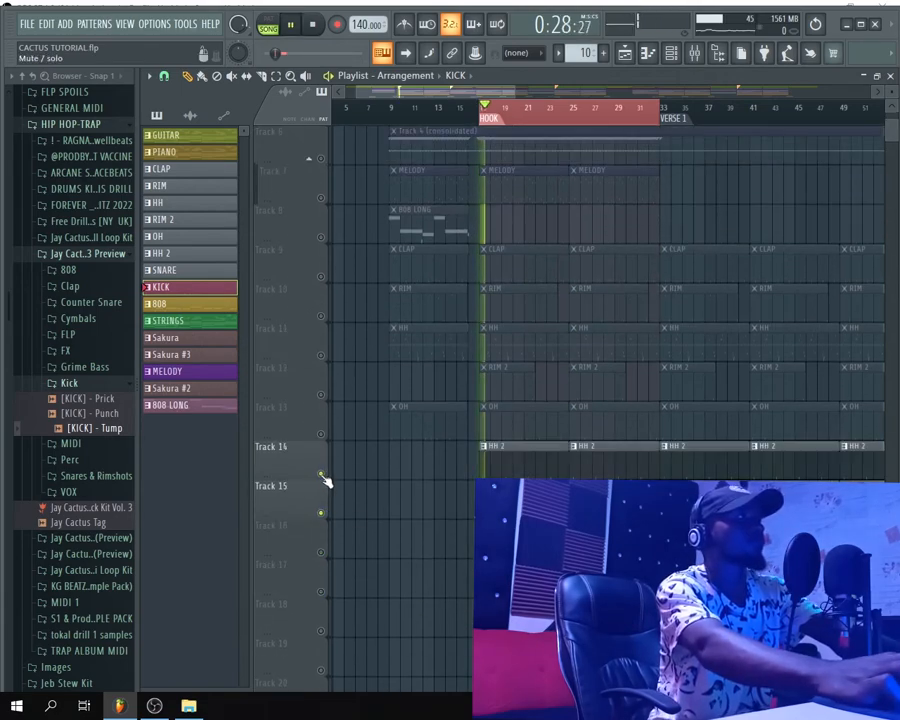
pyautogui.click(322, 553)
pyautogui.click(322, 592)
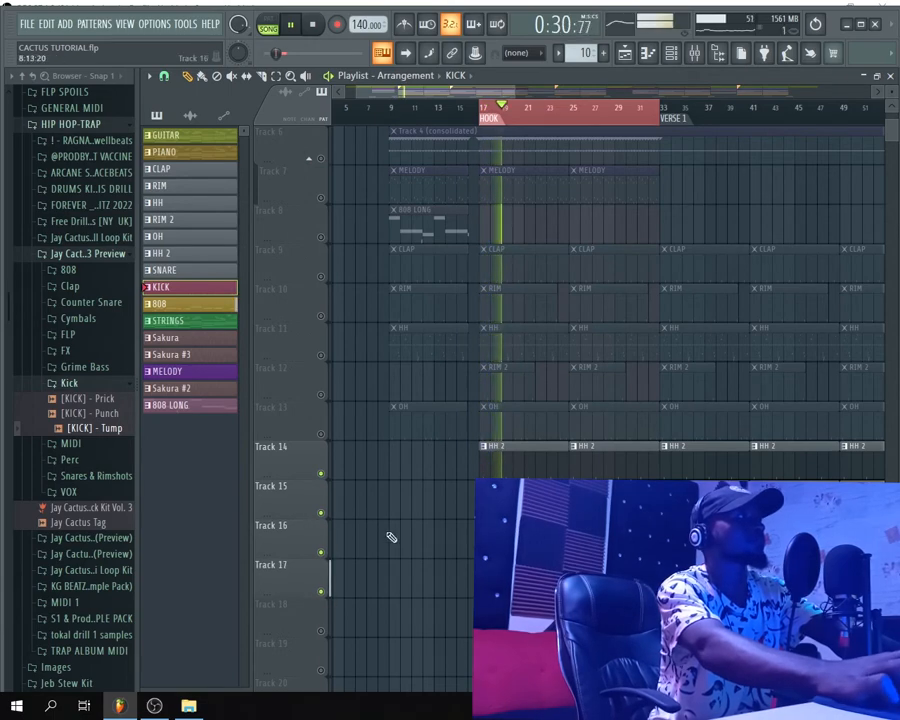
pyautogui.scroll(1, 382, 508)
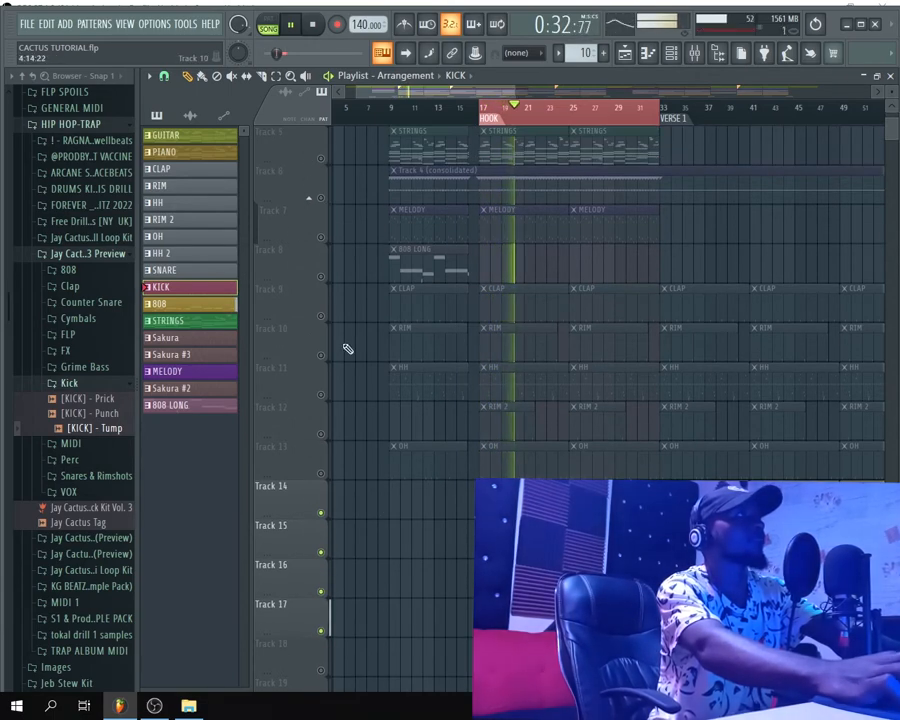
pyautogui.press('space')
# Unmute the CLAP on Track 9, select its pattern, and play the HOOK section with it included
pyautogui.click(321, 316)
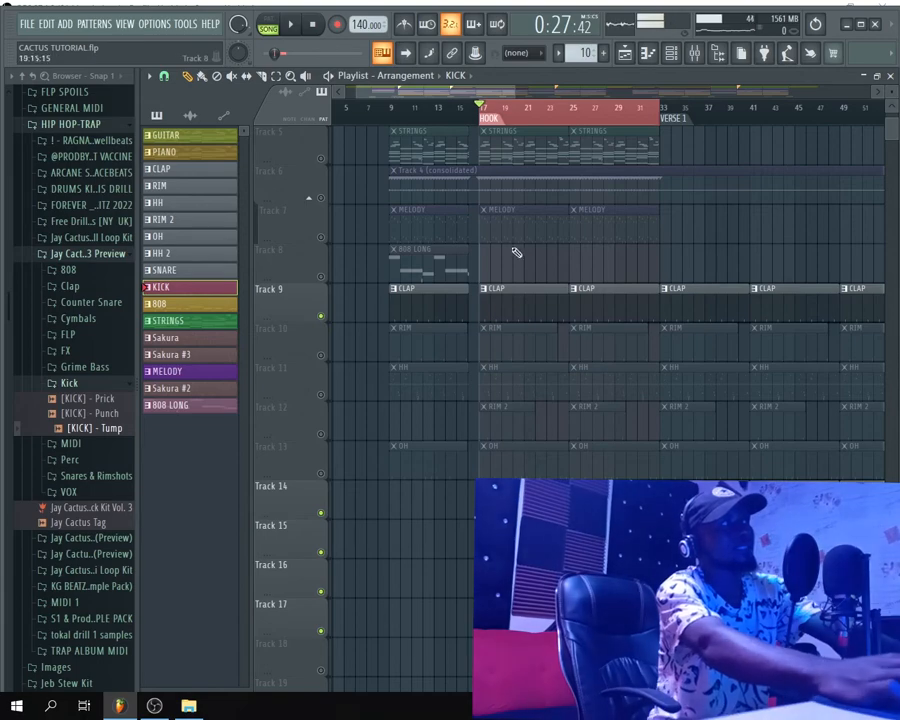
pyautogui.click(516, 304)
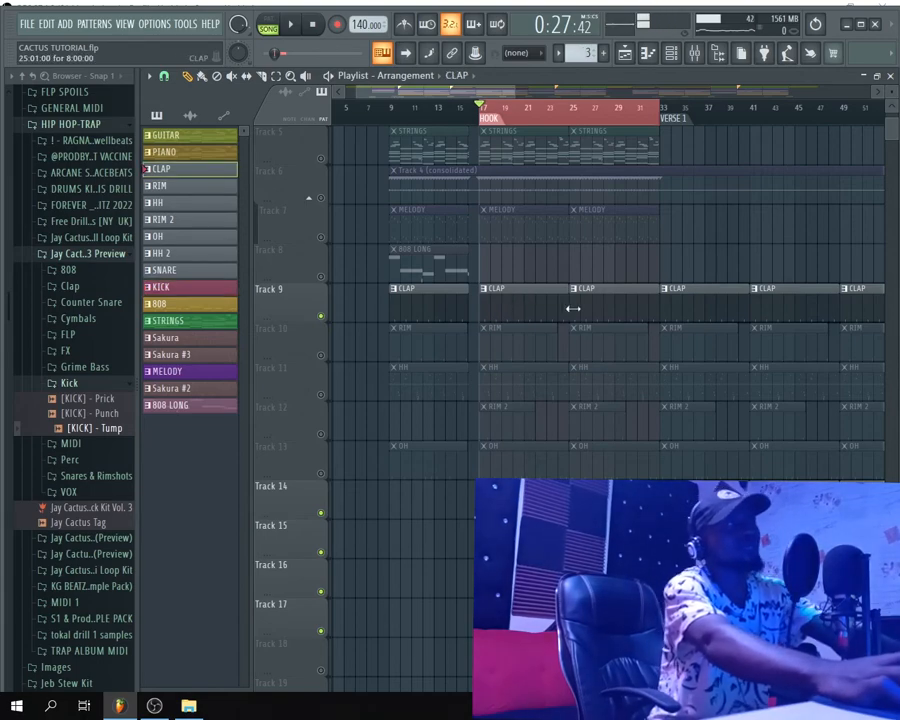
pyautogui.press('space')
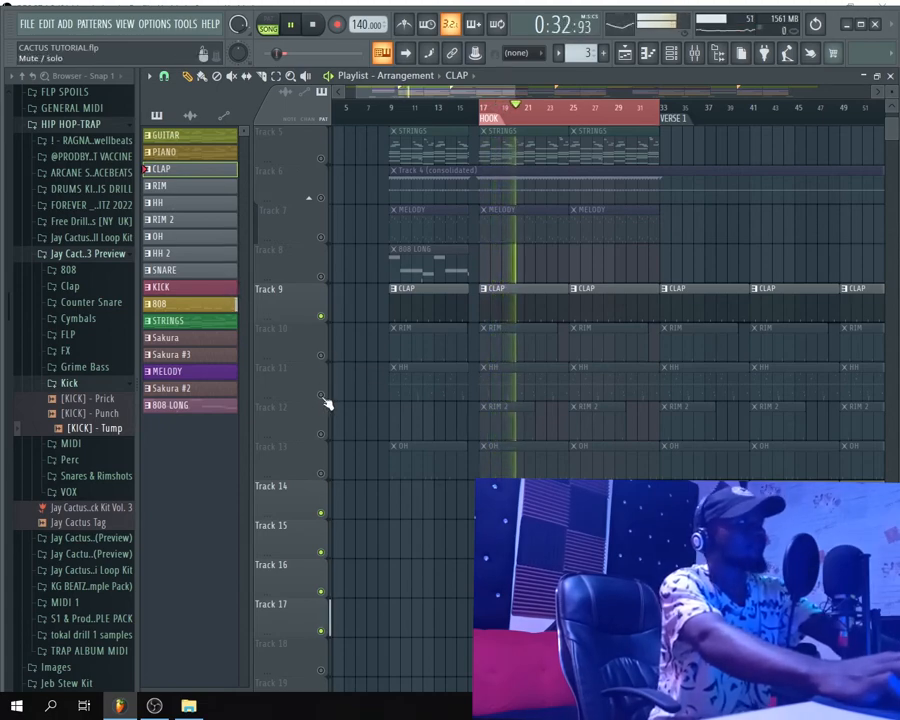
pyautogui.press('space')
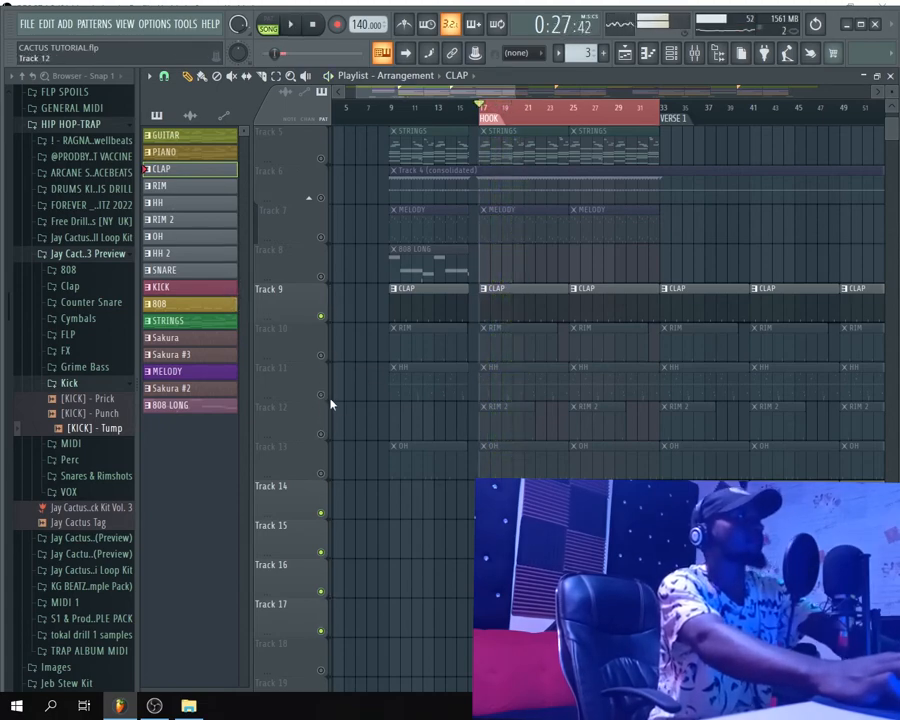
# Unmute the HH on Track 11, select its pattern, and open the Hypnosis HiHat (5) channel's piano roll
pyautogui.click(321, 395)
pyautogui.click(520, 383)
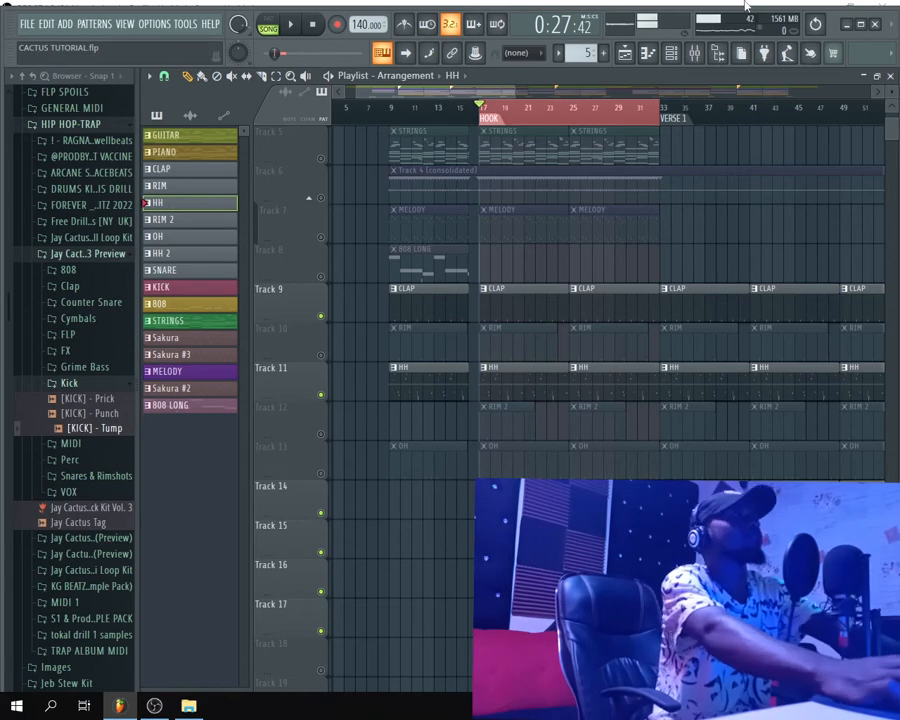
pyautogui.click(676, 56)
pyautogui.click(333, 217)
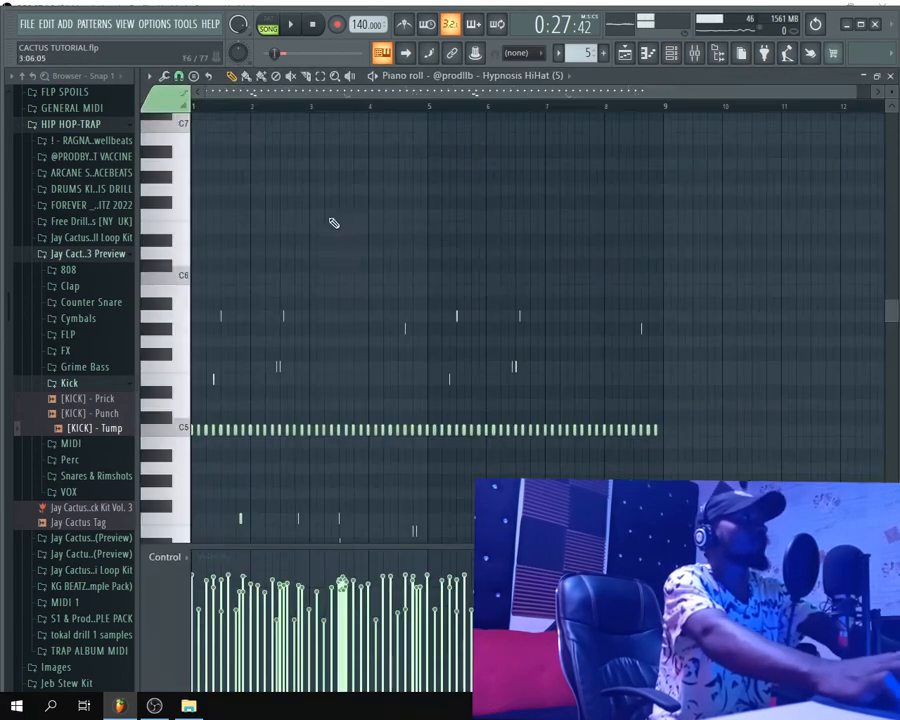
# Play the beat while examining the hi-hat's notes and rolls in the piano roll, and return to the playlist
pyautogui.press('space')
pyautogui.scroll(3, 662, 300)
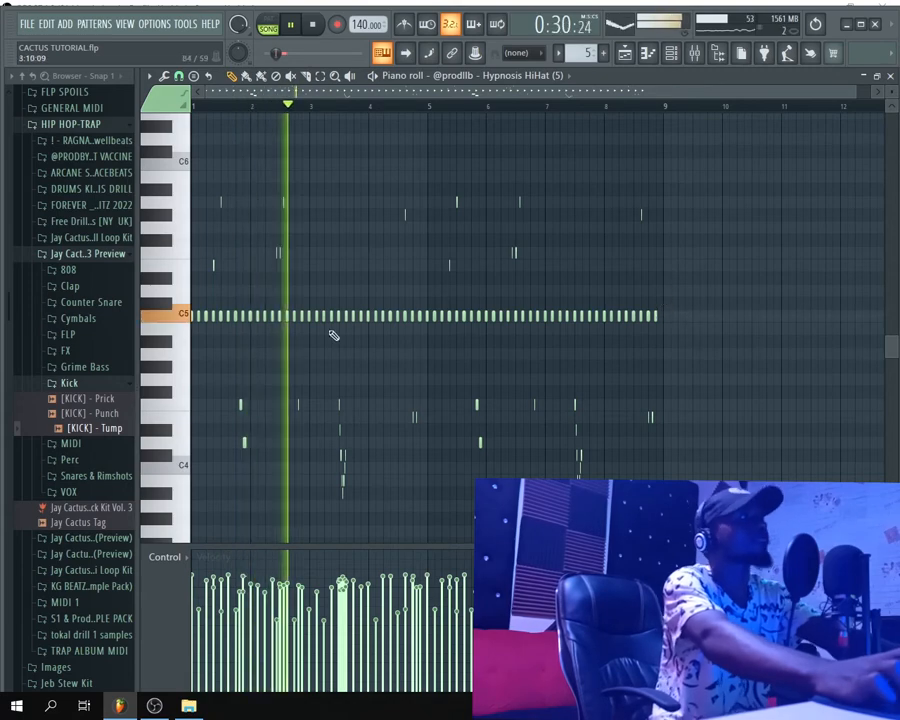
pyautogui.keyDown('ctrl'); pyautogui.scroll(3, 460, 373); pyautogui.keyUp('ctrl')
pyautogui.scroll(-3, 507, 383)
pyautogui.keyDown('ctrl'); pyautogui.scroll(-4, 507, 383); pyautogui.keyUp('ctrl')
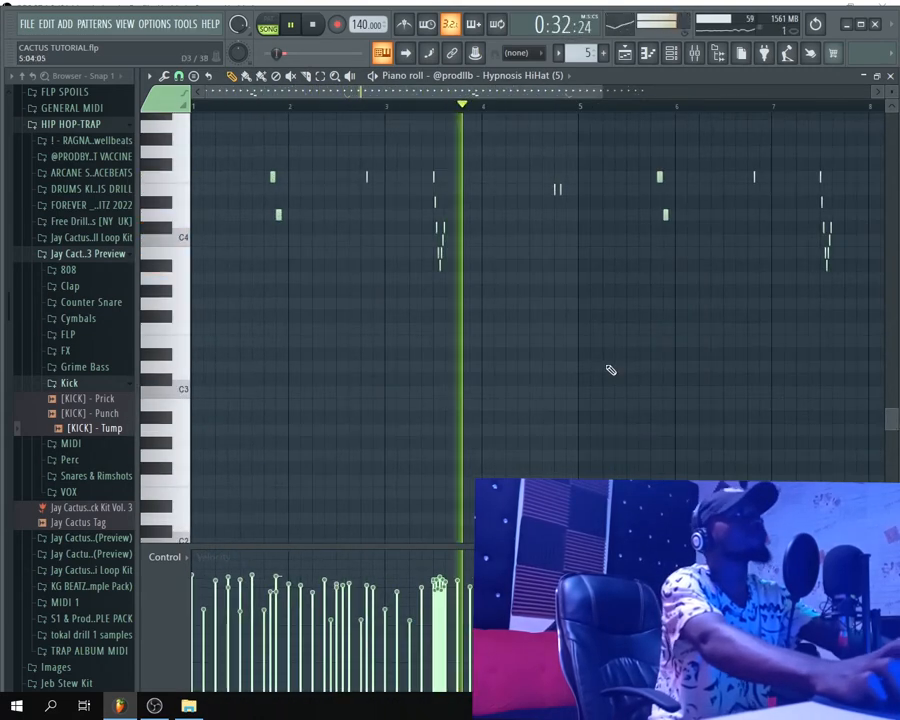
pyautogui.scroll(6, 609, 362)
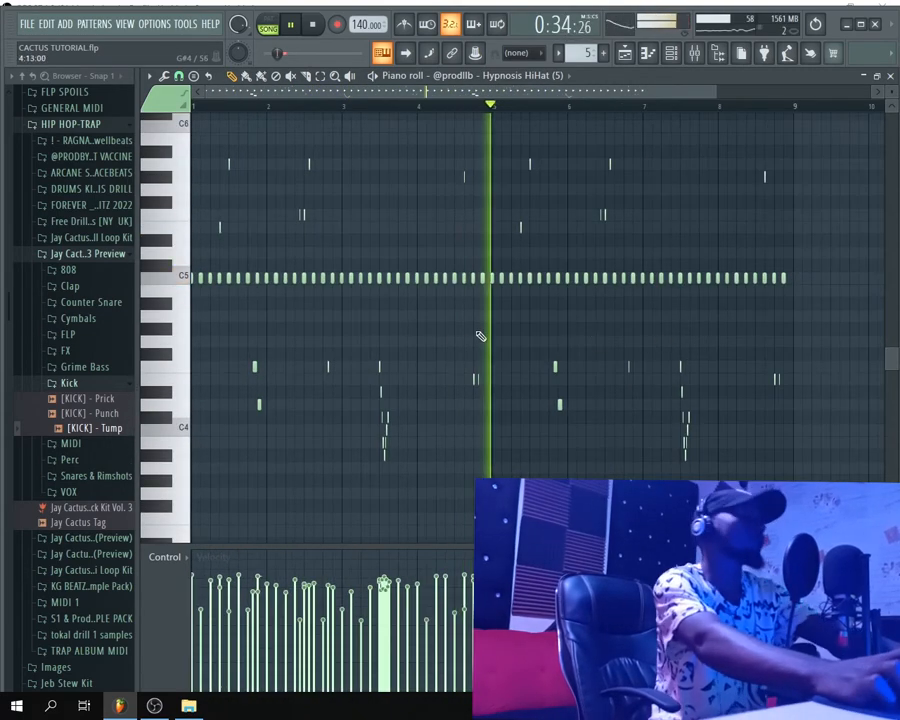
pyautogui.click(889, 77)
pyautogui.click(796, 79)
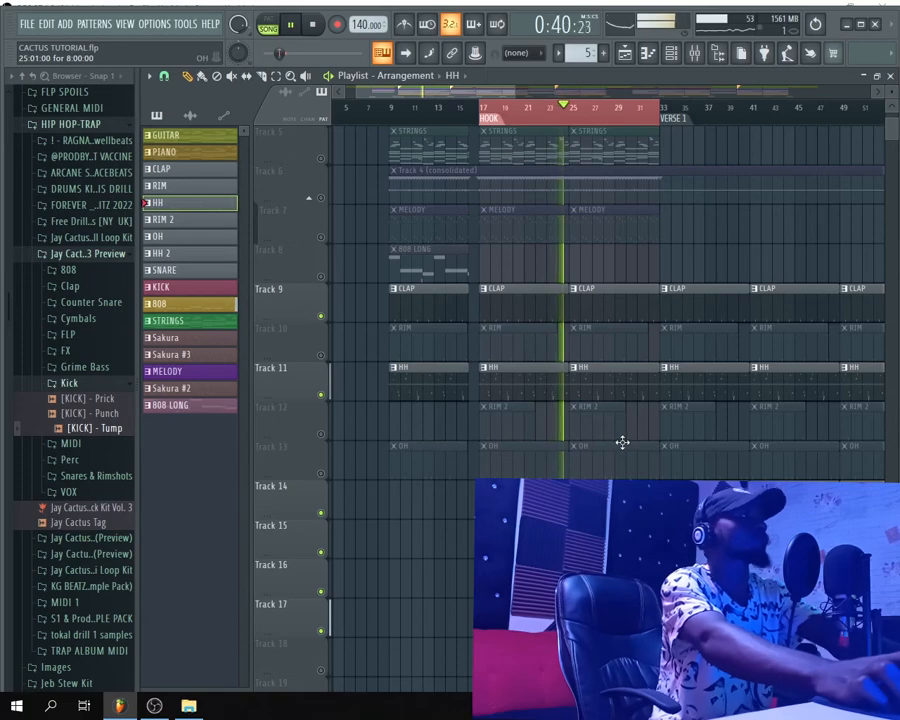
pyautogui.press('space')
# Unmute the RIM 2 on Track 12, select its pattern, and play the HOOK section with it included
pyautogui.click(321, 435)
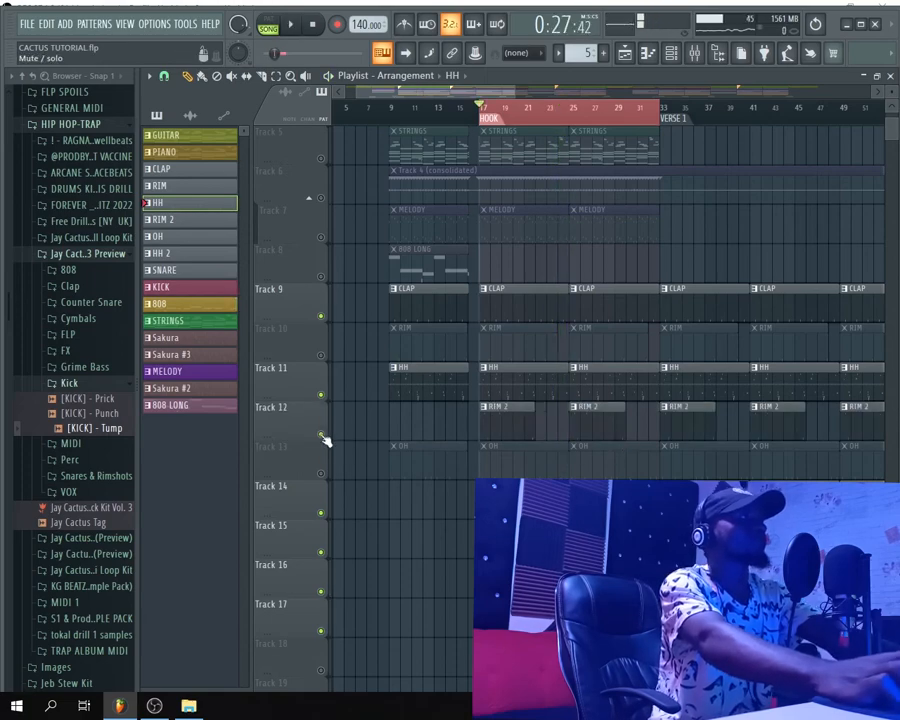
pyautogui.click(499, 427)
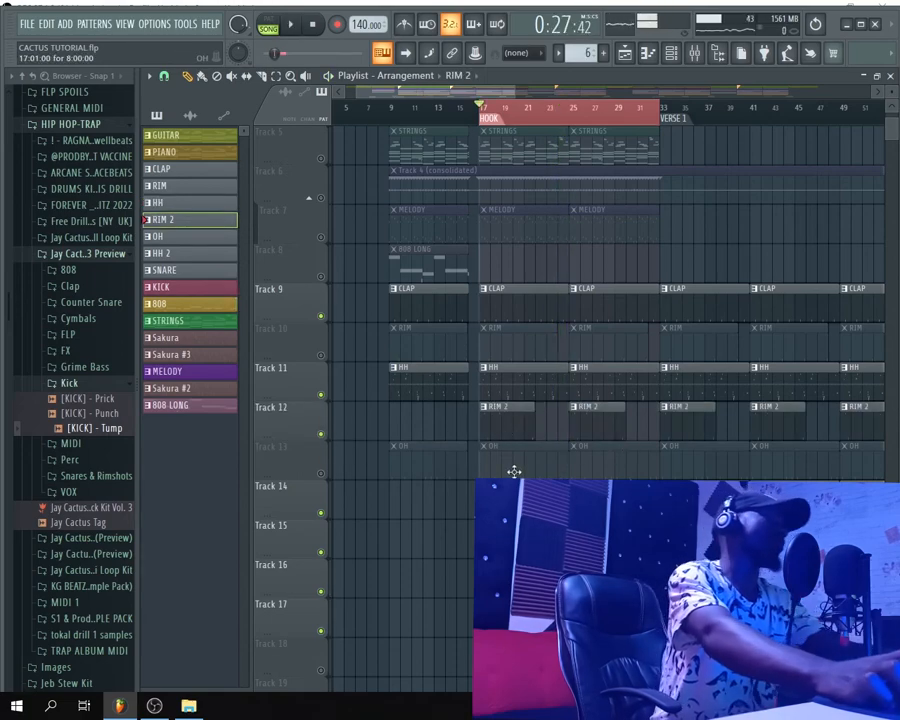
pyautogui.press('space')
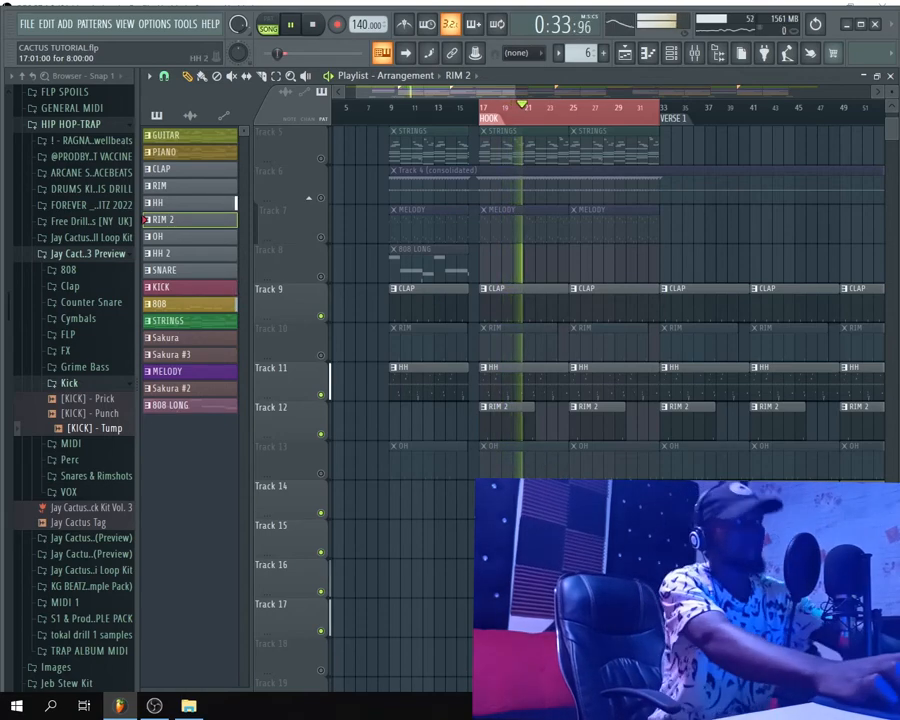
pyautogui.press('space')
# Unmute the OH on Track 13 and play the HOOK section with the open hat included
pyautogui.click(321, 474)
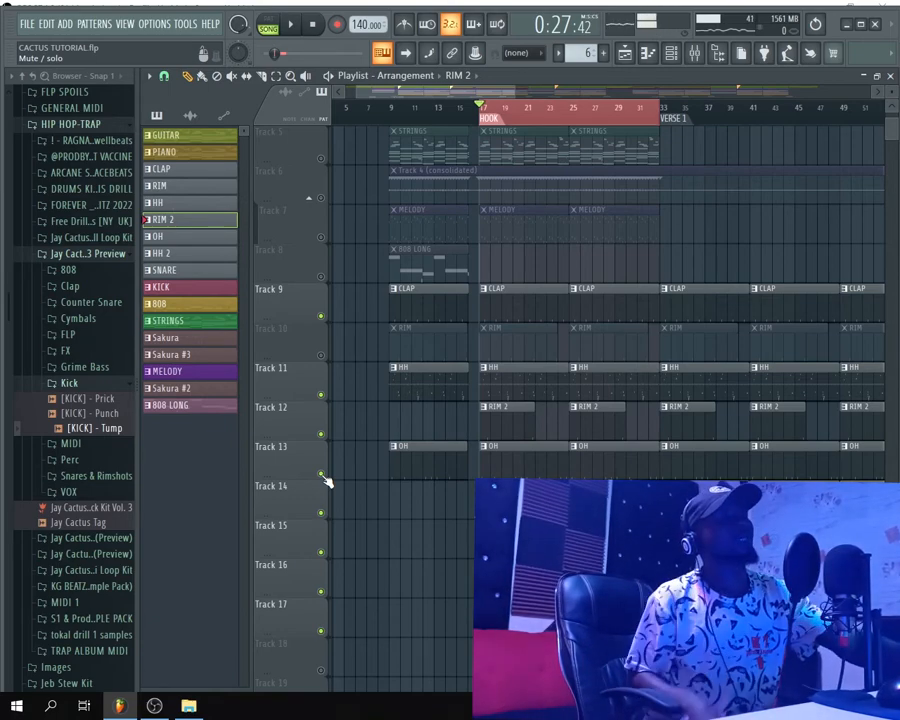
pyautogui.press('space')
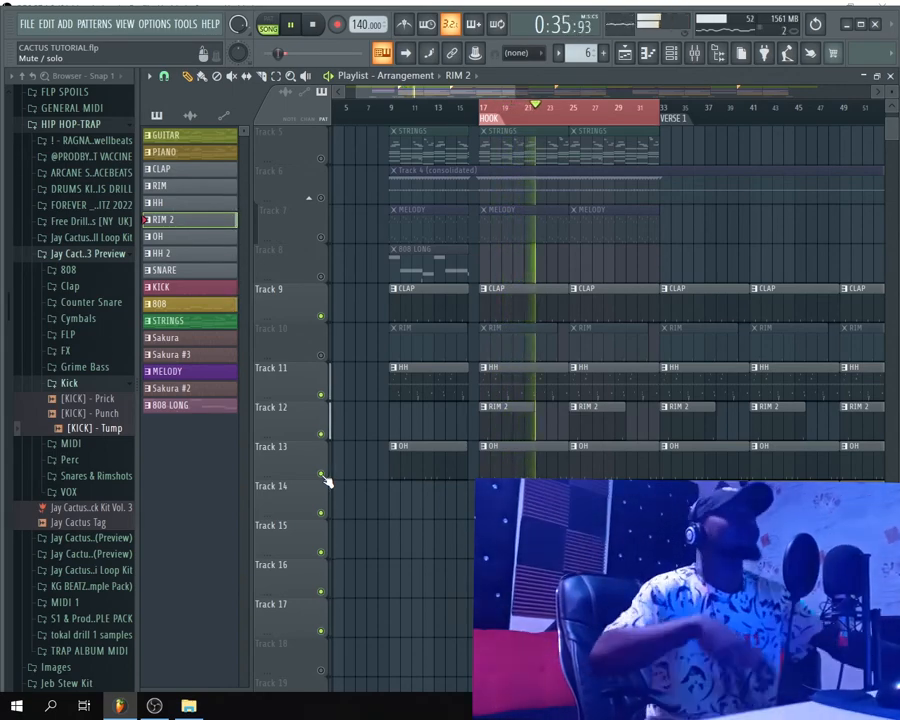
pyautogui.press('space')
# Unmute the RIM on Track 10 and play the HOOK section with it included
pyautogui.click(321, 356)
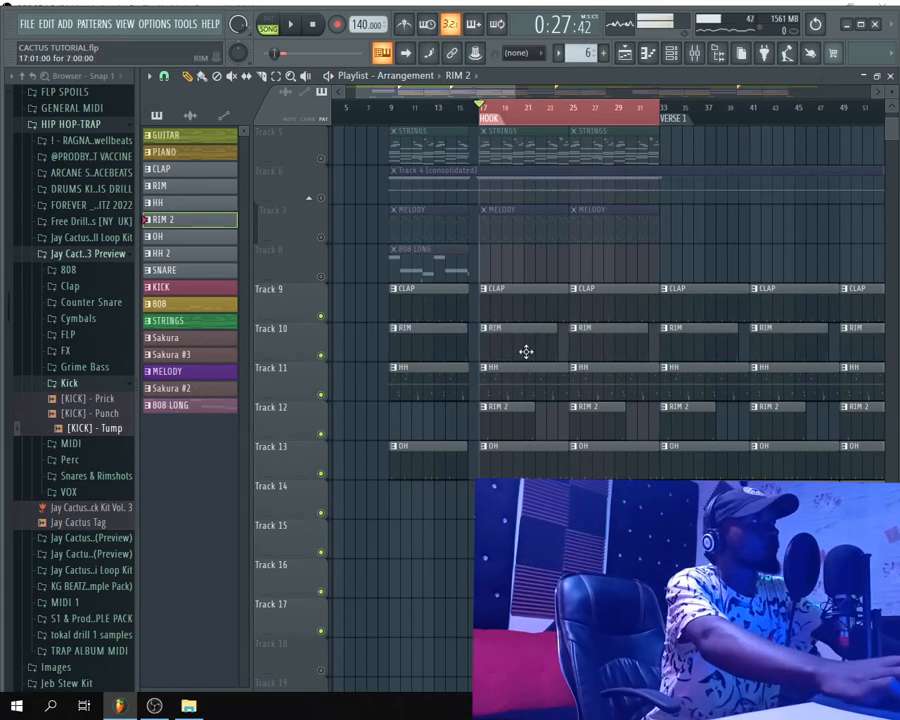
pyautogui.press('space')
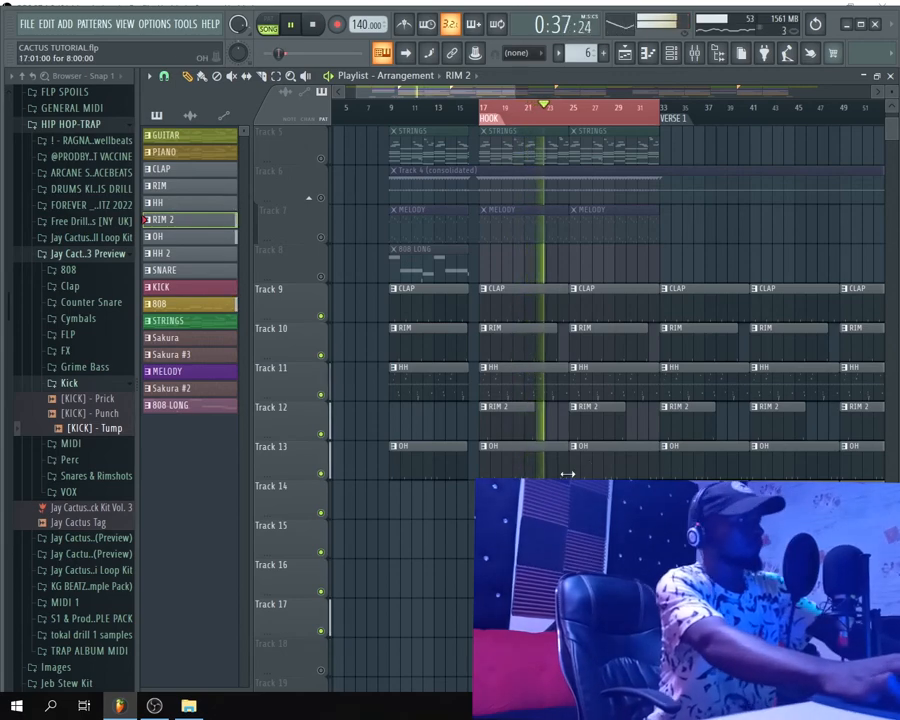
pyautogui.press('space')
# Place the playhead at bar 9 and solo the 808 LONG on Track 8
pyautogui.scroll(-3, 386, 580)
pyautogui.scroll(-2, 390, 580)
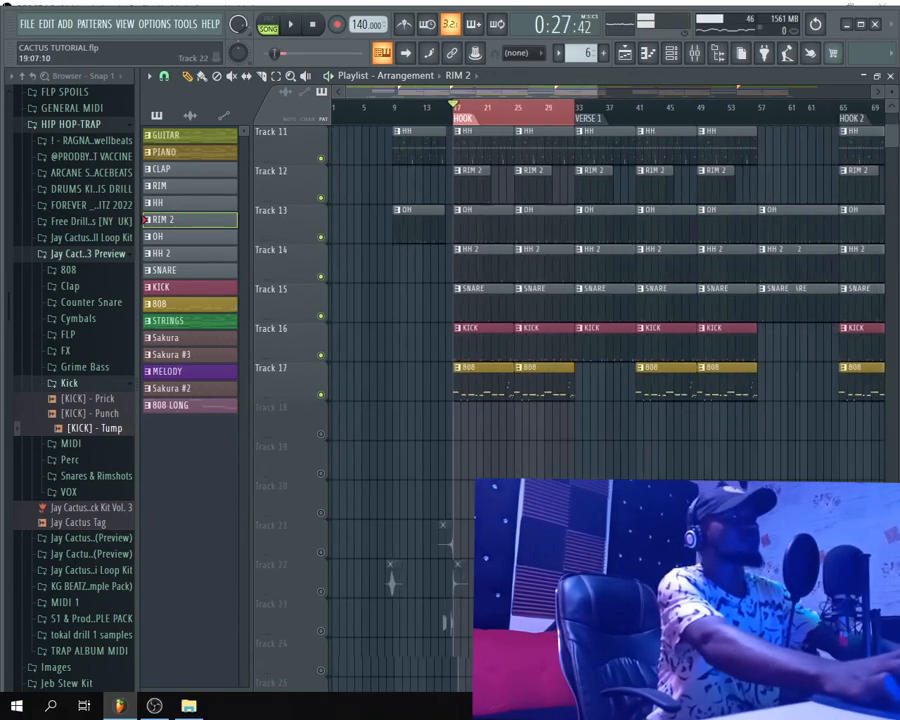
pyautogui.scroll(3, 420, 560)
pyautogui.scroll(2, 391, 547)
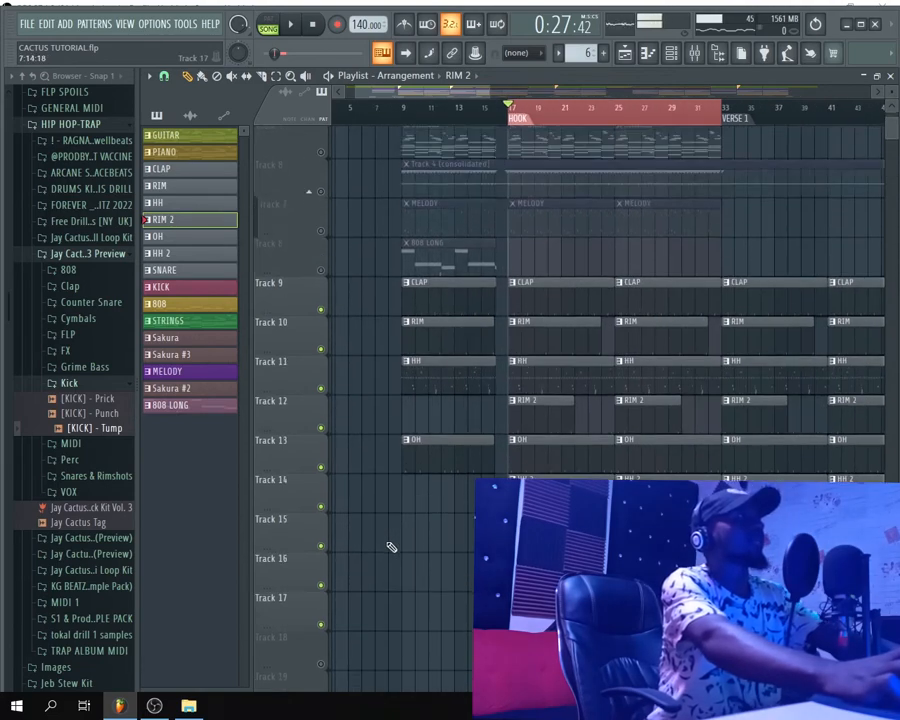
pyautogui.scroll(1, 391, 547)
pyautogui.click(405, 111)
pyautogui.scroll(3, 379, 416)
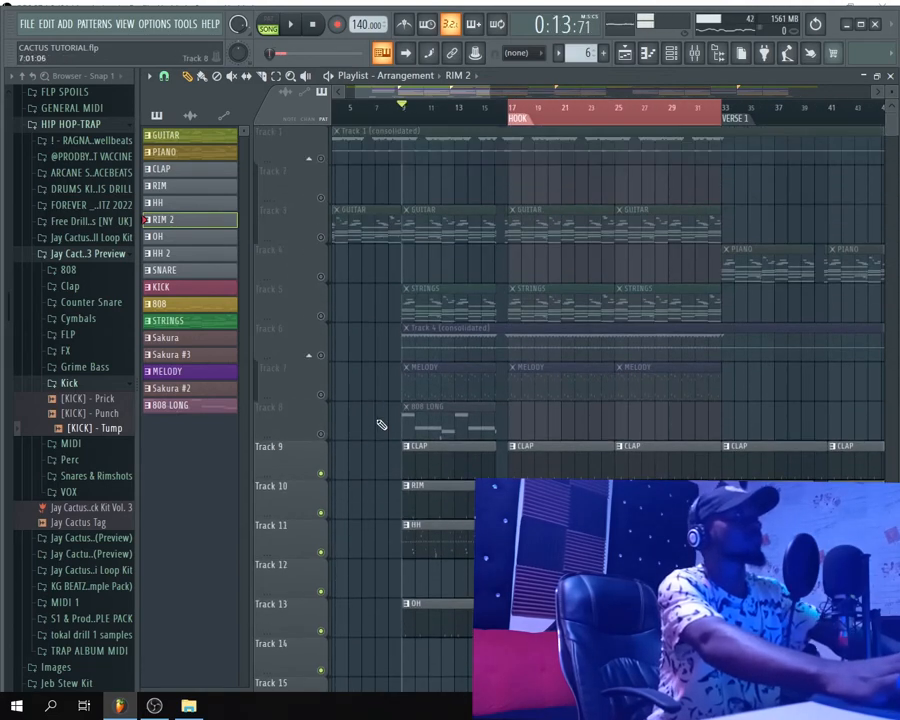
pyautogui.scroll(-2, 377, 457)
pyautogui.scroll(1, 360, 466)
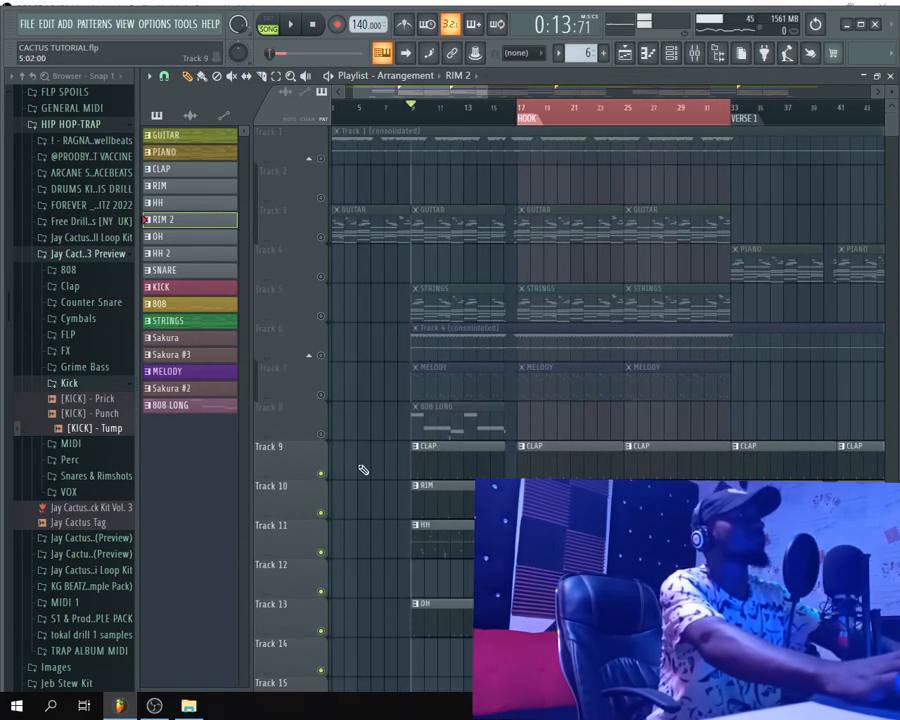
pyautogui.scroll(-1, 420, 436)
pyautogui.rightClick(321, 395)
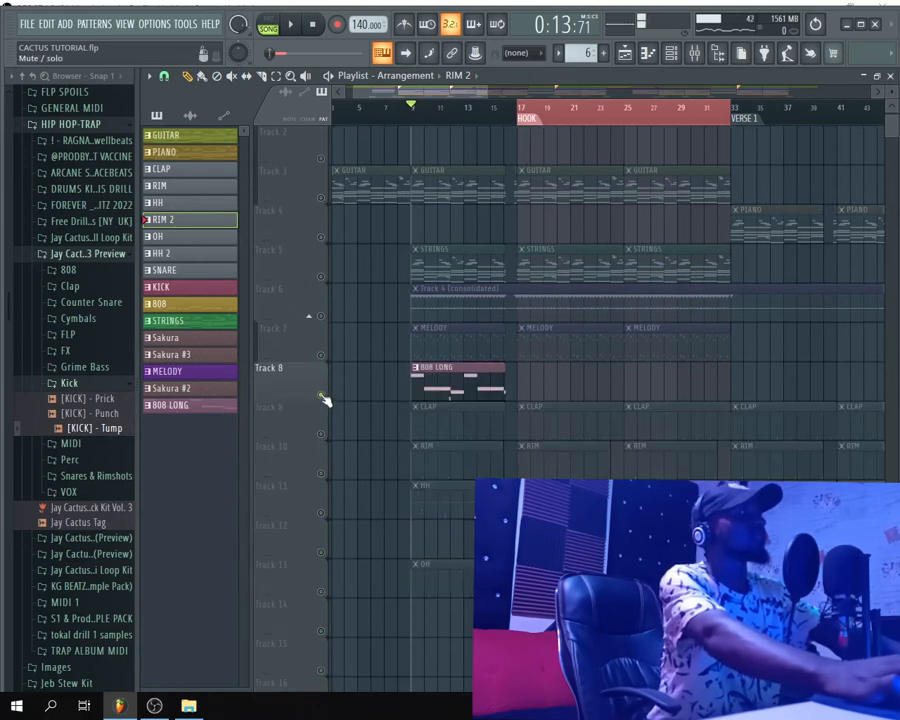
# Open the [808] Side Ting channel's piano roll from the 808 LONG pattern, play its notes, and return to the playlist
pyautogui.click(428, 380)
pyautogui.press('F6')
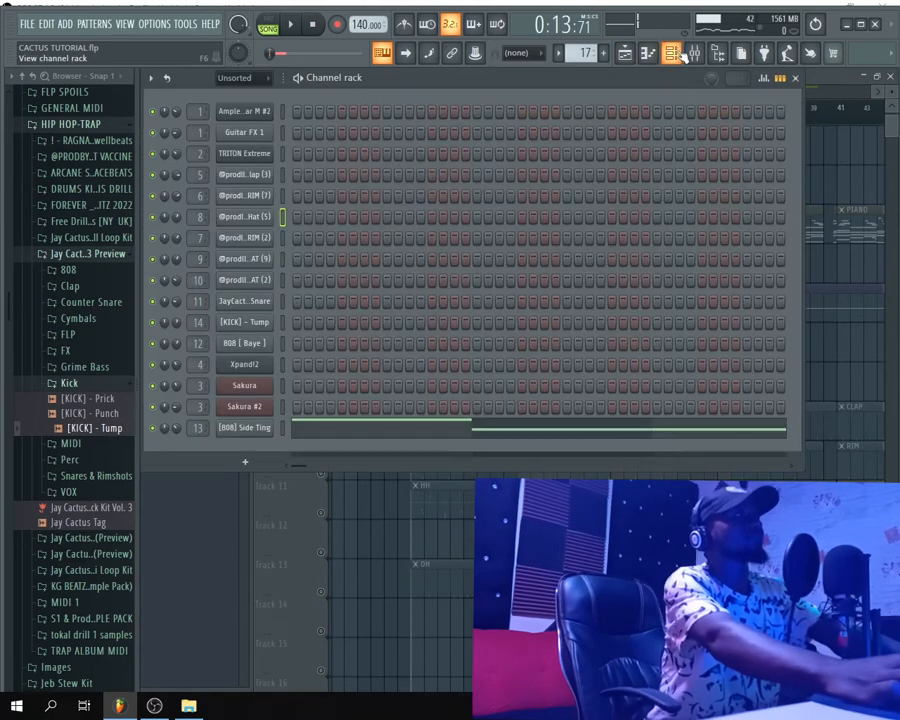
pyautogui.click(307, 432)
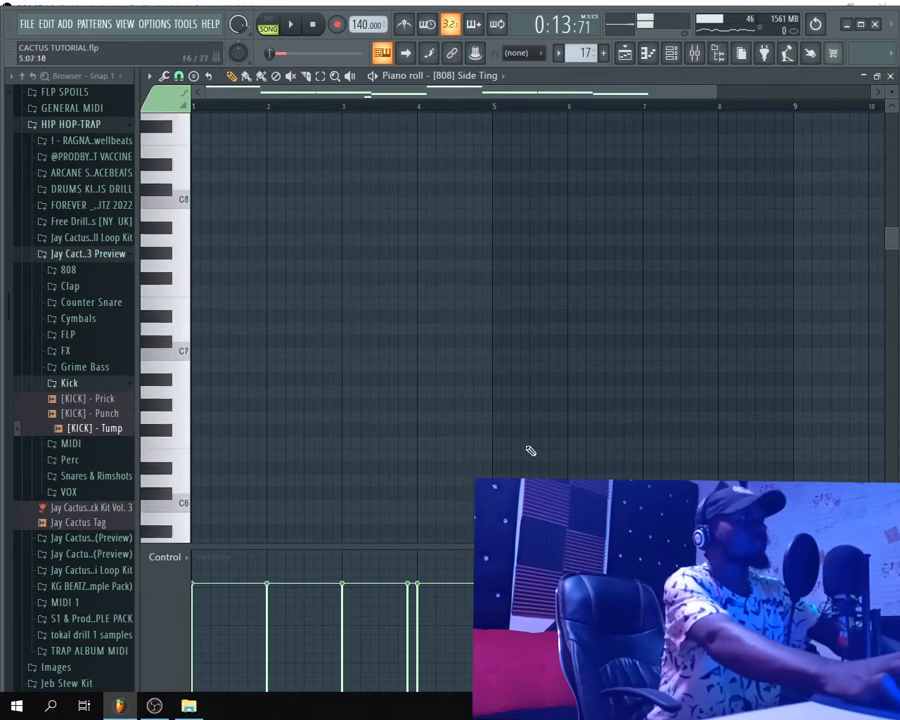
pyautogui.scroll(8, 488, 445)
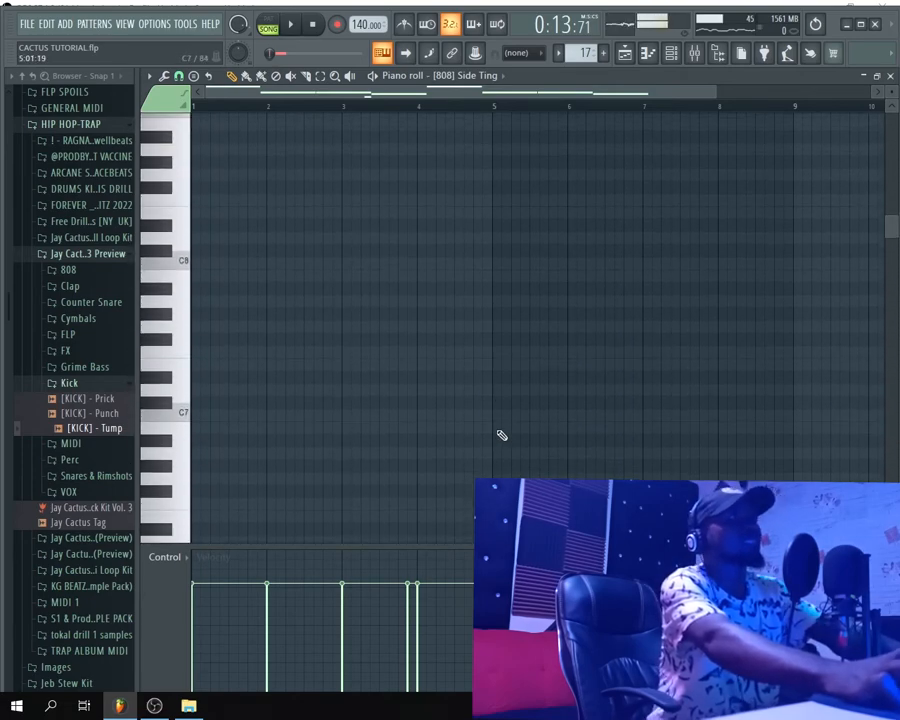
pyautogui.scroll(-2, 503, 434)
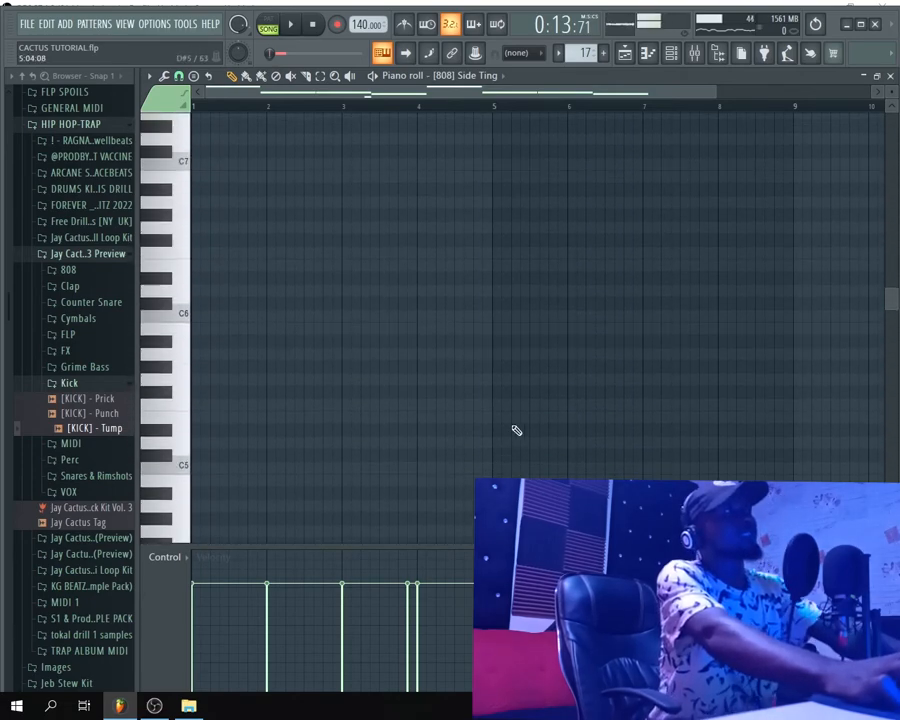
pyautogui.scroll(-2, 532, 410)
pyautogui.press('space')
pyautogui.scroll(4, 655, 304)
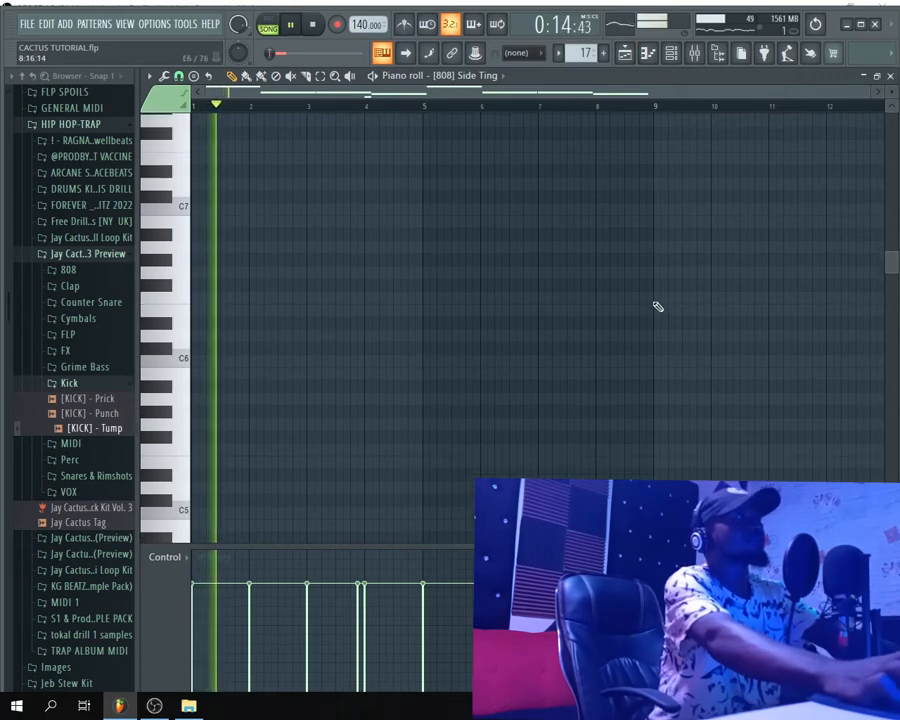
pyautogui.click(622, 56)
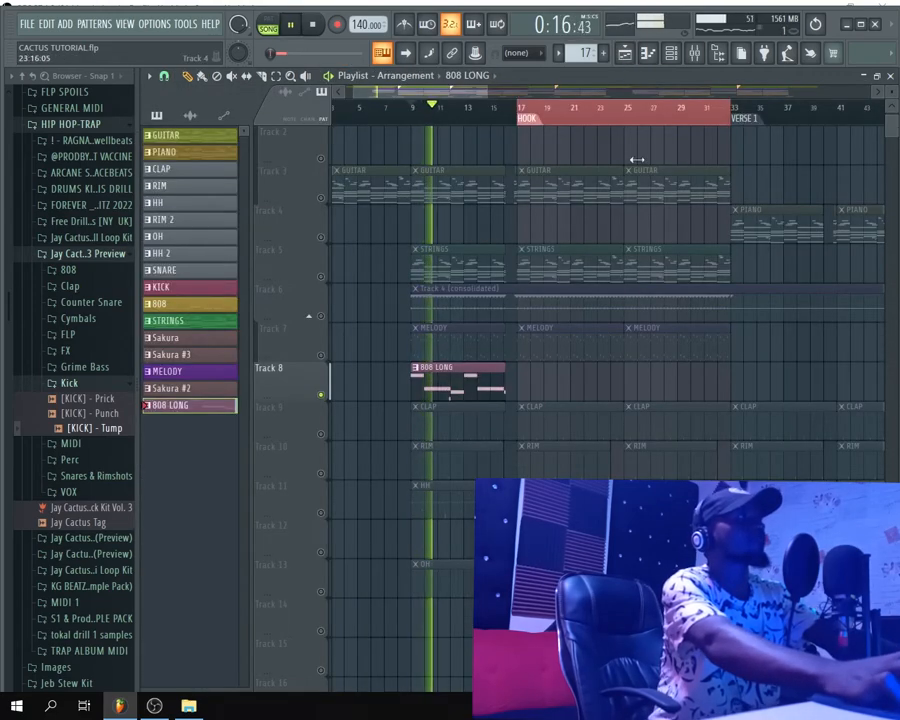
# Open the [808] Side Ting channel settings, examine its volume envelope and sample settings, and close them
pyautogui.click(670, 57)
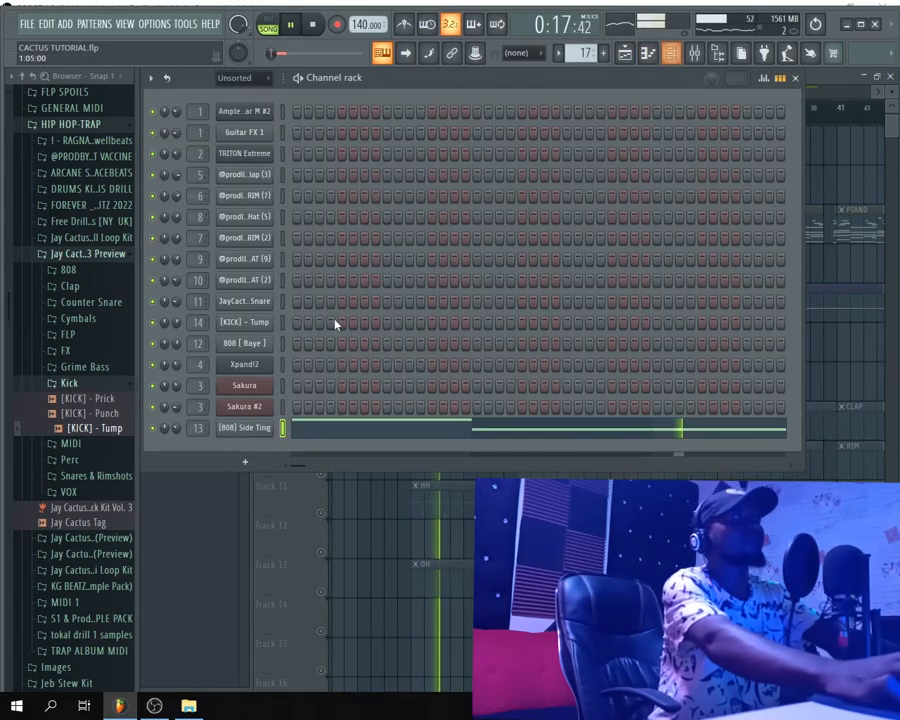
pyautogui.click(237, 428)
pyautogui.press('space')
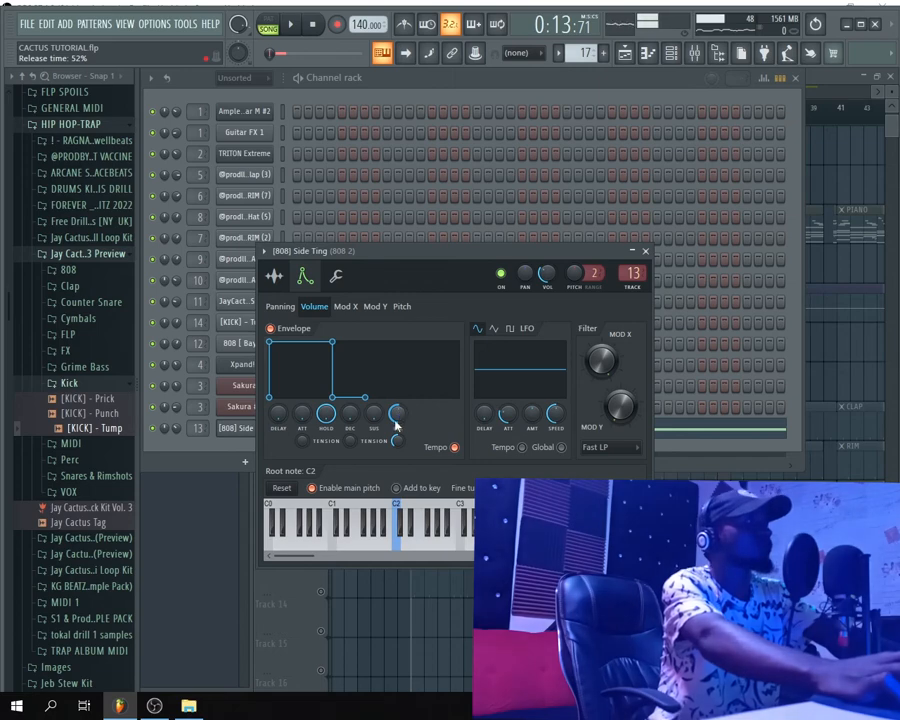
pyautogui.click(276, 279)
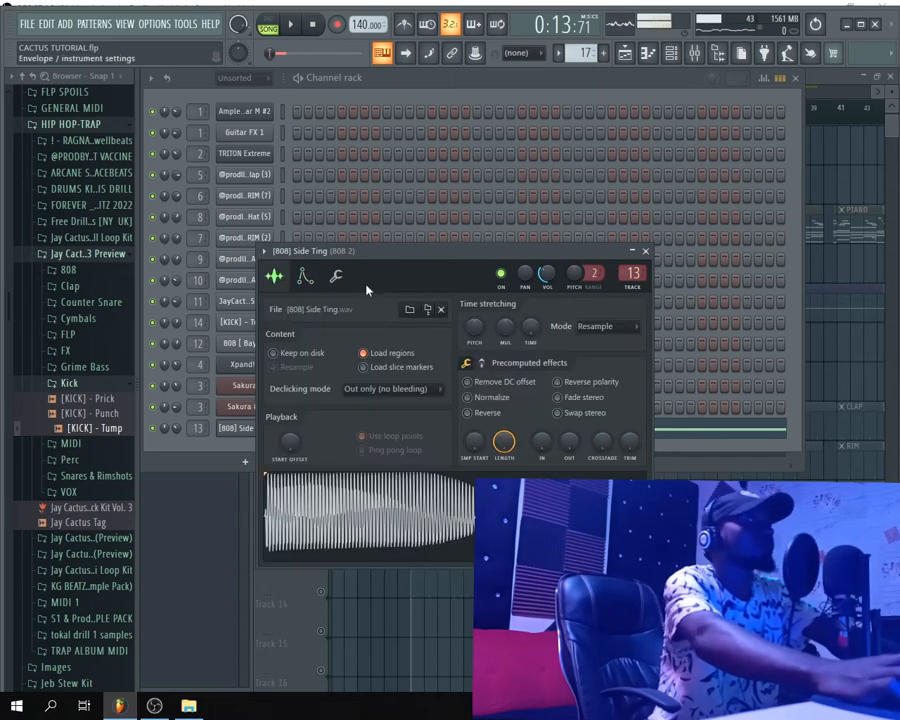
pyautogui.click(646, 251)
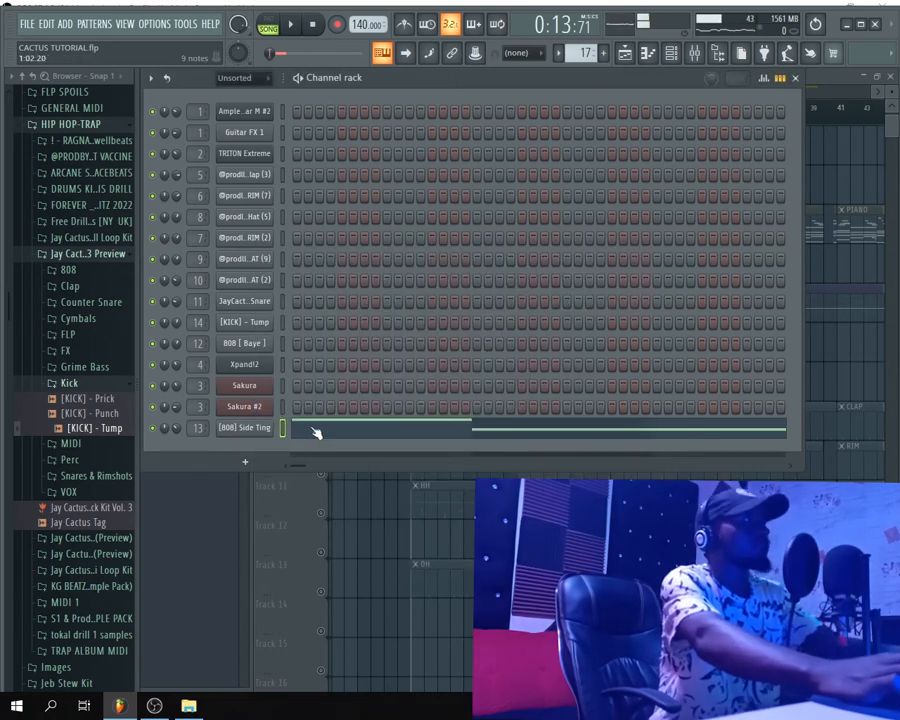
# Play the soloed 808 LONG again from bar 9 and close the channel rack
pyautogui.press('space')
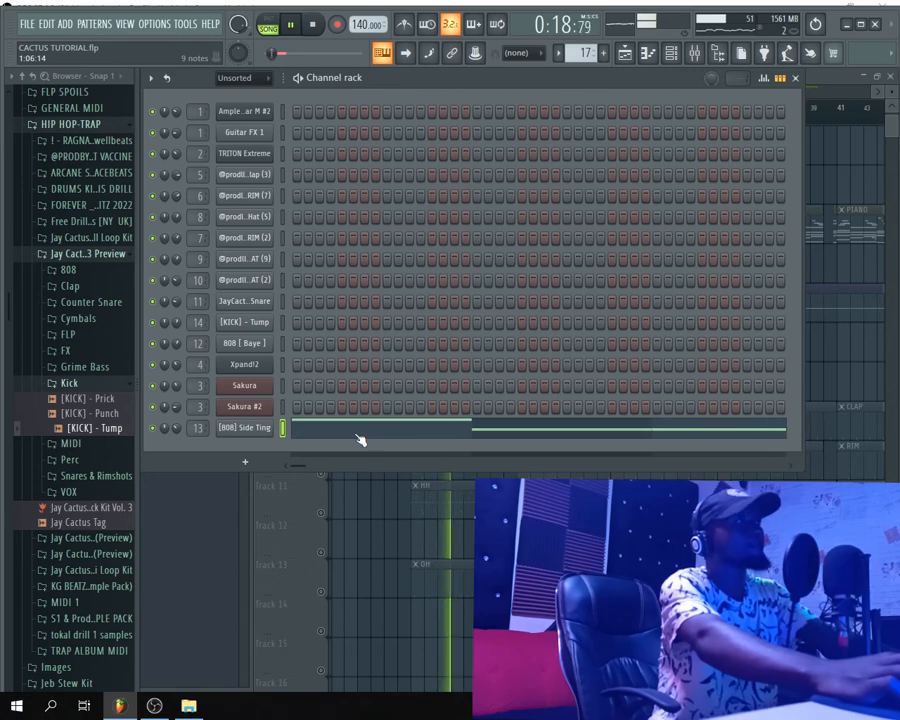
pyautogui.press('space')
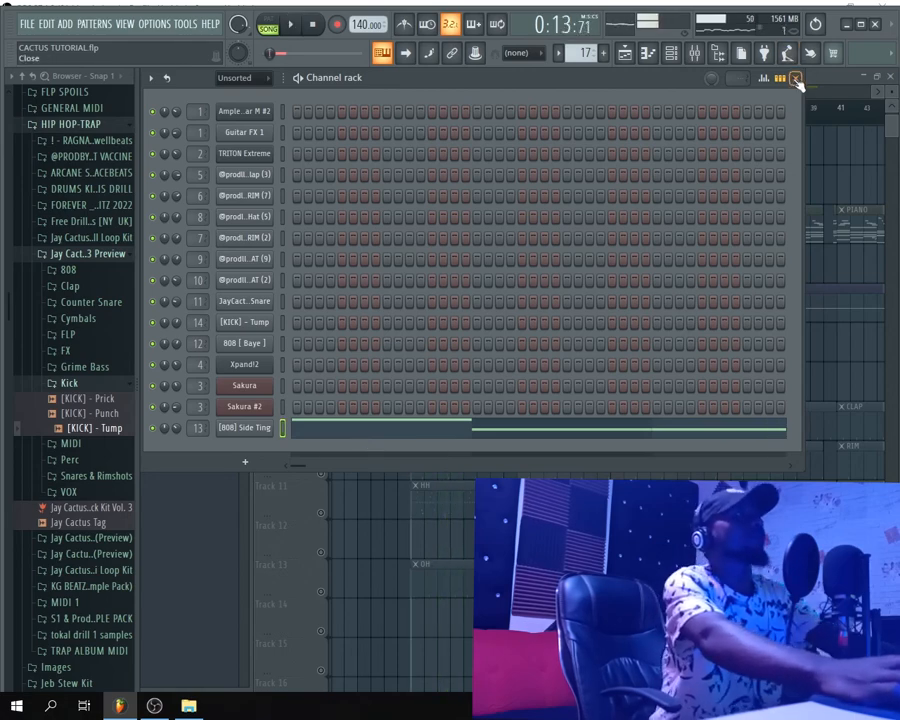
pyautogui.click(795, 77)
# Unmute the effect clip on Track 22 and play it from bar 8
pyautogui.scroll(-5, 640, 570)
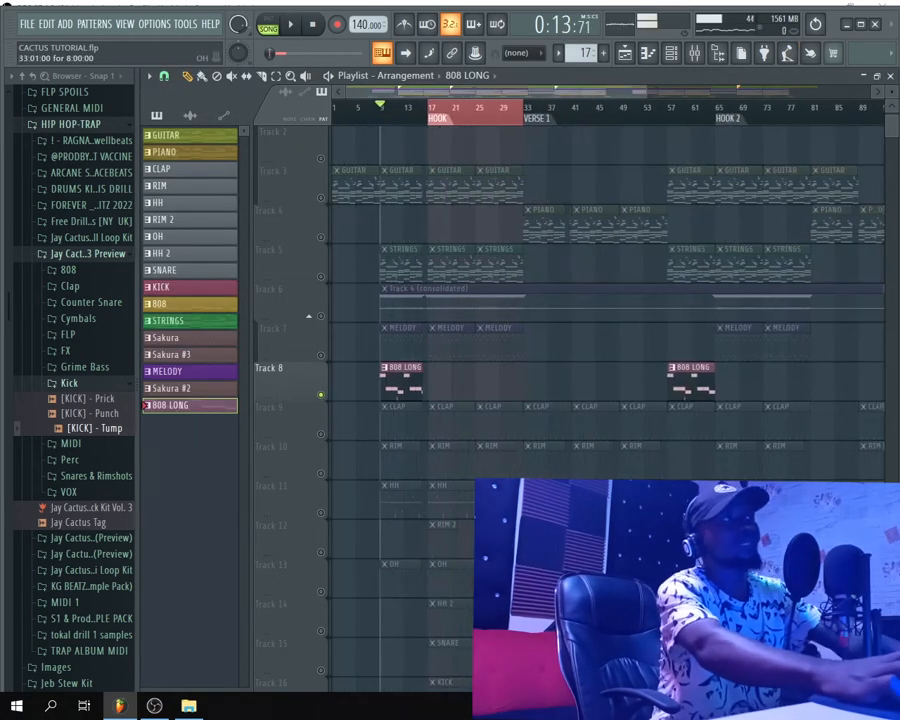
pyautogui.scroll(-5, 655, 578)
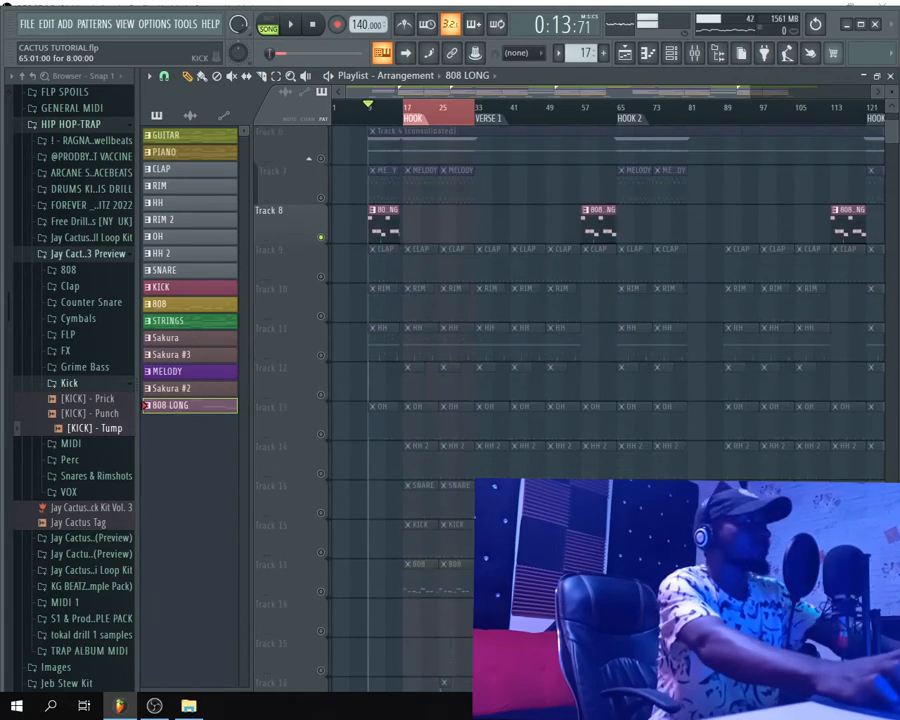
pyautogui.scroll(4, 368, 598)
pyautogui.scroll(3, 370, 598)
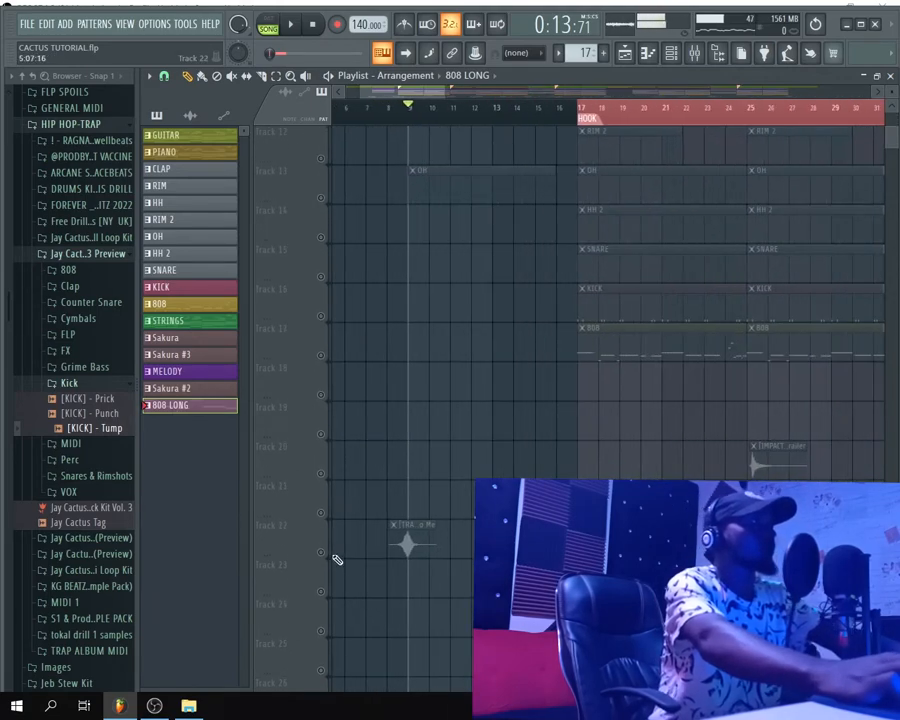
pyautogui.click(321, 551)
pyautogui.click(389, 108)
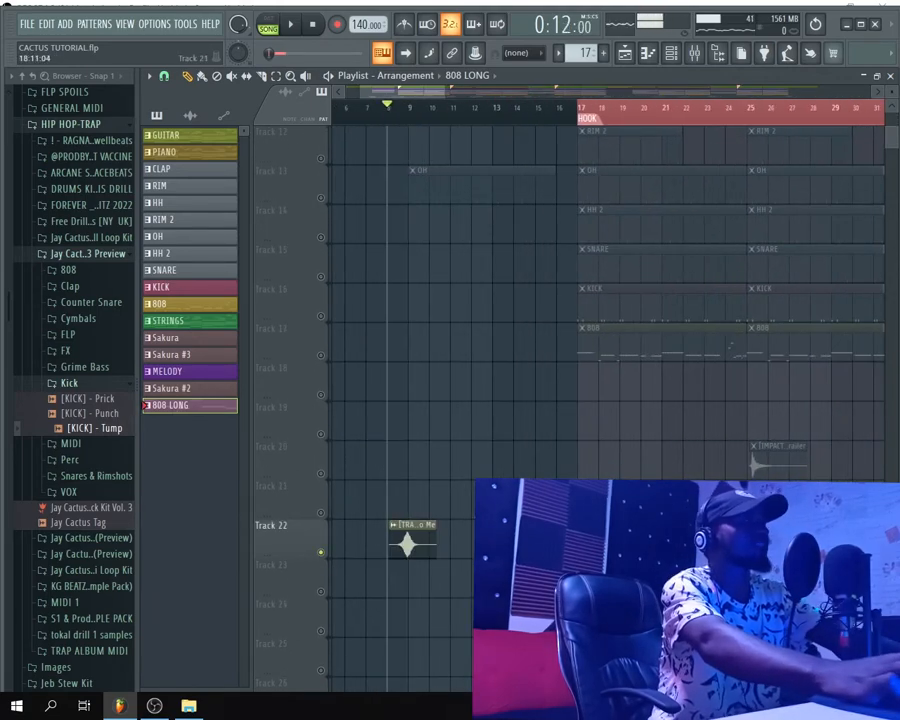
pyautogui.press('space')
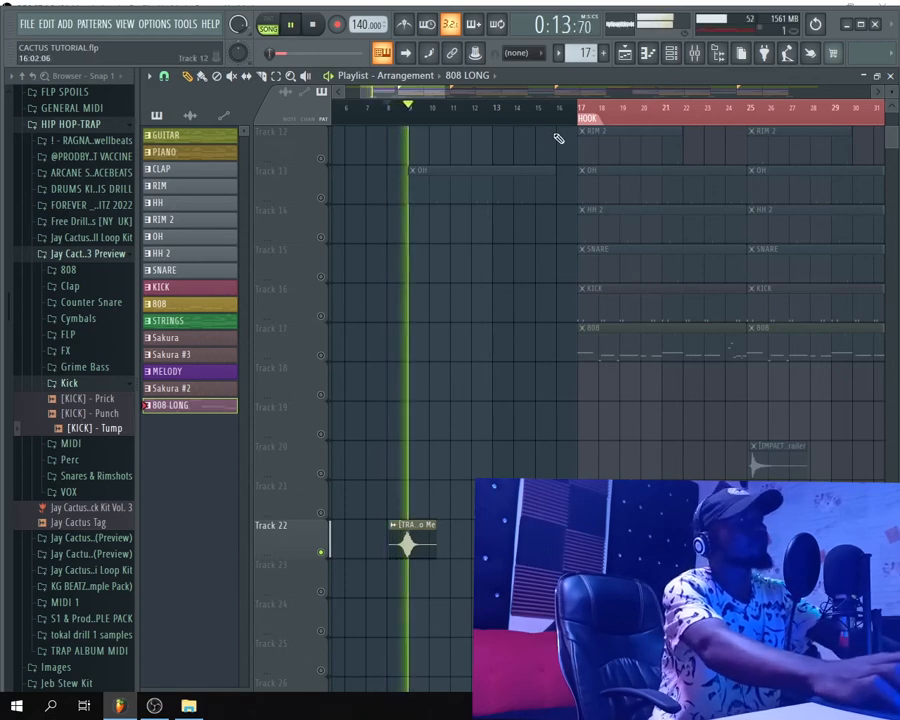
# Unmute Track 21 and play its effect from bar 16 leading into the HOOK
pyautogui.click(560, 108)
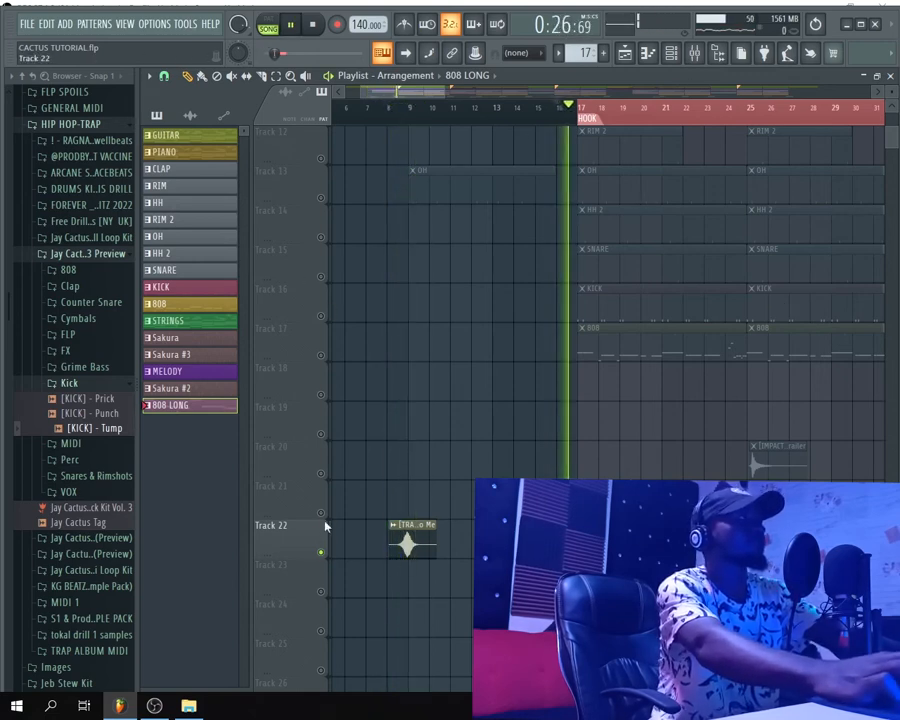
pyautogui.click(552, 112)
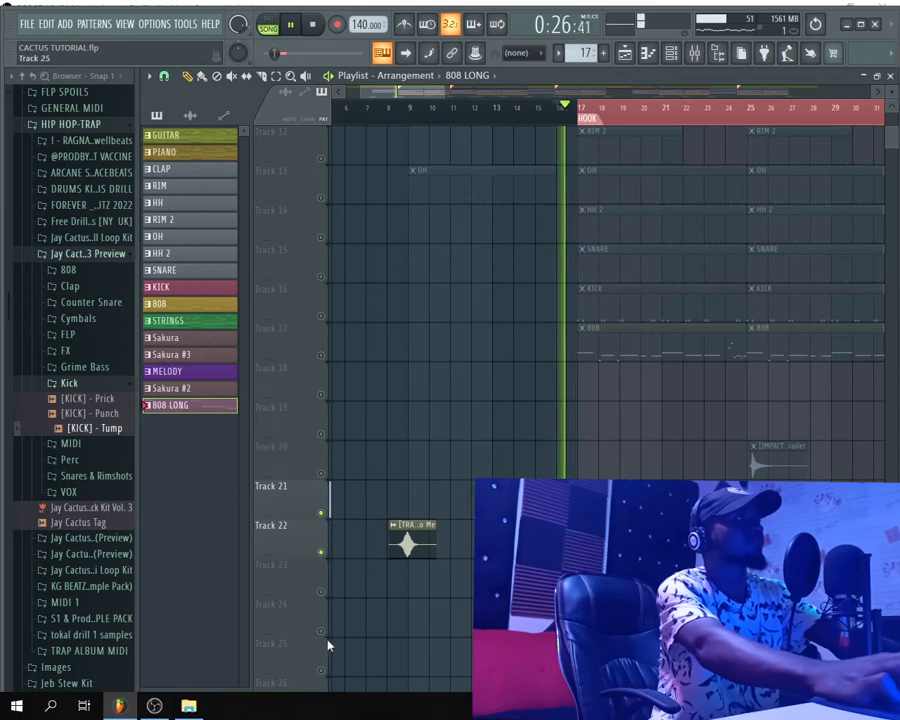
pyautogui.press('space')
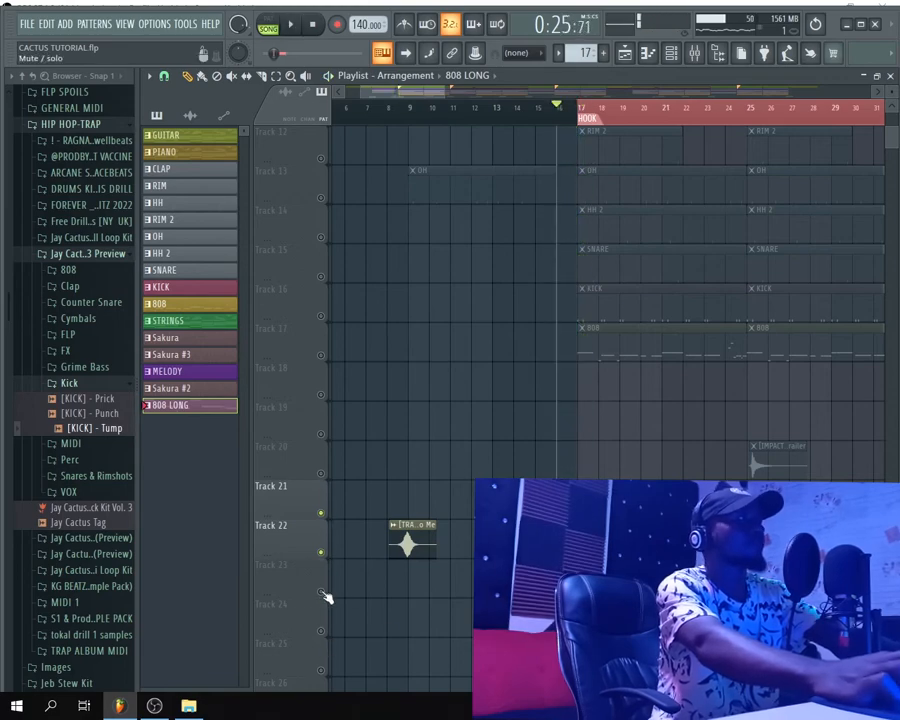
# Unmute Track 23, play from bar 15, and solo the track to hear its effect alone
pyautogui.click(546, 110)
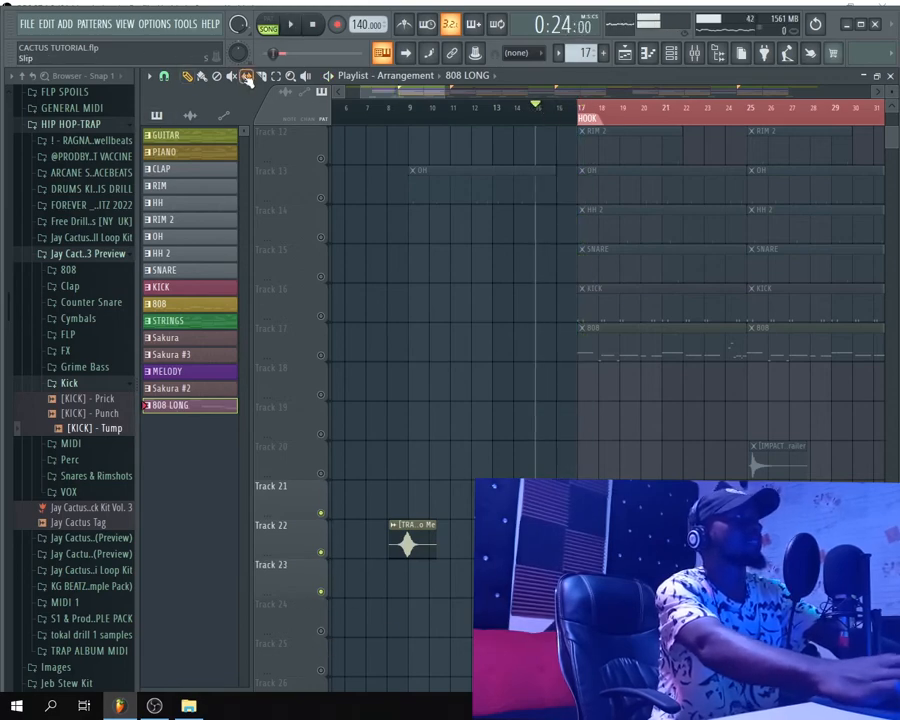
pyautogui.press('space')
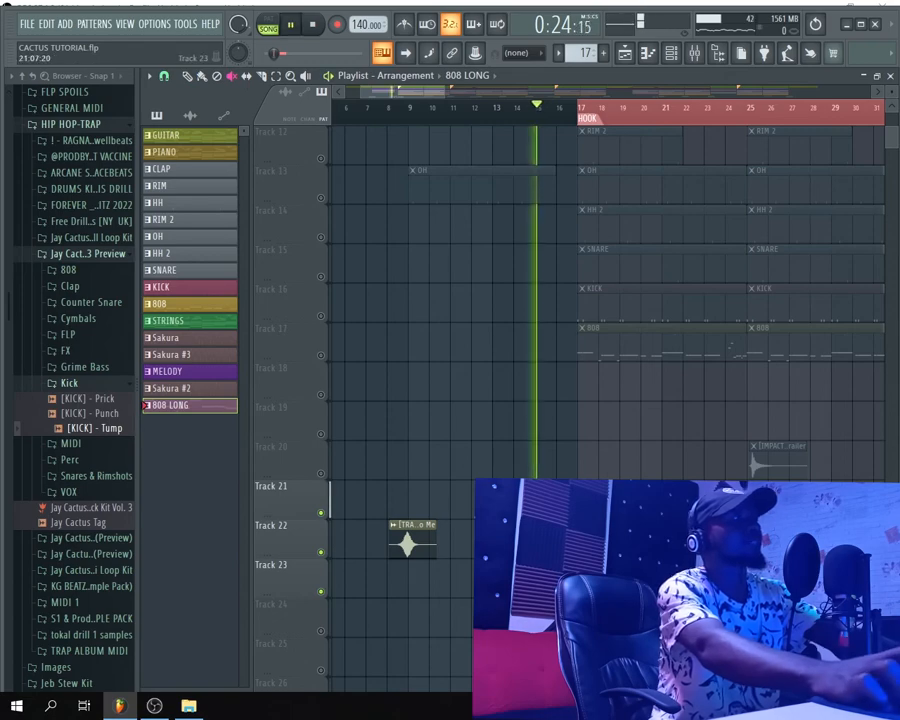
pyautogui.rightClick(324, 594)
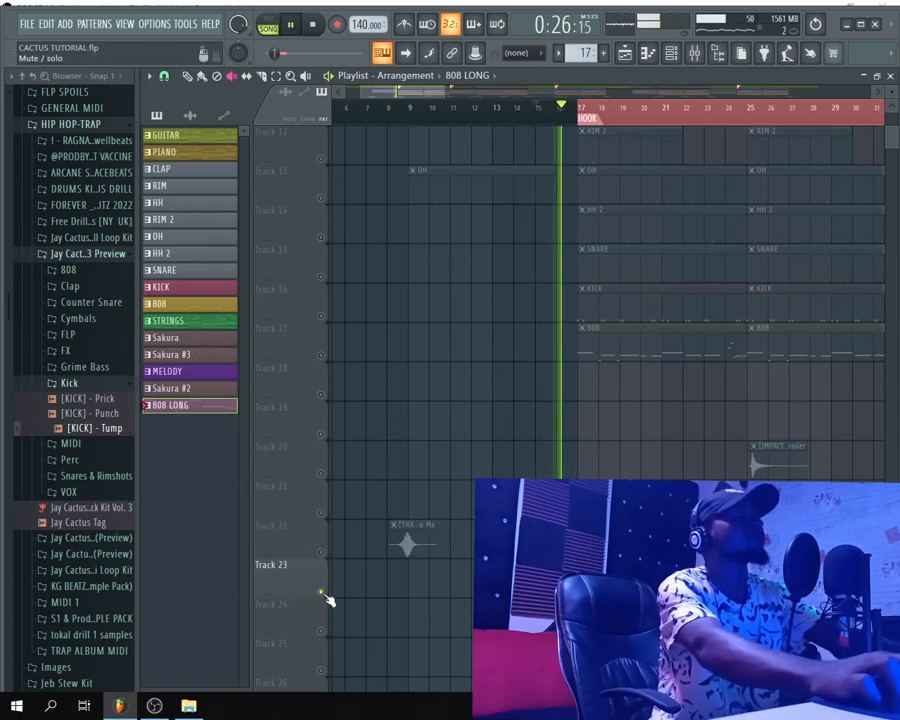
pyautogui.press('space')
# Unsolo Track 23 so all tracks play, and clear the HOOK time selection
pyautogui.rightClick(324, 594)
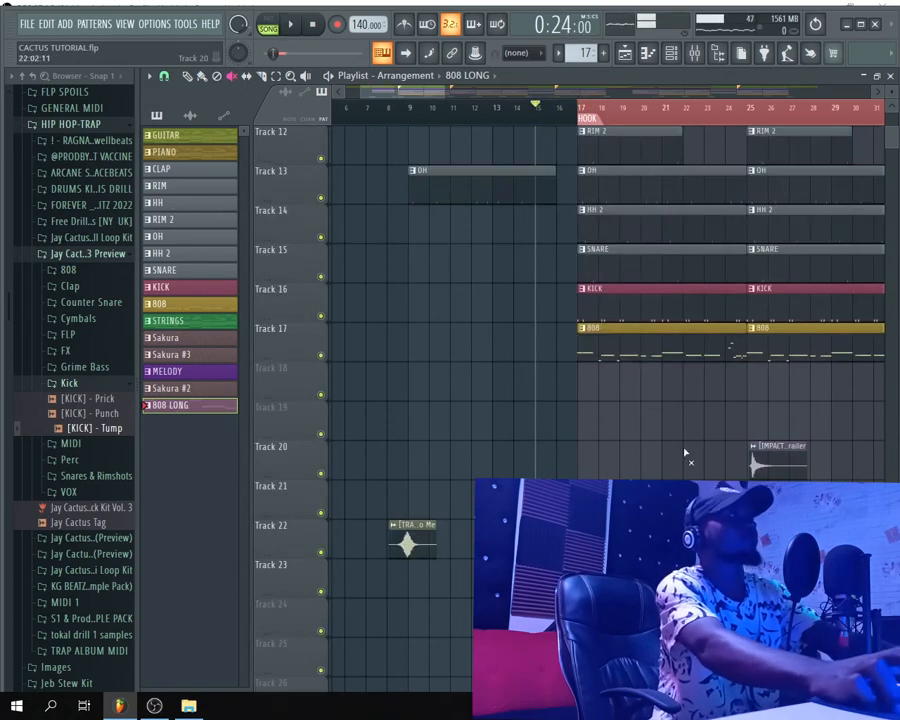
pyautogui.scroll(4, 685, 458)
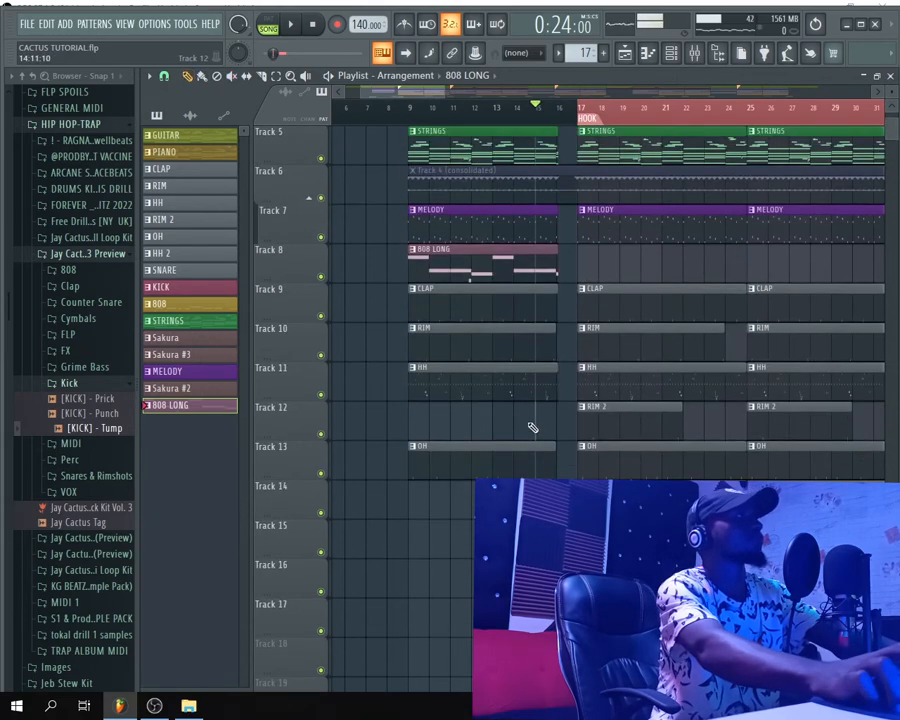
pyautogui.scroll(-5, 533, 428)
pyautogui.click(490, 117)
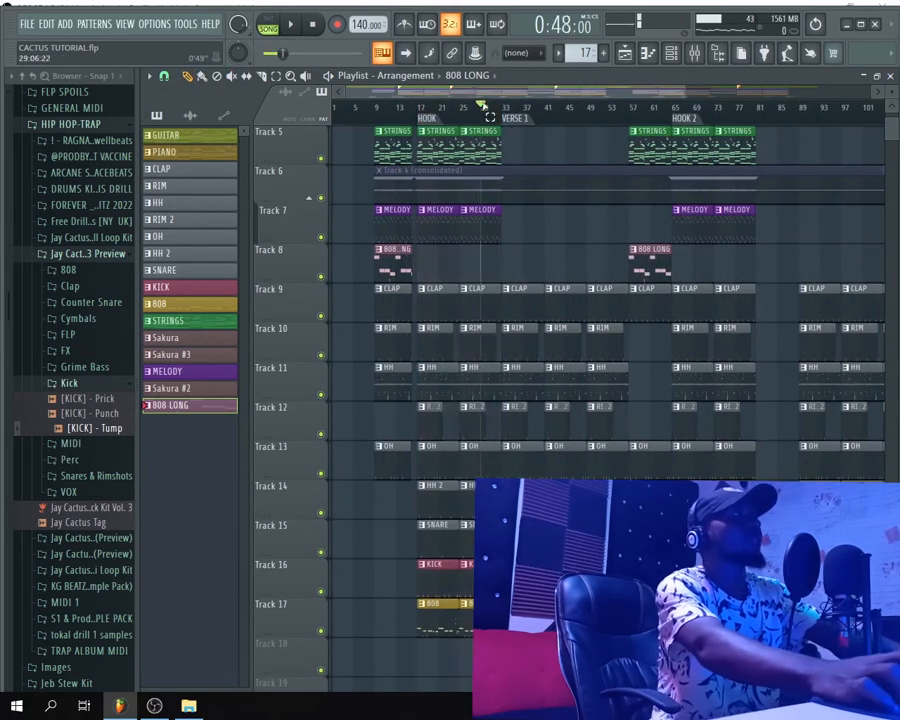
# Return the playhead to the start of the song and save the project
pyautogui.scroll(4, 590, 318)
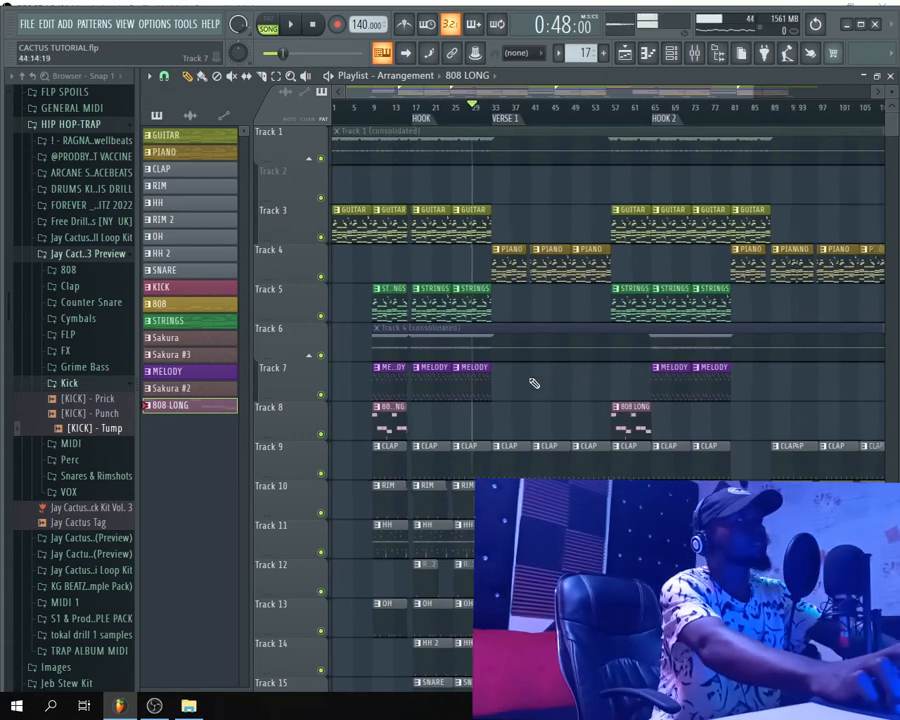
pyautogui.scroll(-3, 620, 384)
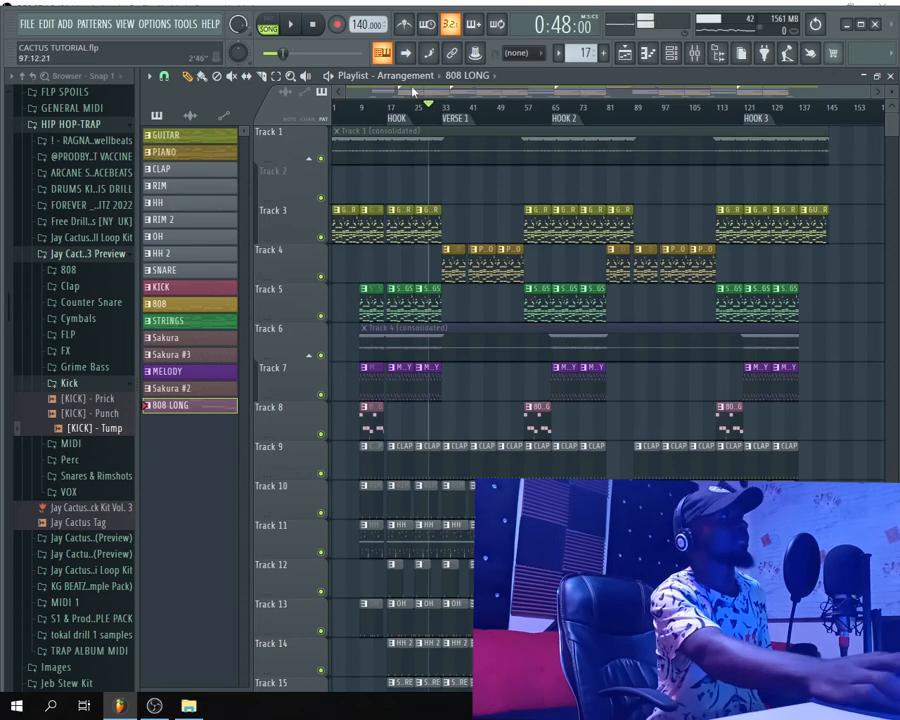
pyautogui.click(314, 26)
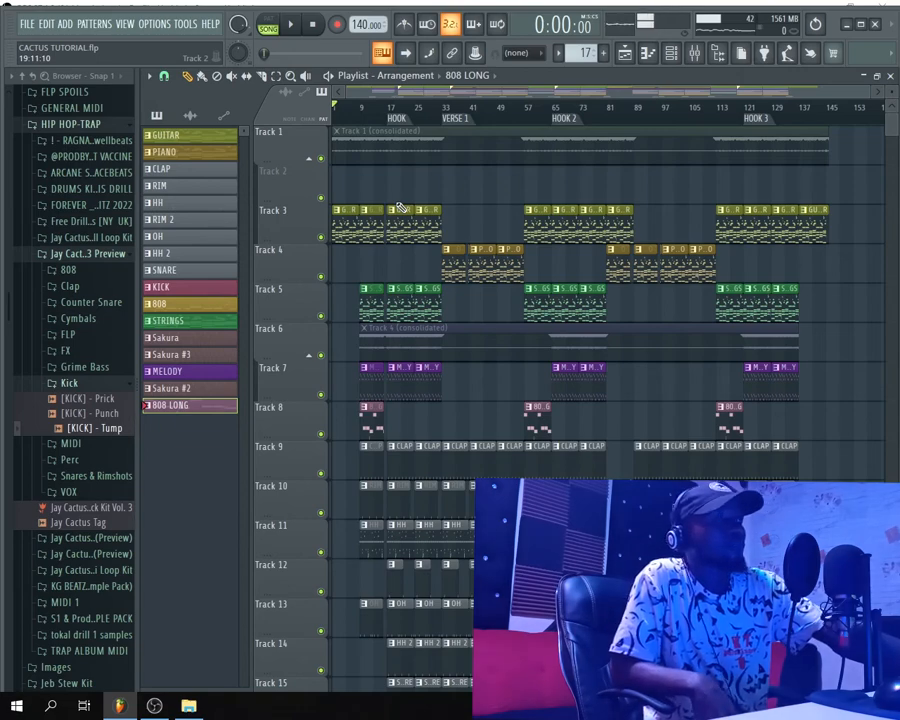
pyautogui.hotkey('ctrl', 's')
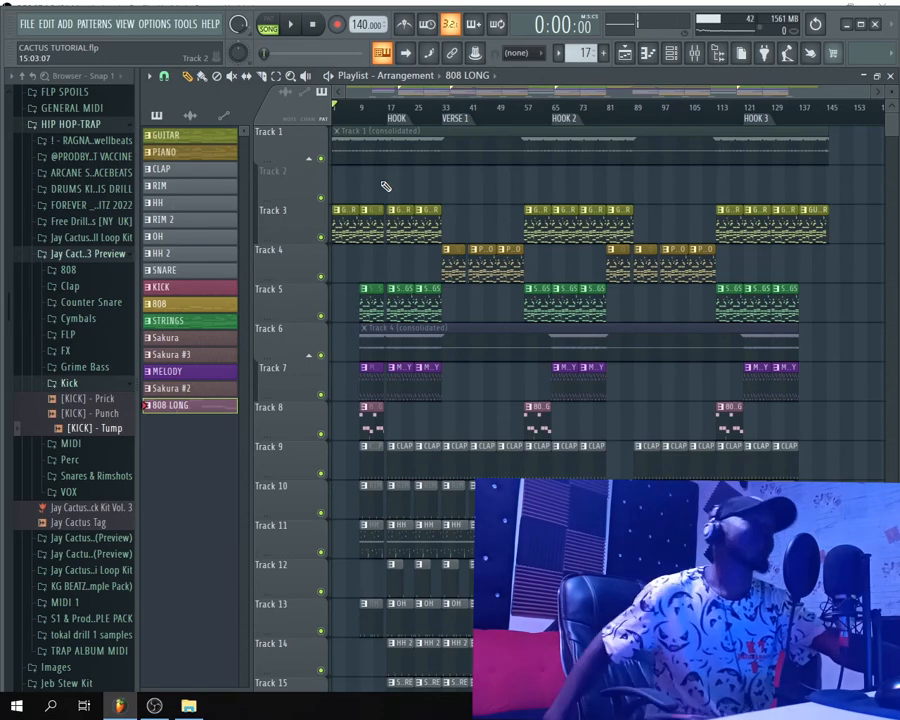
# Play the full arrangement from the start, stop it partway through, and switch to OBS
pyautogui.press('space')
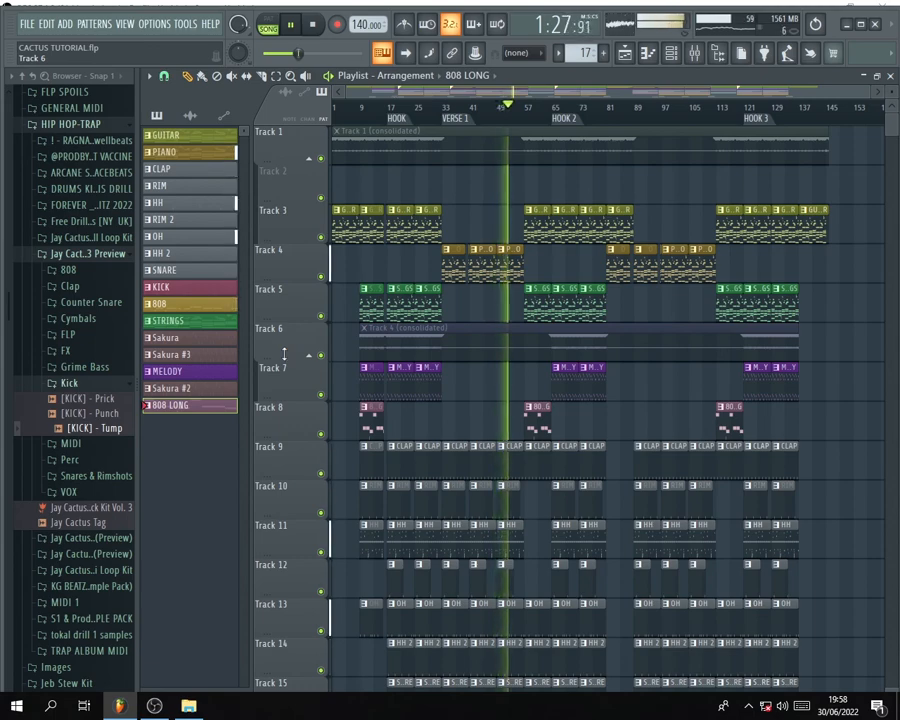
pyautogui.press('space')
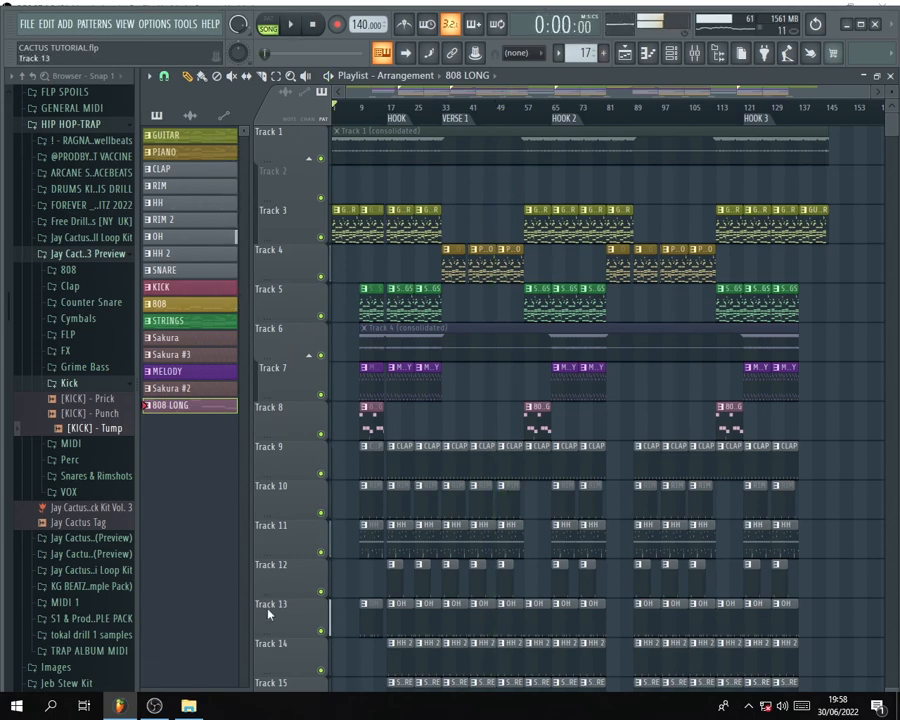
pyautogui.click(154, 706)
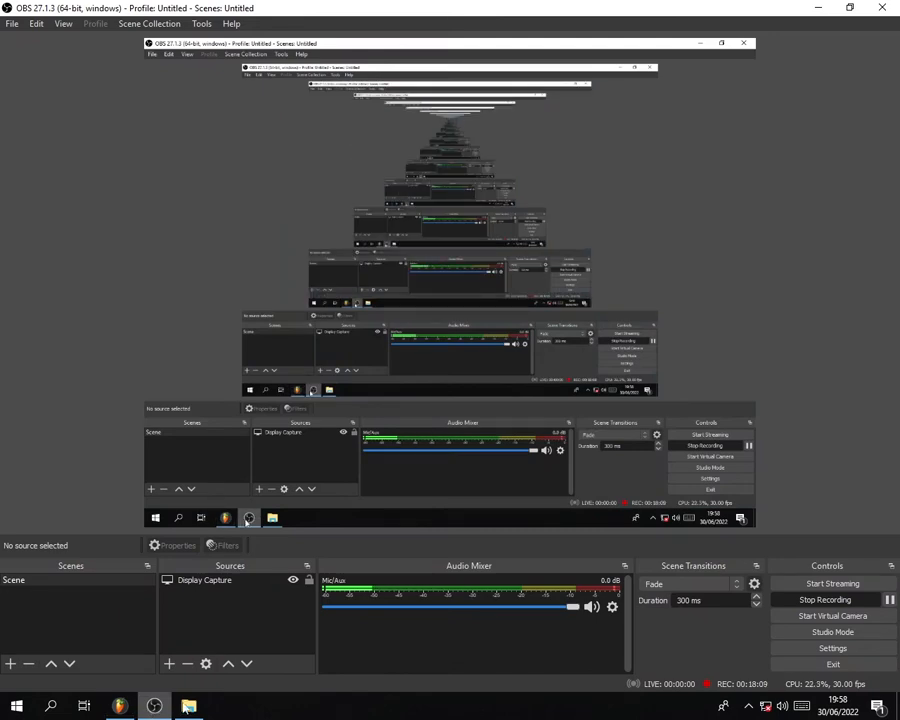